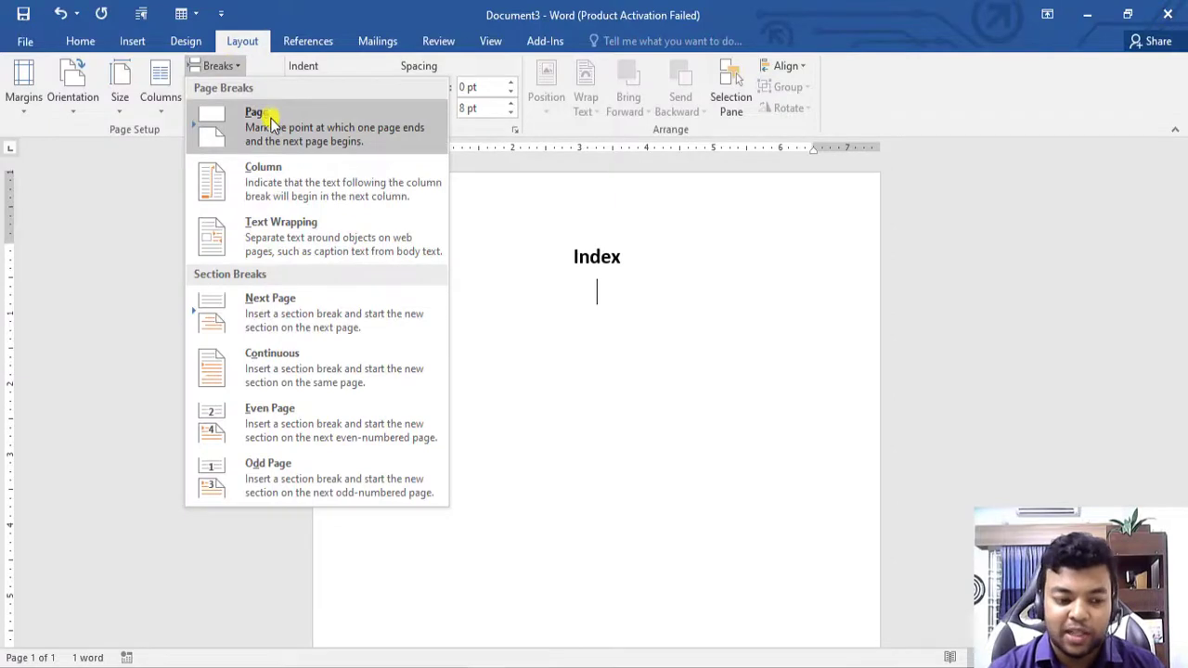
Insert a page break after the Index title and add the heading "Computer Accesories" on the new page.
left_click(266, 120)
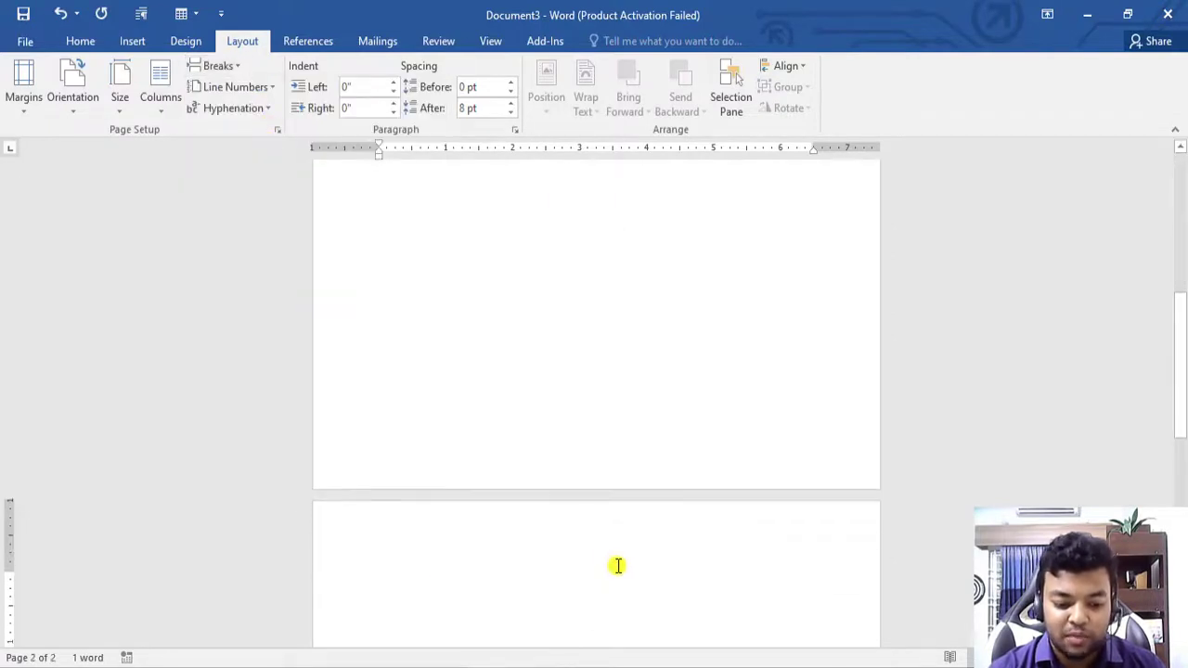
left_click(69, 40)
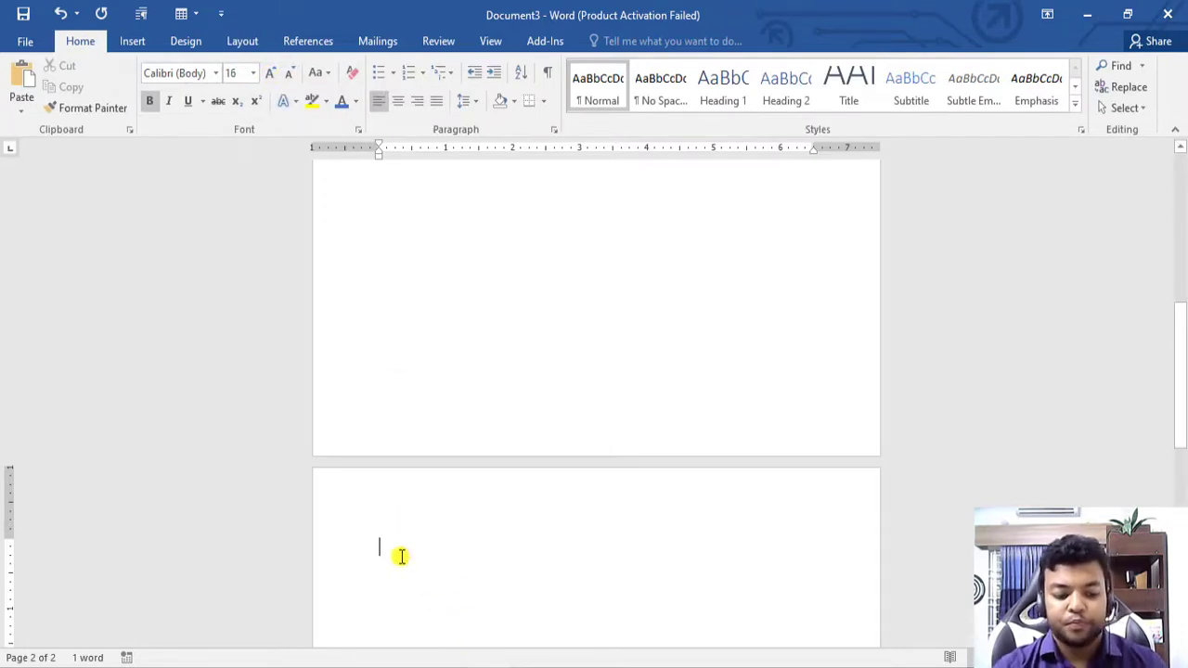
type("omputer Accesories")
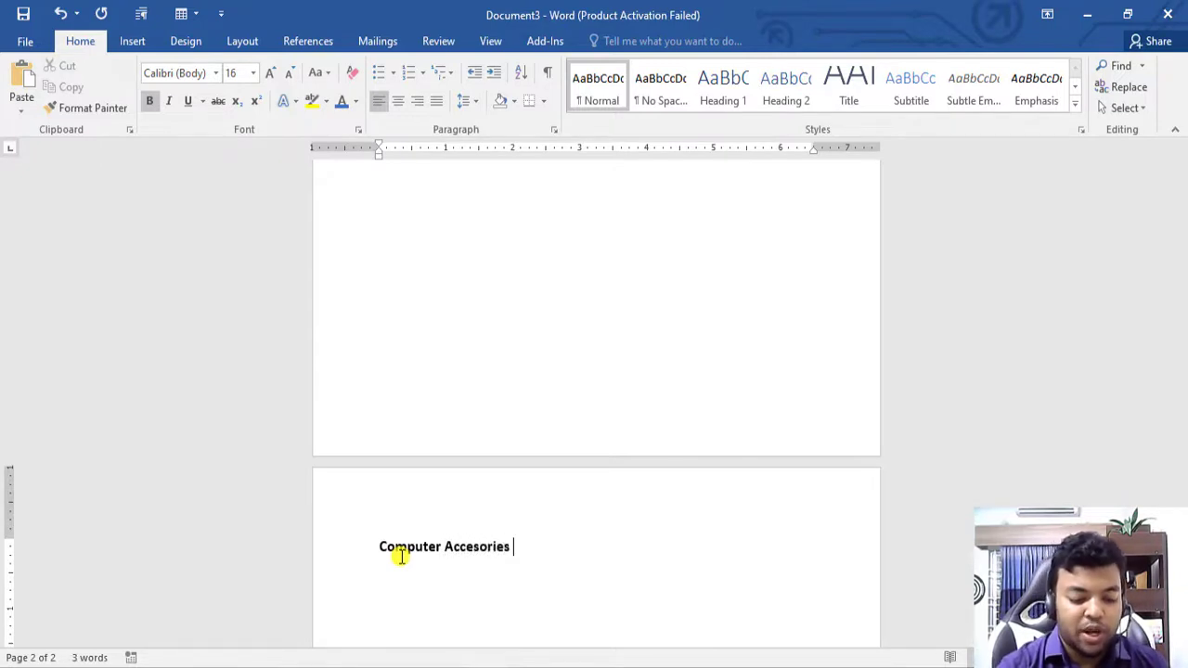
scroll(464, 543, "down", 1)
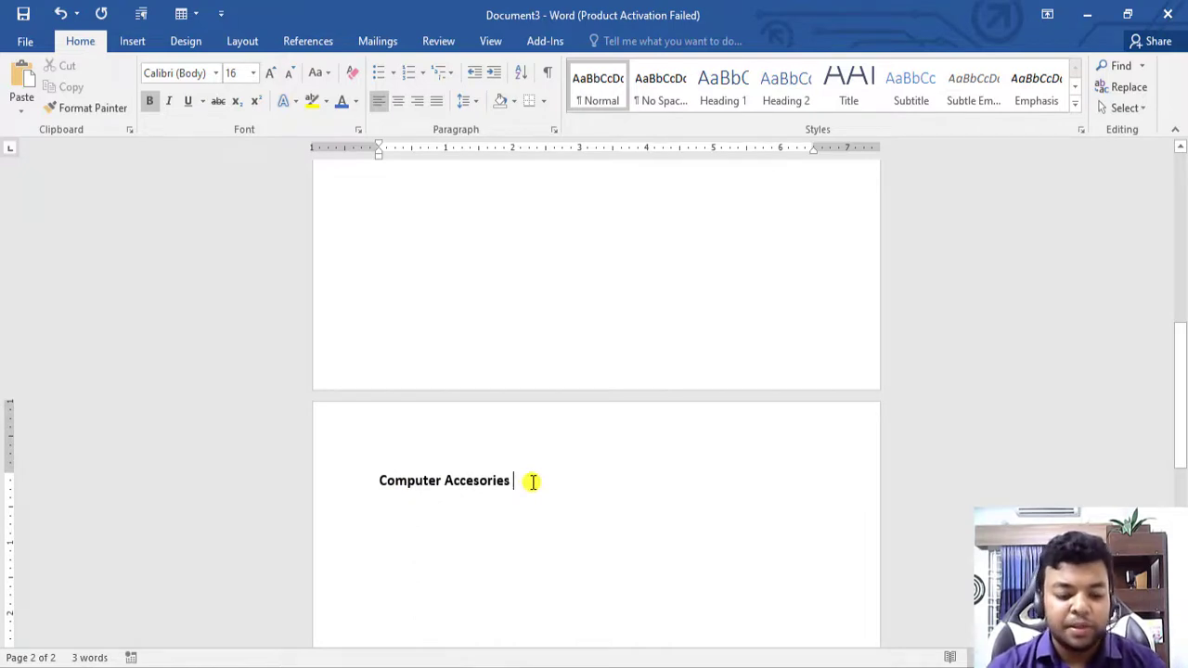
key("Return")
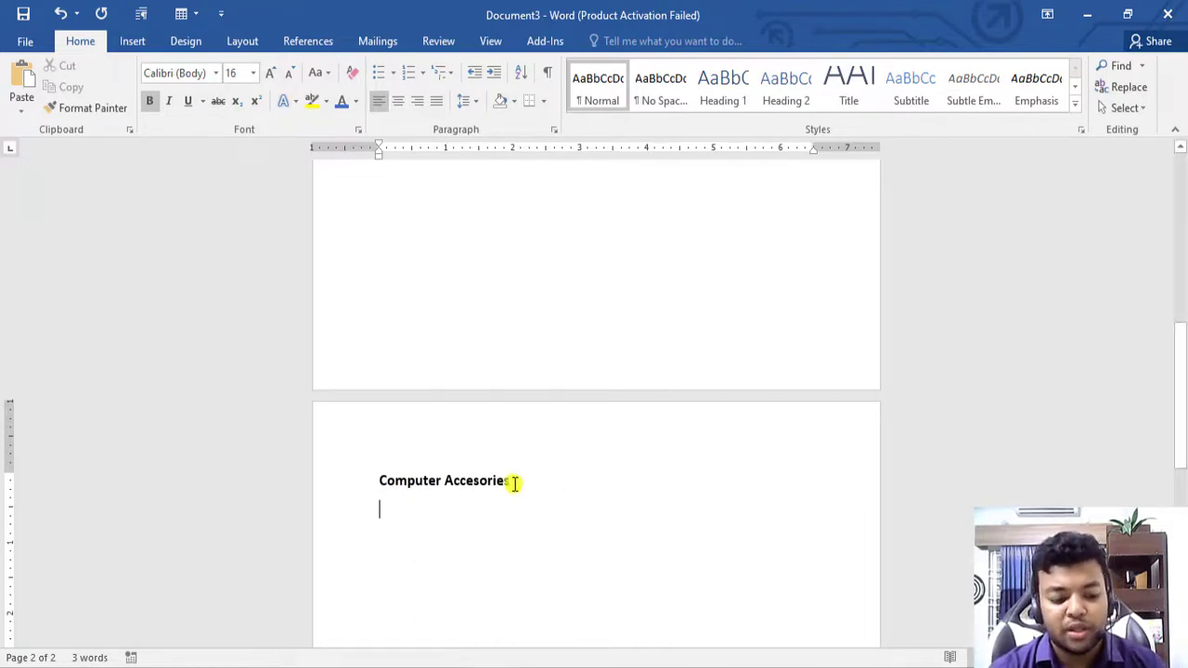
left_click(523, 487)
Switch to the lipsum.com page in the browser and copy the highlighted "What is Lorem Ipsum?" paragraph.
left_click(273, 656)
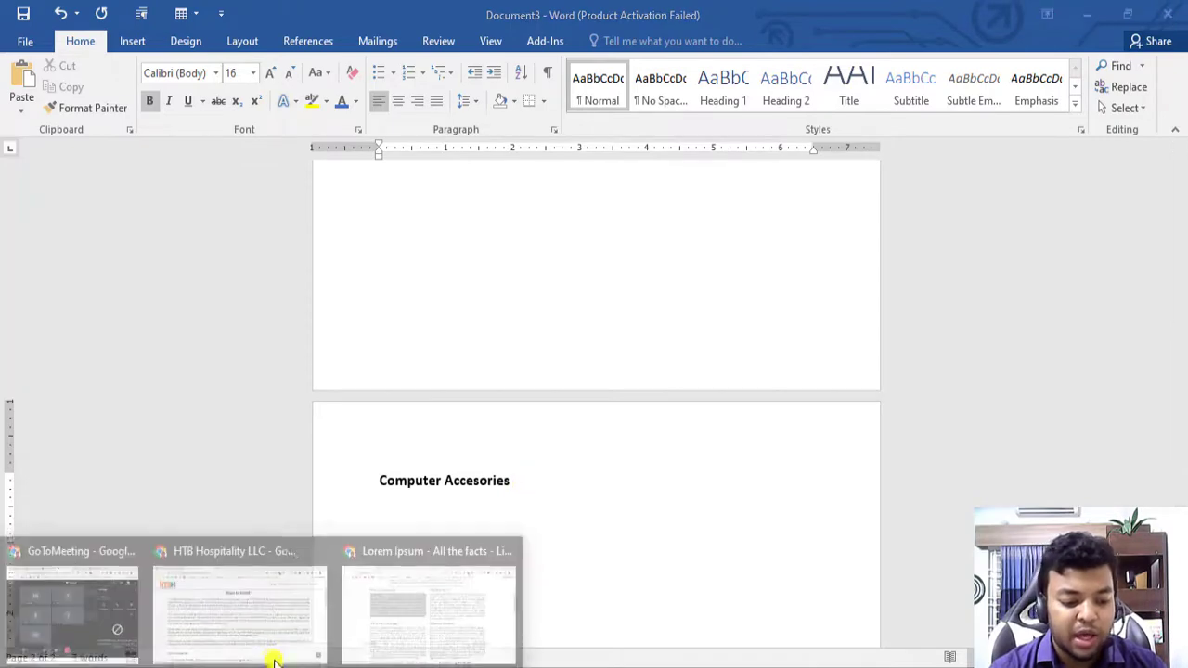
left_click(427, 604)
right_click(257, 219)
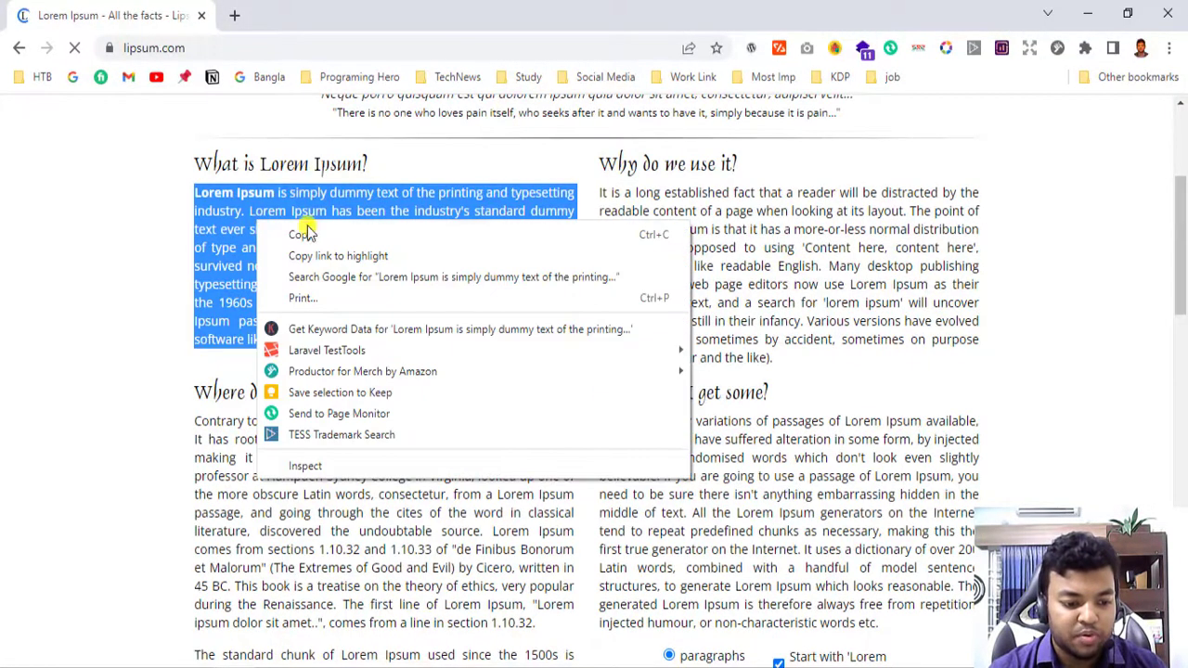
left_click(299, 232)
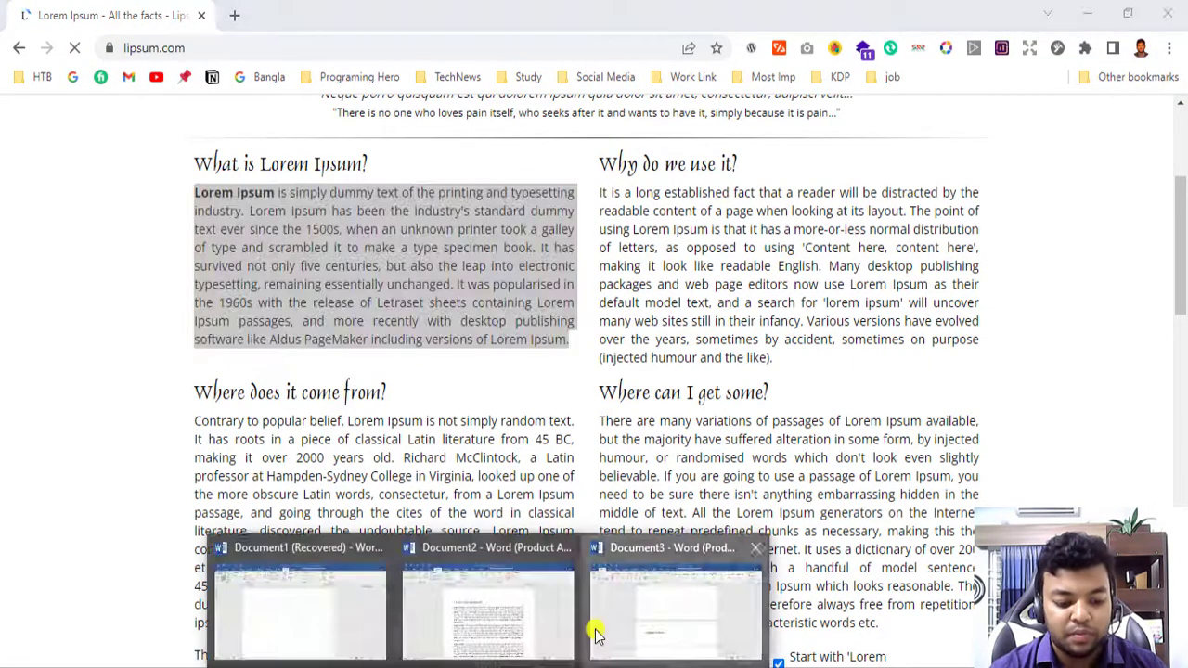
Return to Document3 in Word and paste the copied paragraph beneath the Computer Accesories heading, followed by a new line.
left_click(599, 632)
left_click(467, 511)
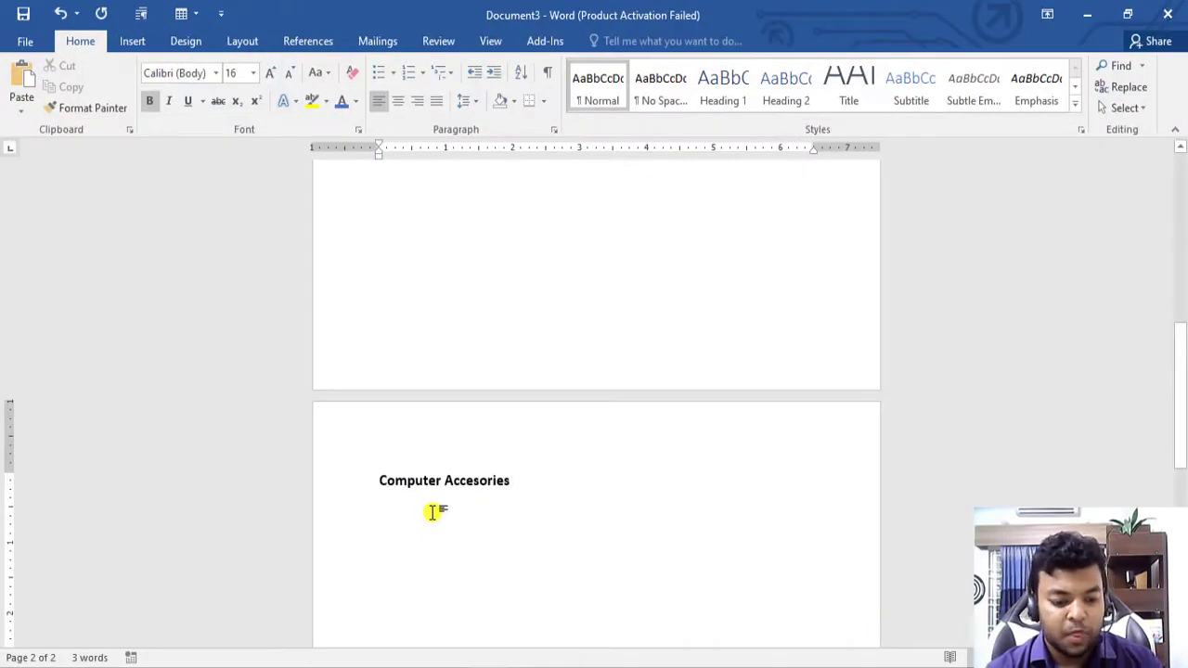
key("ctrl+v")
scroll(501, 506, "down", 2)
key("Return")
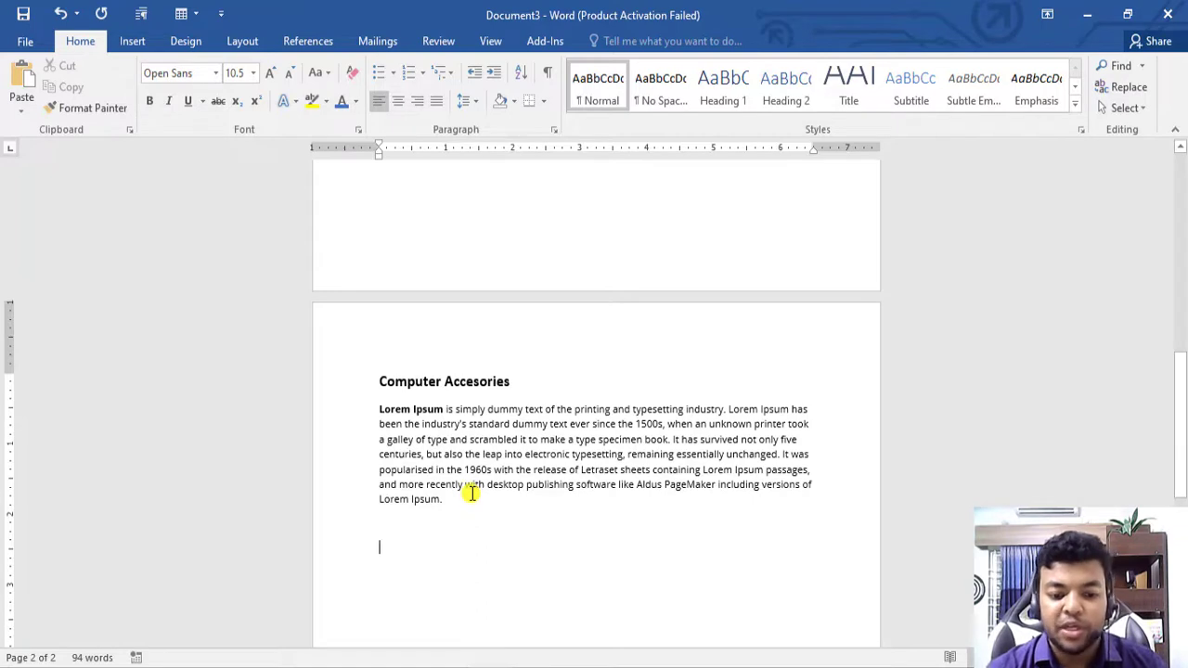
Prefix the Computer Accesories heading with "1.".
left_click_drag(516, 382, 396, 381)
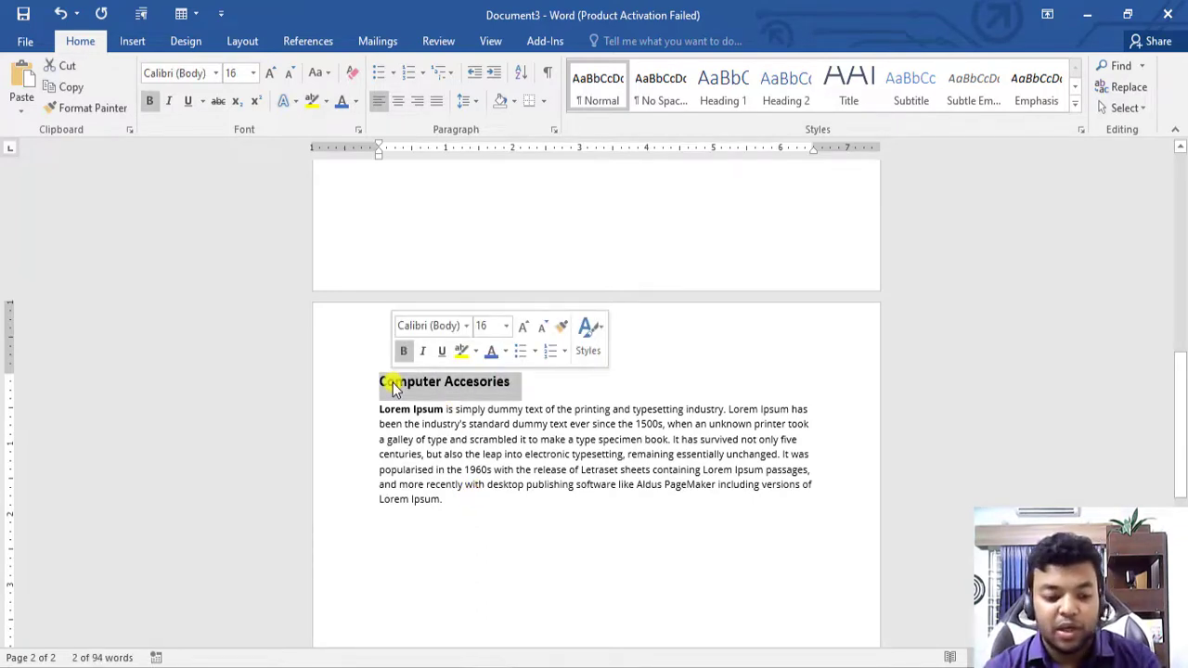
left_click(384, 380)
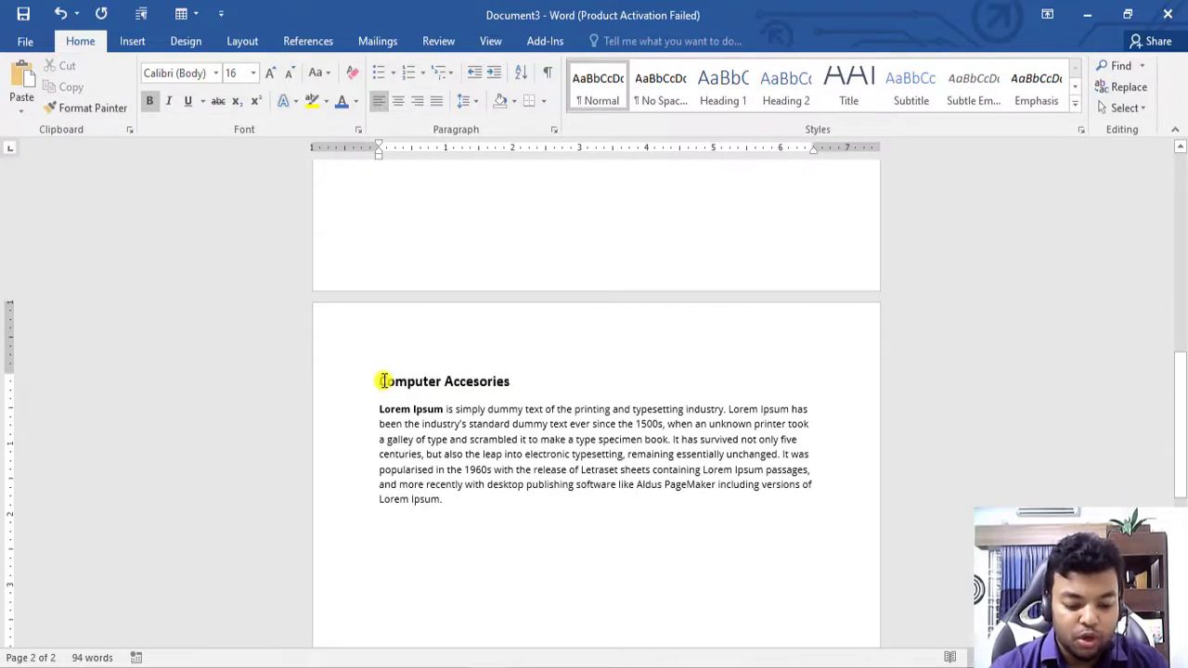
type("1.1")
key("BackSpace")
key("BackSpace")
type(".")
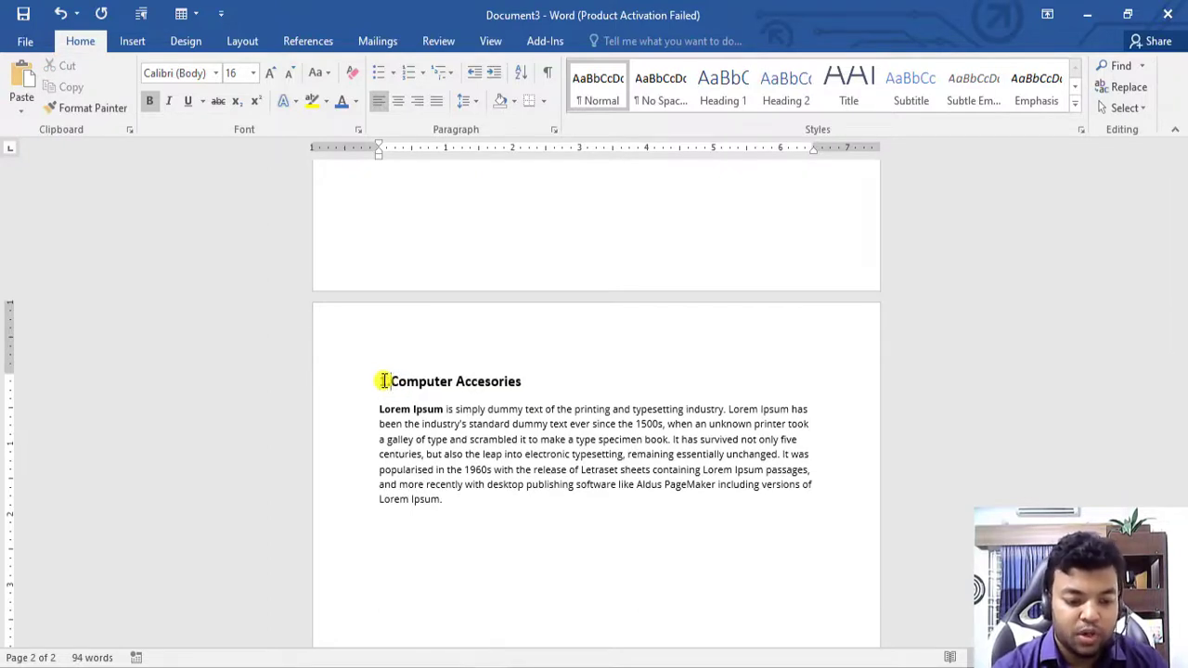
Add a "1.1 Mouse" line below the first paragraph and paste the Lorem Ipsum text under it.
left_click(470, 496)
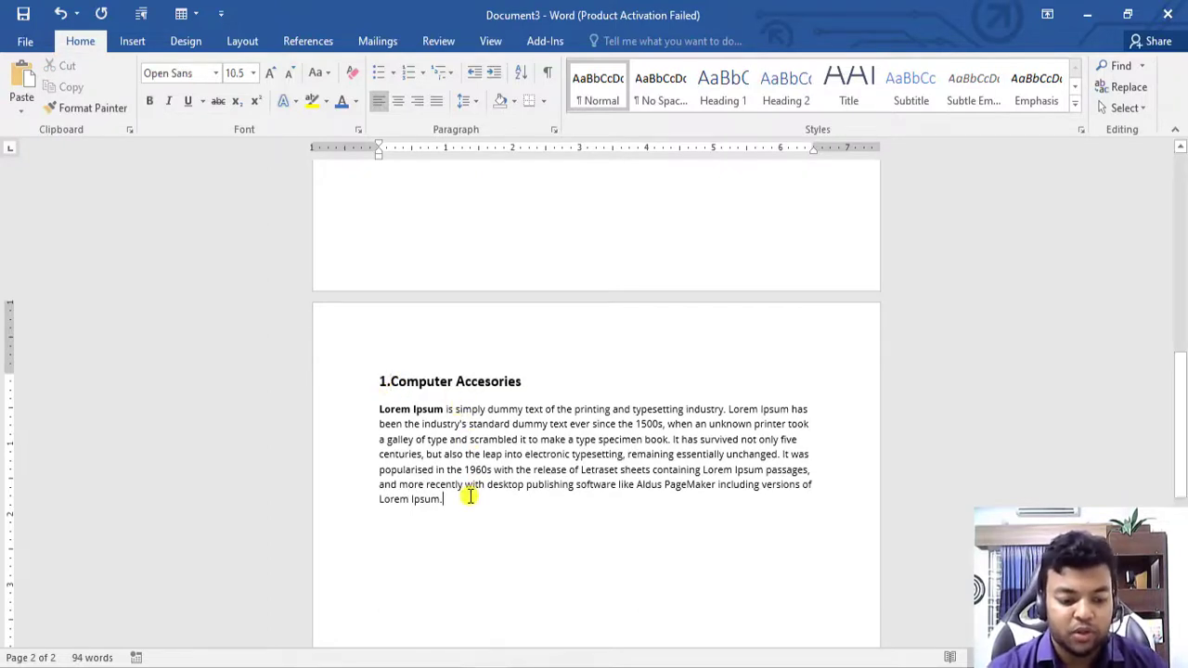
key("Return")
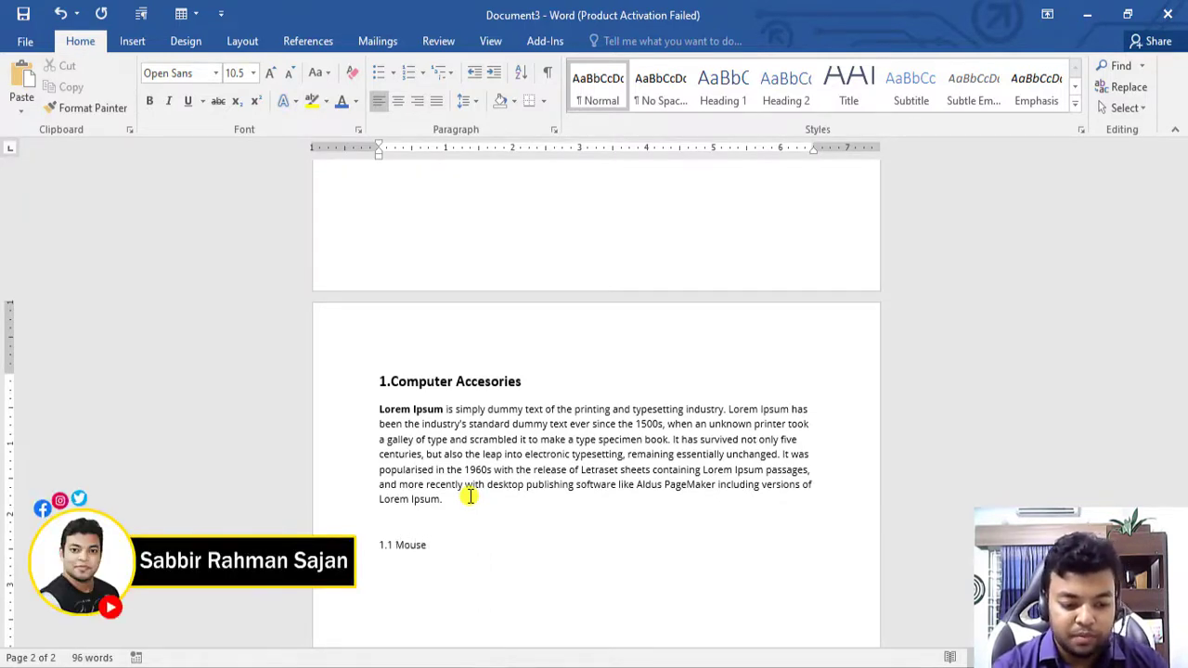
key("Return")
key("BackSpace")
key("BackSpace")
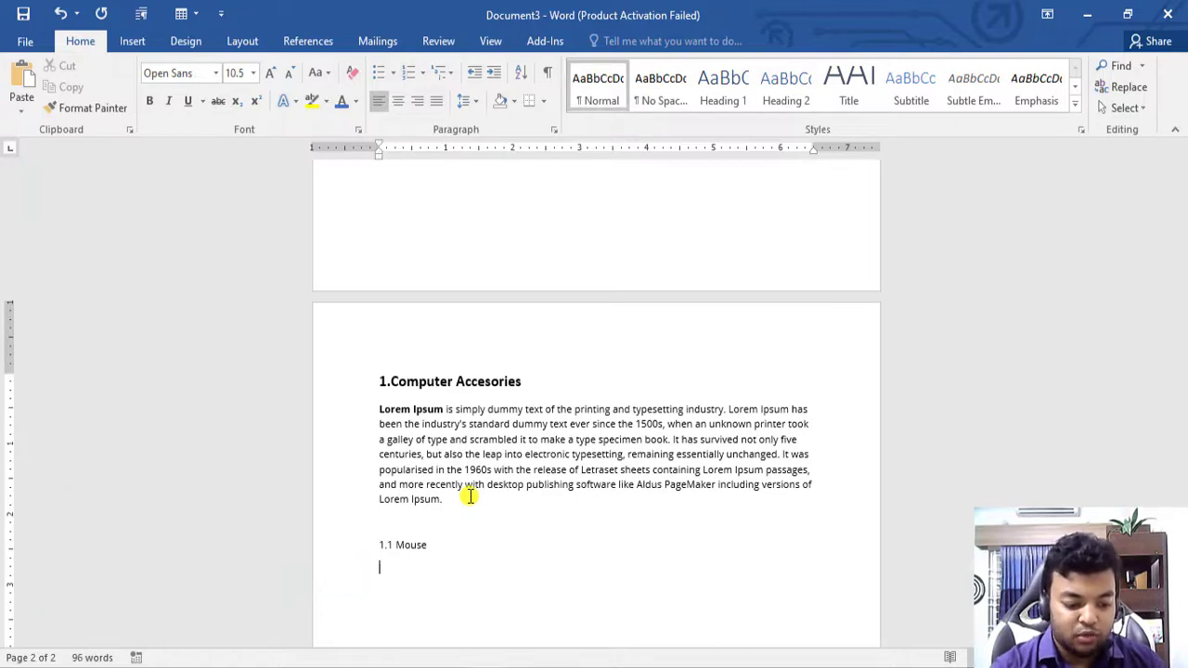
key("ctrl+v")
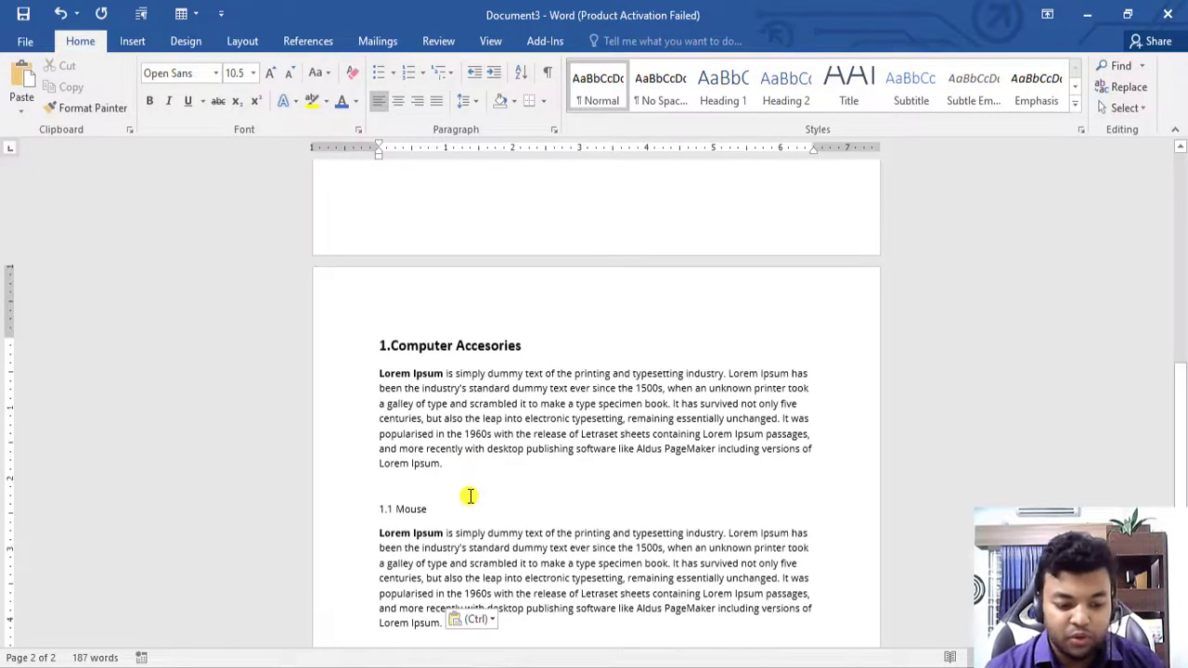
scroll(451, 485, "down", 1)
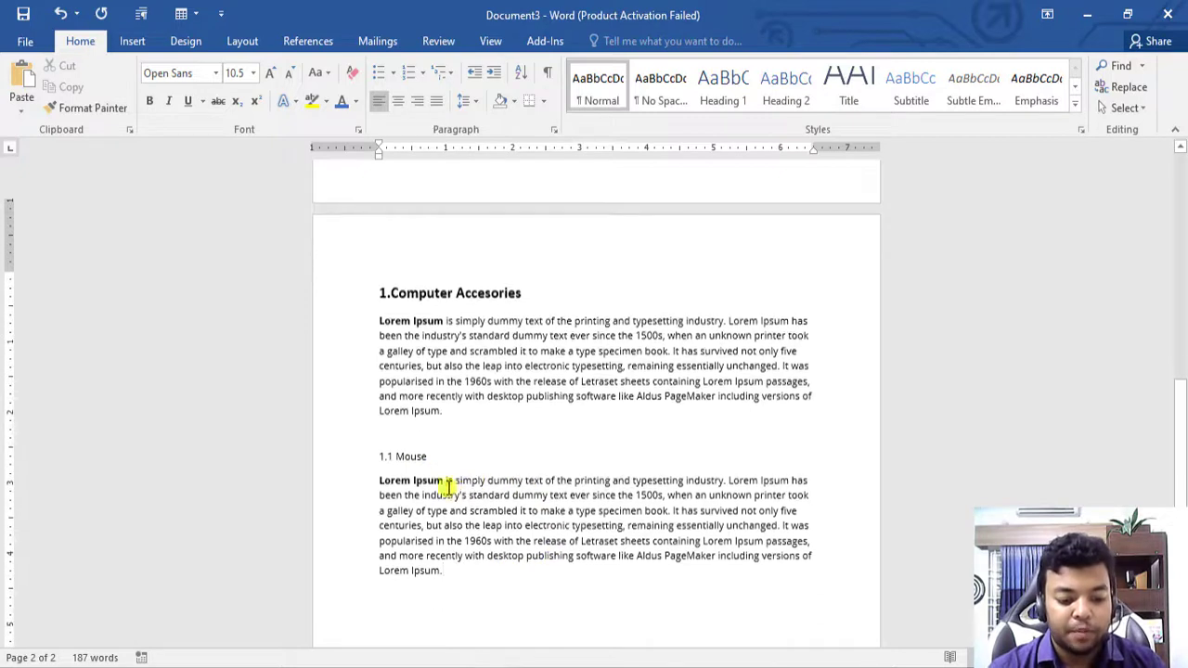
Remove the "1.1" number from in front of the Mouse subheading.
left_click(396, 443)
key("BackSpace")
key("BackSpace")
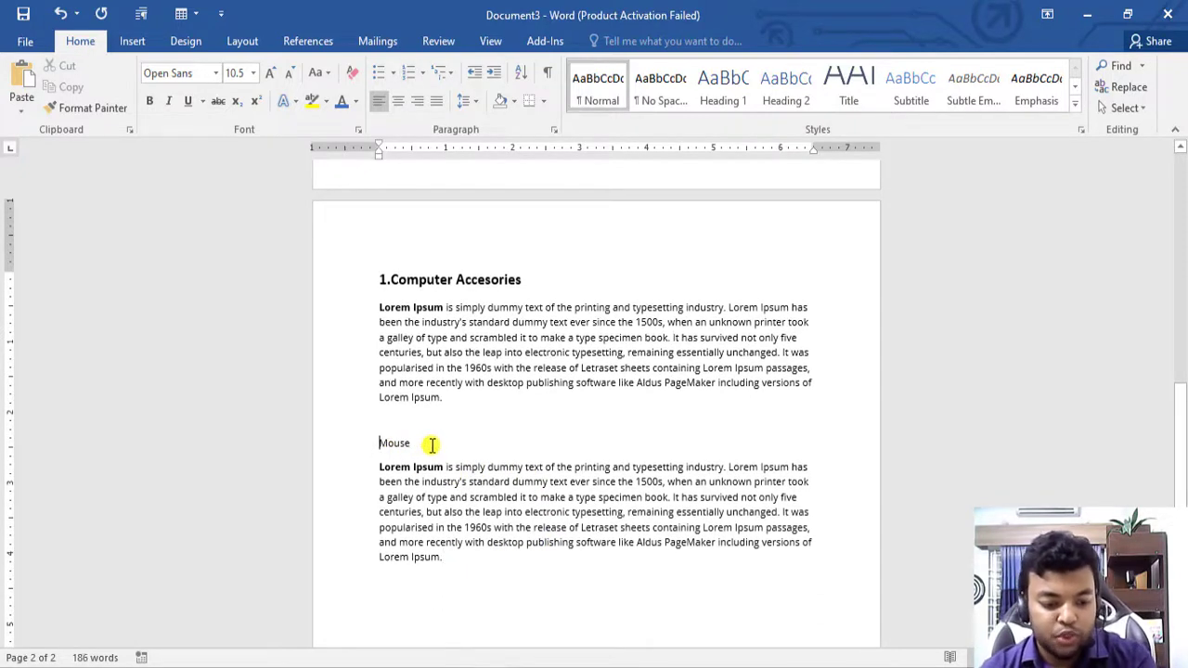
Make the Mouse subheading bold and increase its font size by three increments.
left_click_drag(429, 443, 378, 443)
left_click(389, 411)
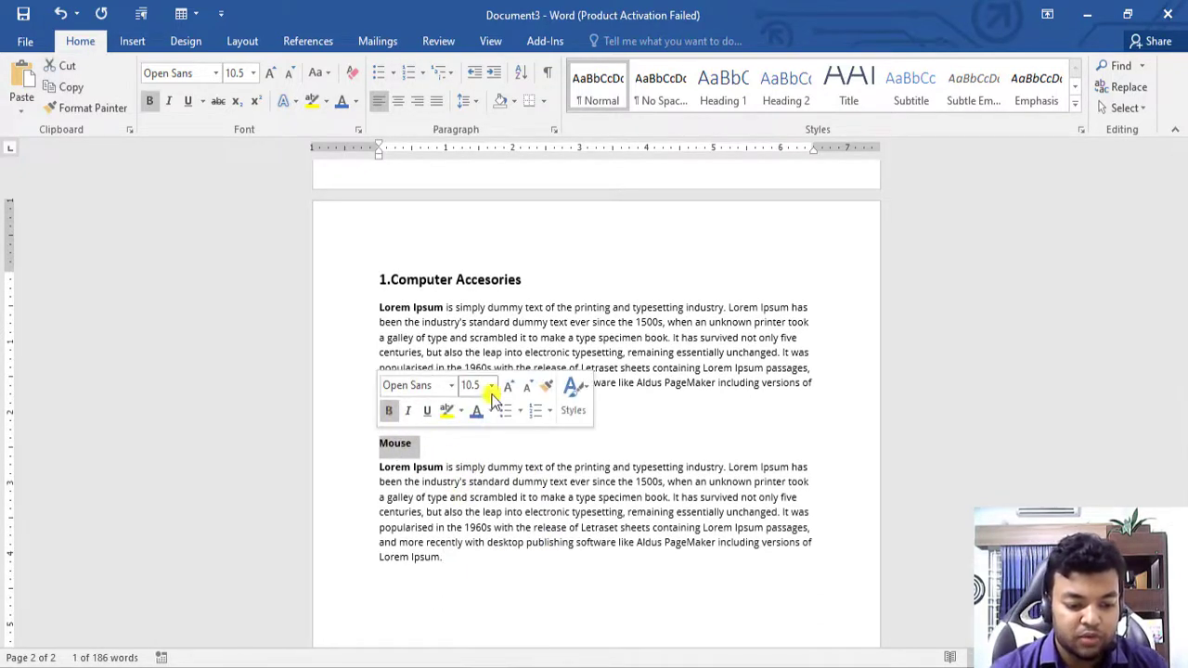
left_click(507, 388)
left_click(508, 388)
left_click(508, 388)
left_click(502, 473)
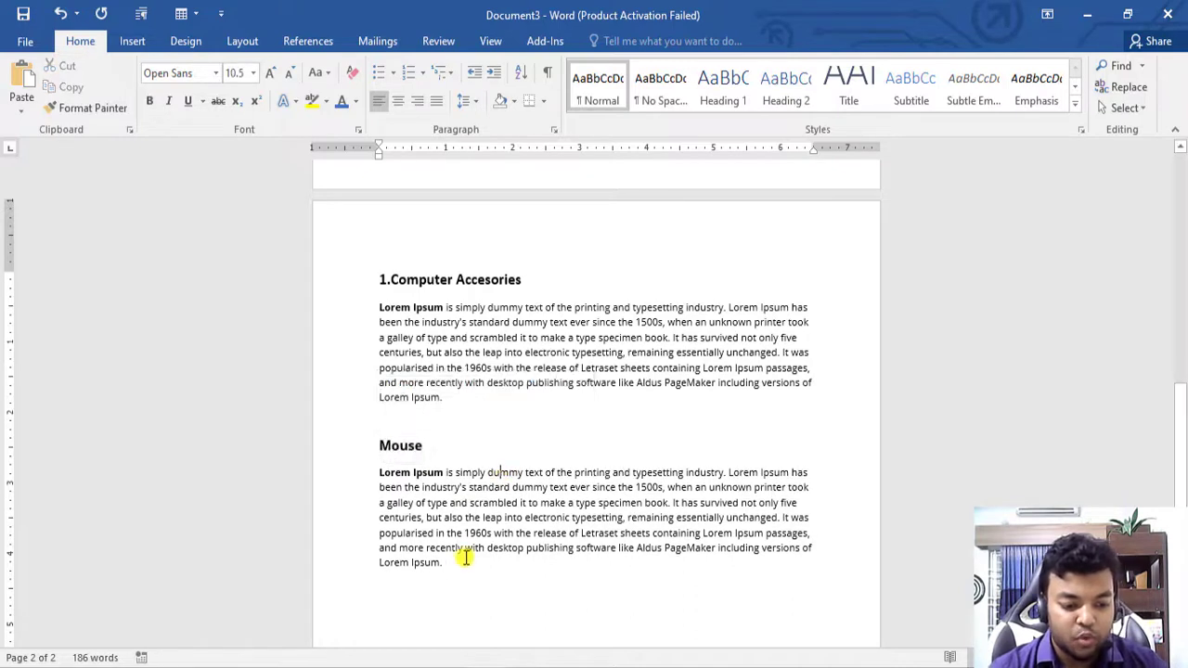
Add a "Keyboard" subheading with the Lorem Ipsum paragraph after the Mouse section, separated by a blank line.
key("Return")
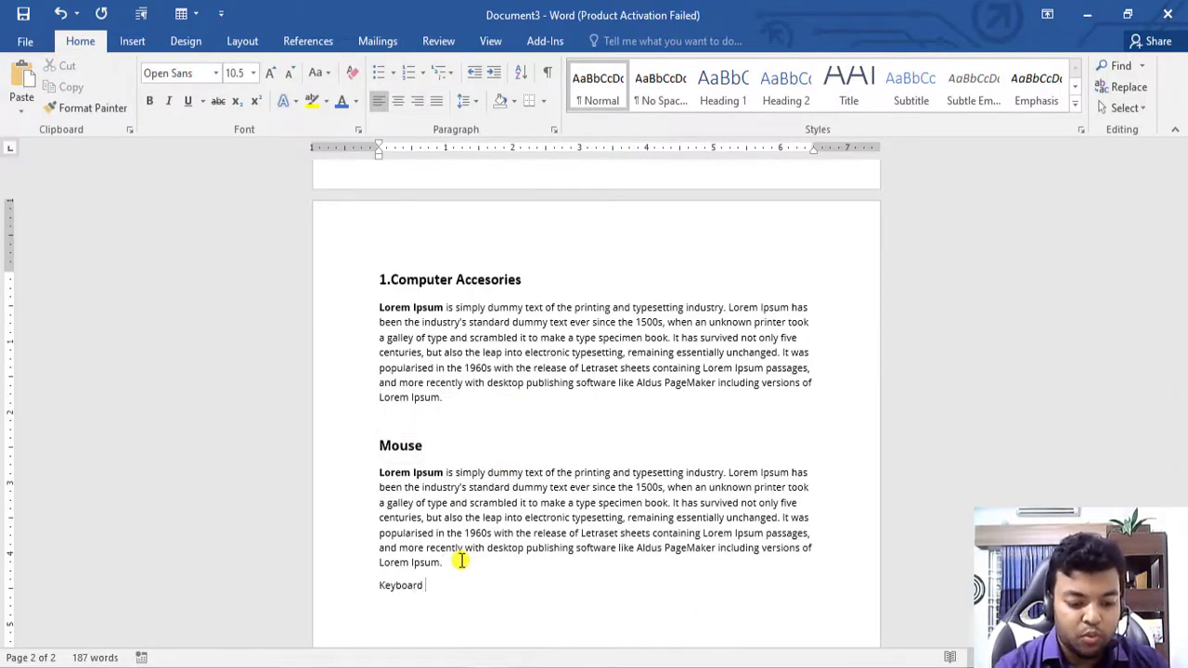
key("ctrl+v")
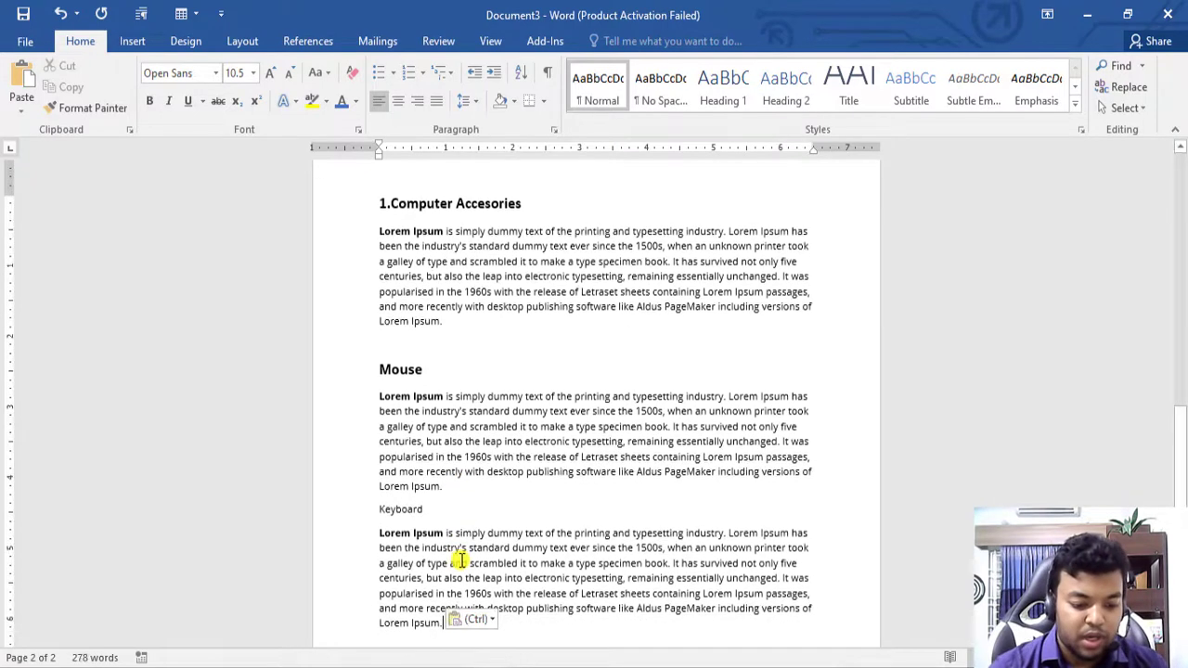
left_click(463, 495)
key("Return")
Format the Keyboard subheading as bold with a font size of 14.
left_click_drag(440, 533, 379, 533)
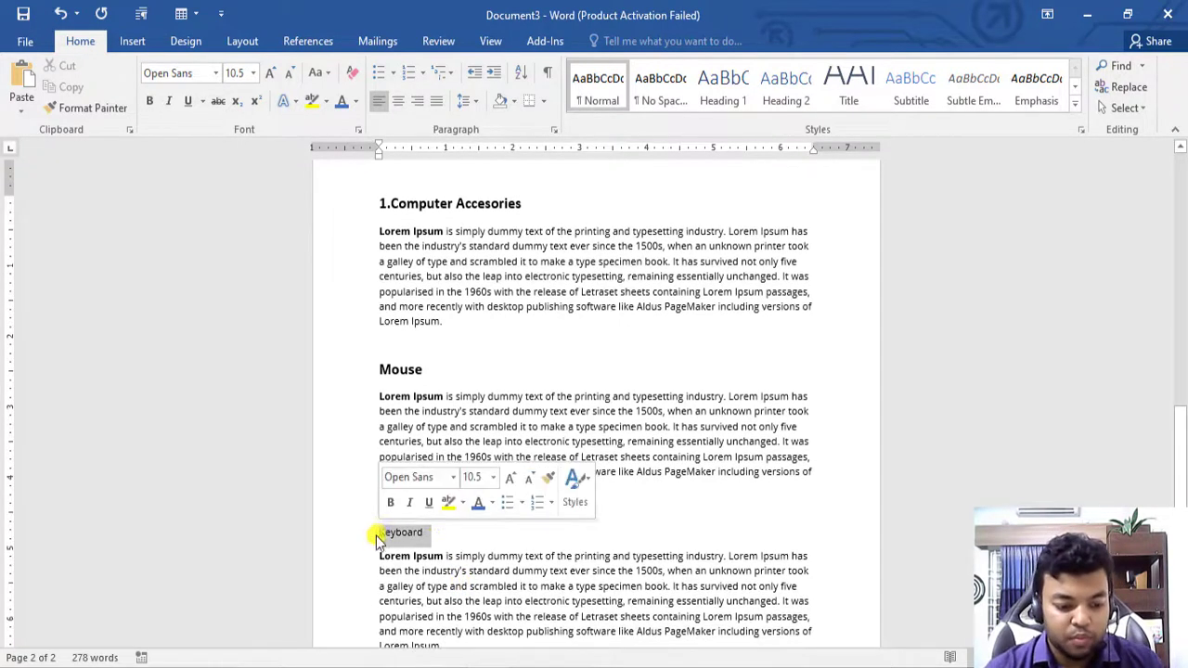
left_click(389, 502)
left_click(507, 479)
left_click(508, 479)
left_click(509, 479)
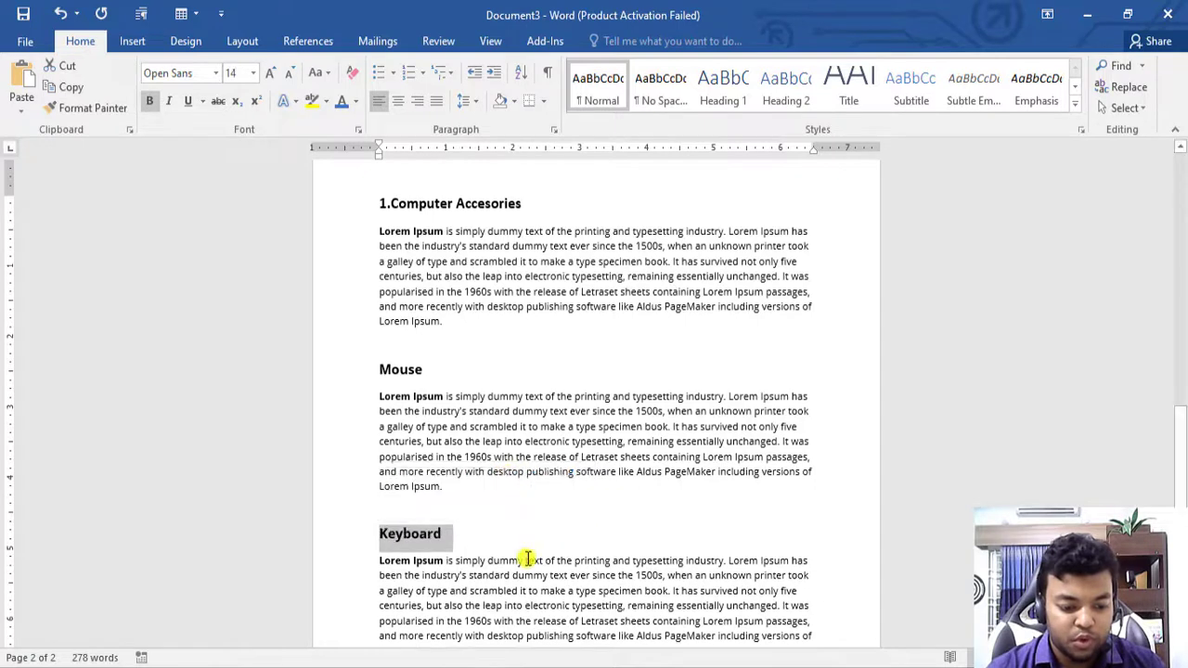
left_click(527, 559)
Add a bold, 12 pt "Webcam" subheading after the Keyboard section and paste the Lorem Ipsum paragraph under it.
scroll(500, 529, "down", 3)
left_click(465, 521)
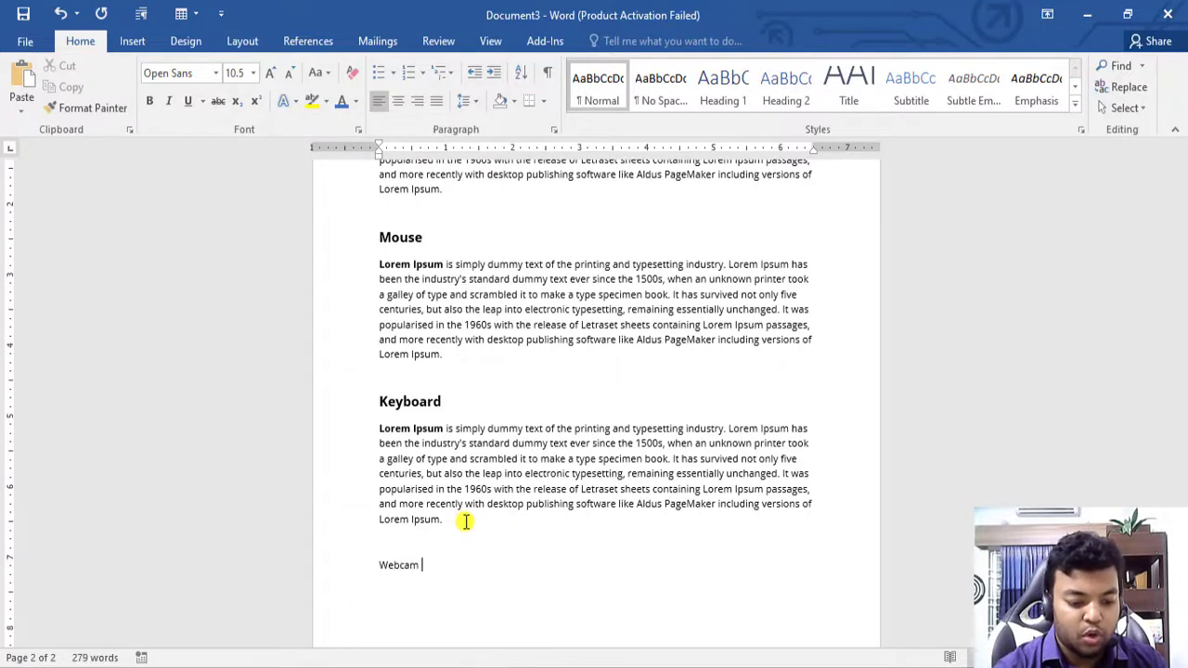
double_click(408, 565)
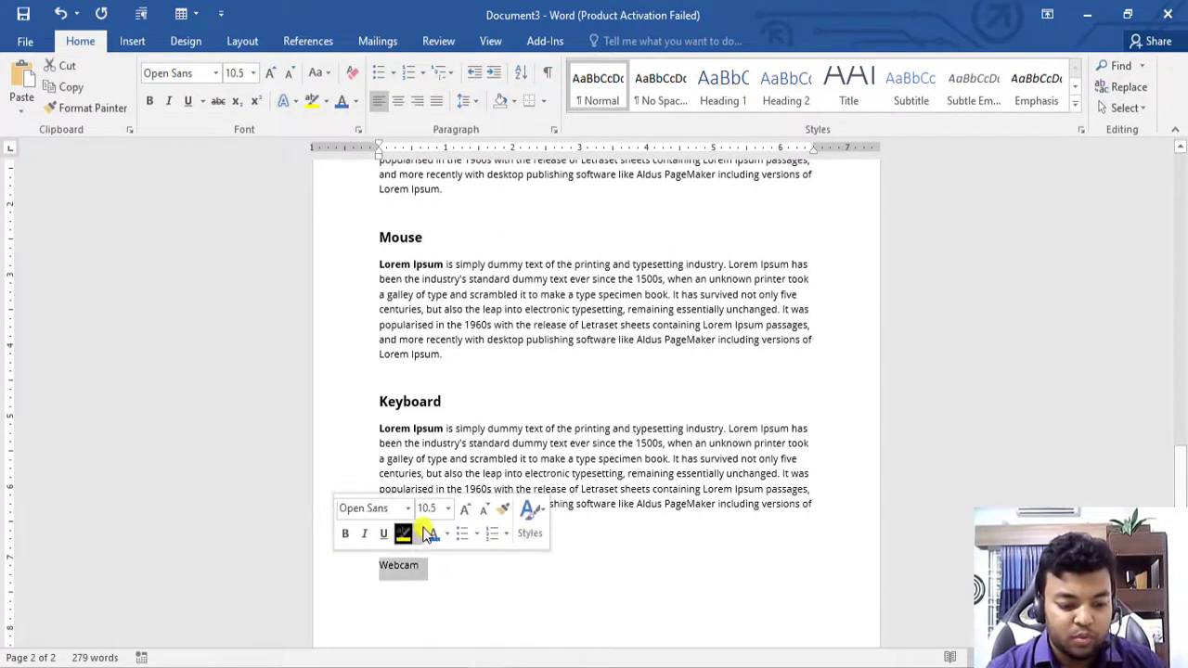
left_click(345, 539)
left_click(465, 509)
left_click(465, 509)
left_click(448, 570)
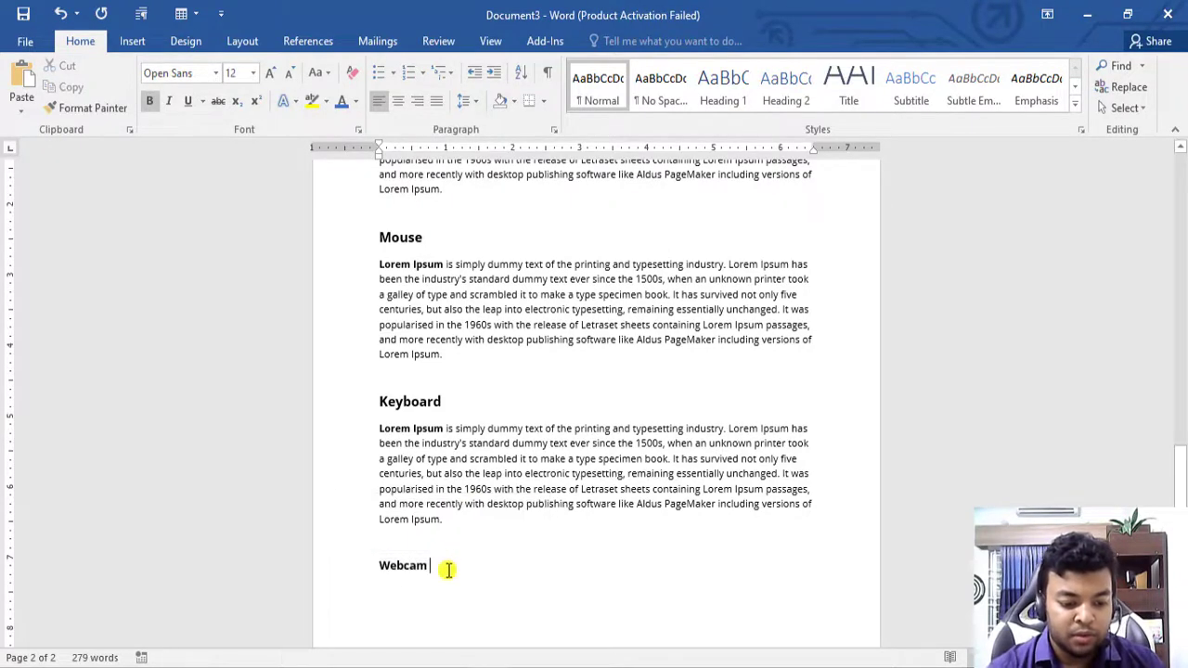
key("Return")
key("ctrl+v")
Add the heading "2 Networking Device" on the third page and paste the Lorem Ipsum paragraph below it.
key("Return")
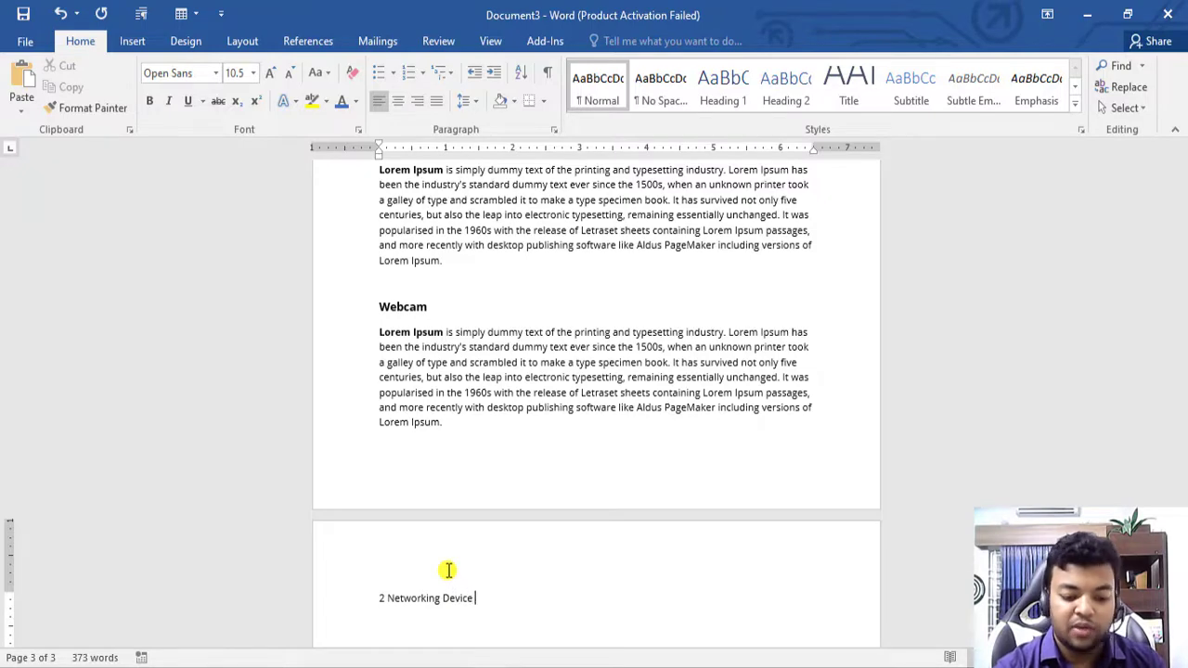
key("Return")
key("ctrl+v")
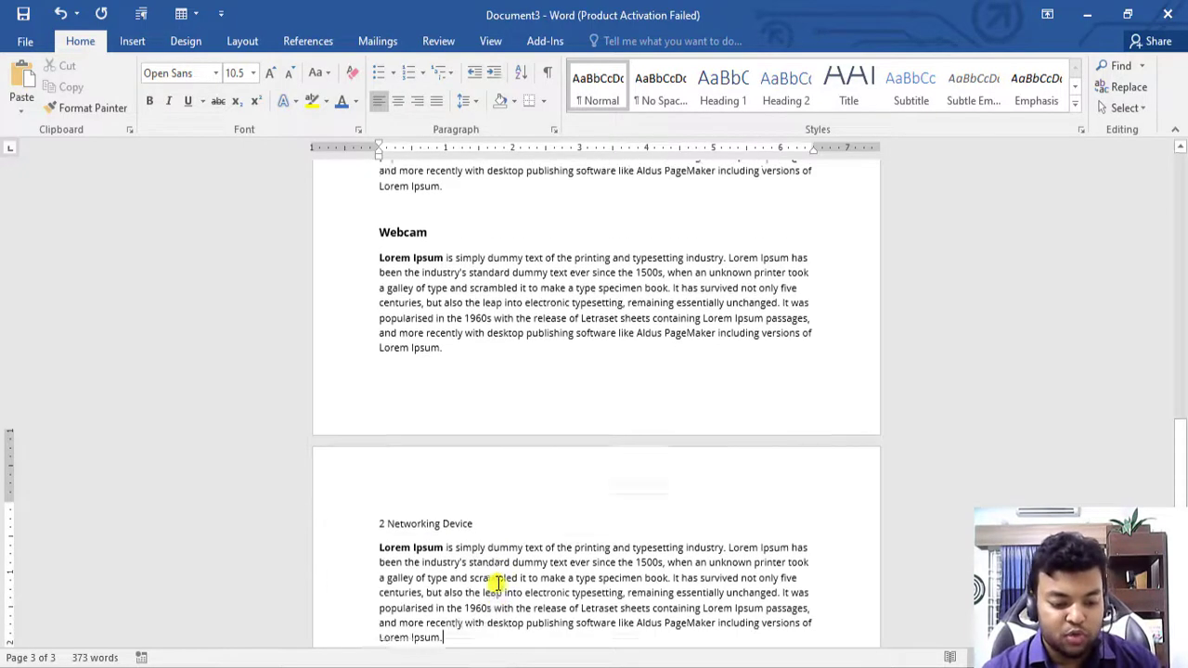
key("Return")
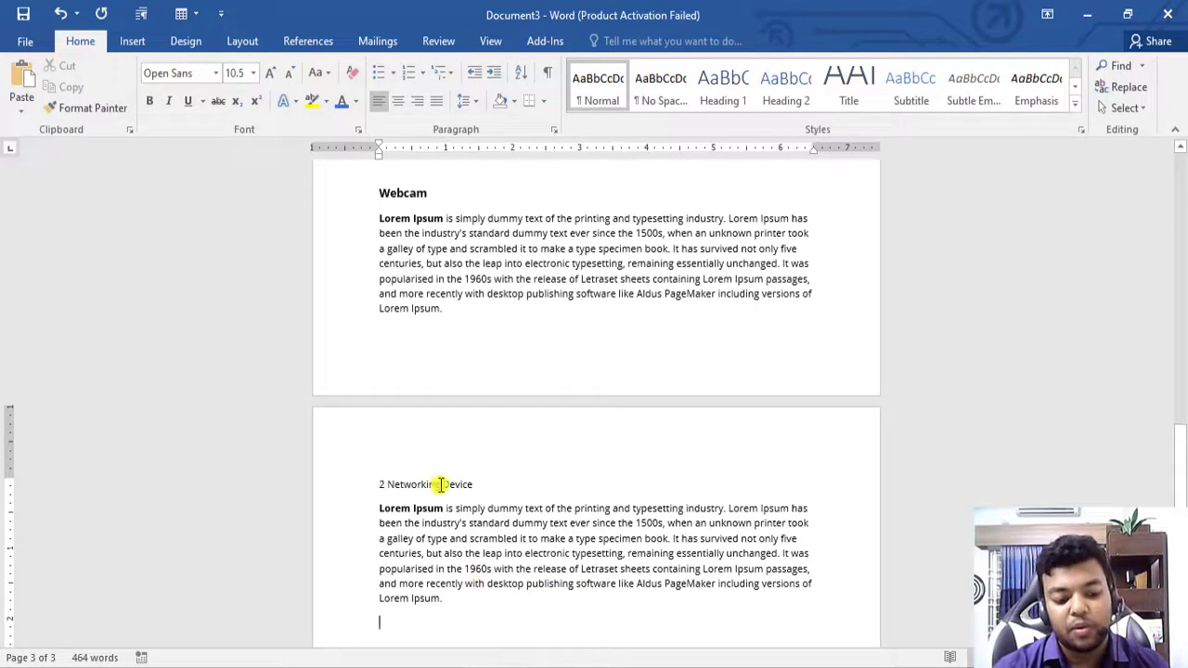
Format the "2 Networking Device" heading as bold with a font size of 16.
left_click_drag(479, 484, 381, 485)
left_click(391, 455)
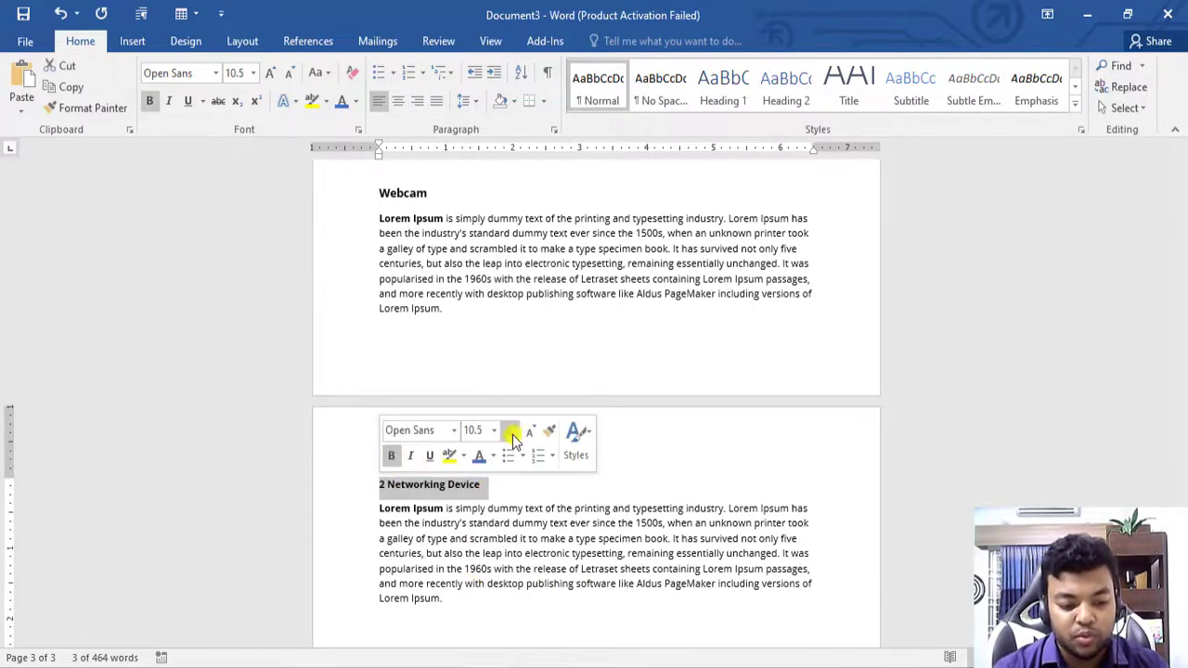
left_click(514, 437)
left_click(514, 436)
left_click(512, 436)
left_click(513, 436)
left_click(563, 499)
Add a "Router" subheading below the Networking Device paragraph and make it bold at 12 pt.
scroll(495, 601, "down", 3)
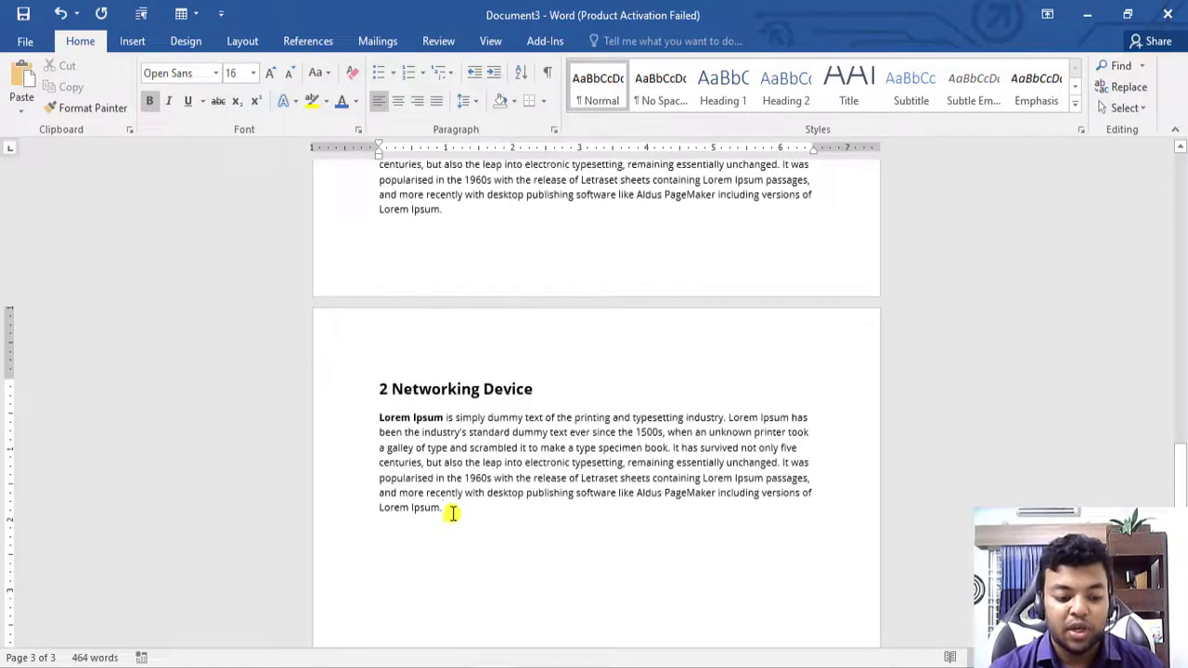
left_click(452, 514)
key("Return")
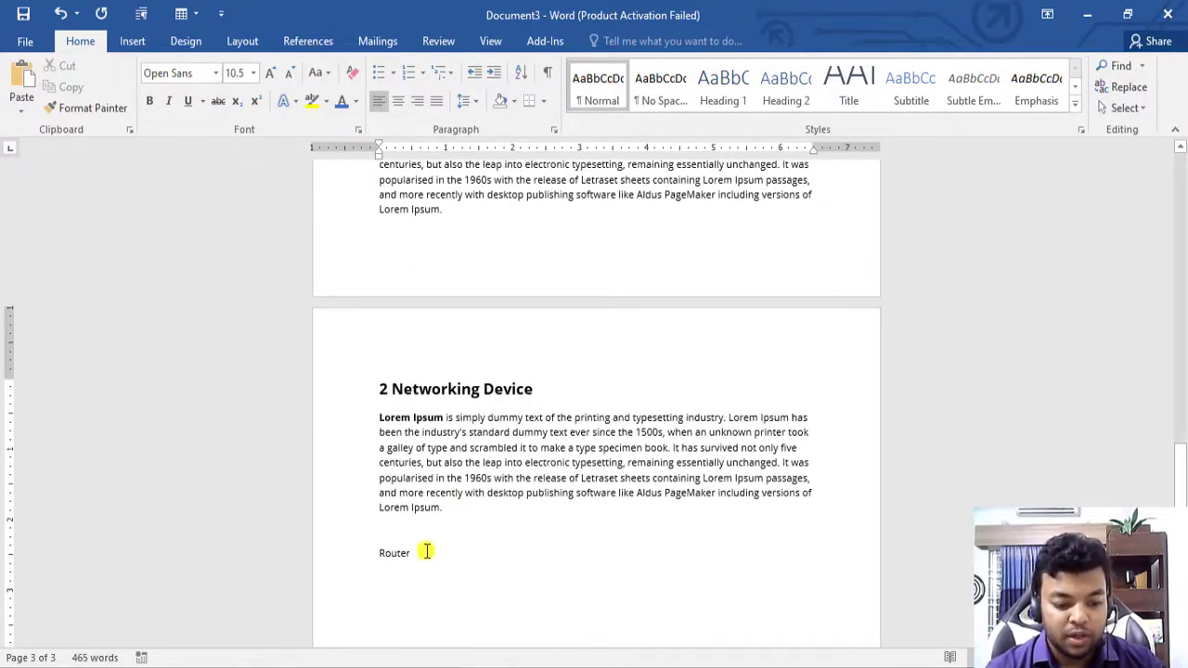
left_click_drag(424, 552, 380, 554)
left_click(386, 519)
left_click(502, 499)
left_click(502, 499)
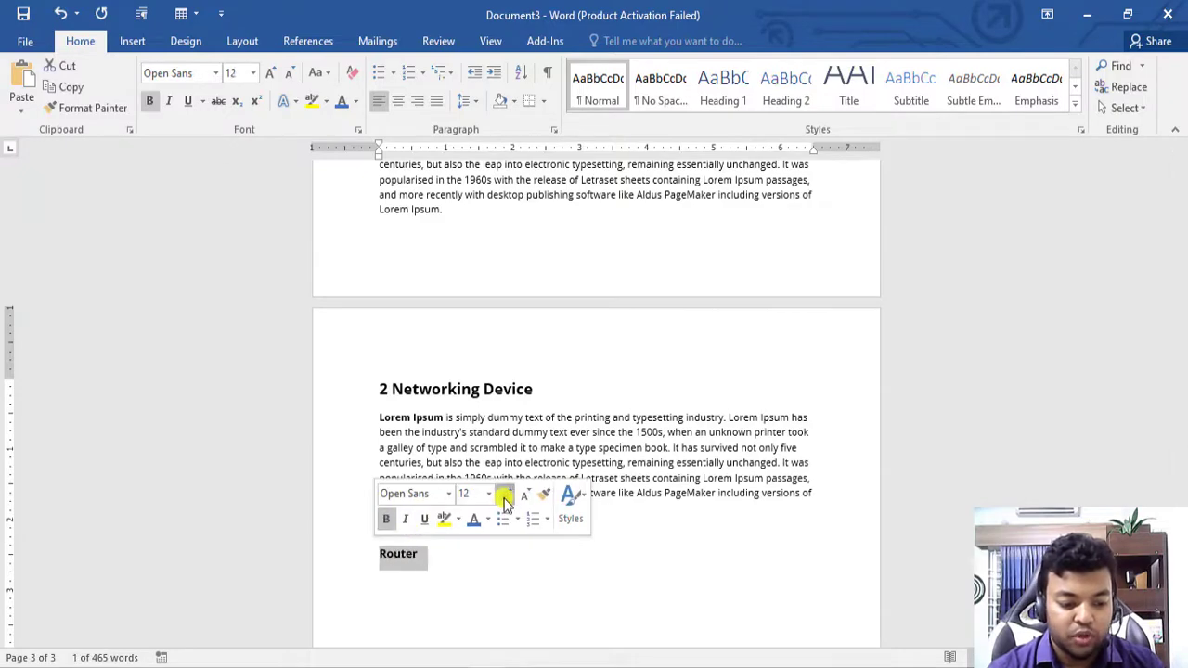
Enlarge the "Router" subheading's font and paste the Lorem Ipsum paragraph below it.
left_click(502, 499)
left_click(502, 500)
left_click(467, 557)
key("Return")
type("Lorem Ipsum is simply dummy text of the printing and typesetting industry. Lorem Ipsum has been the industry's standard dummy text ever since the 1500s, when an unknown printer took a galley of type and scrambled it to make a type specimen book. It has survived not only five centuries, but also the leap into electronic typesetting, remaining essentially unchanged. It was popularised in the 1960s with the release of Letraset sheets containing Lorem Ipsum passages, and more recently with desktop publishing software like Aldus PageMaker including versions of Lorem Ipsum.")
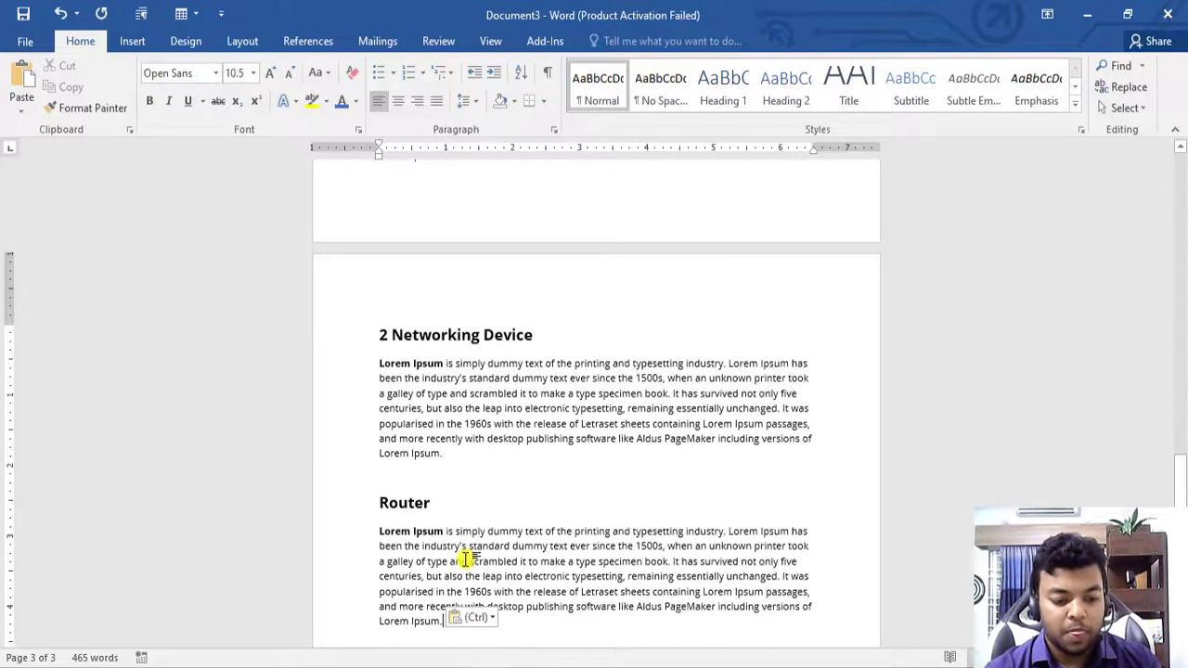
Add a new line reading "Walton Mouse" directly after the Mouse section's paragraph.
scroll(517, 502, "up", 4)
scroll(529, 440, "up", 12)
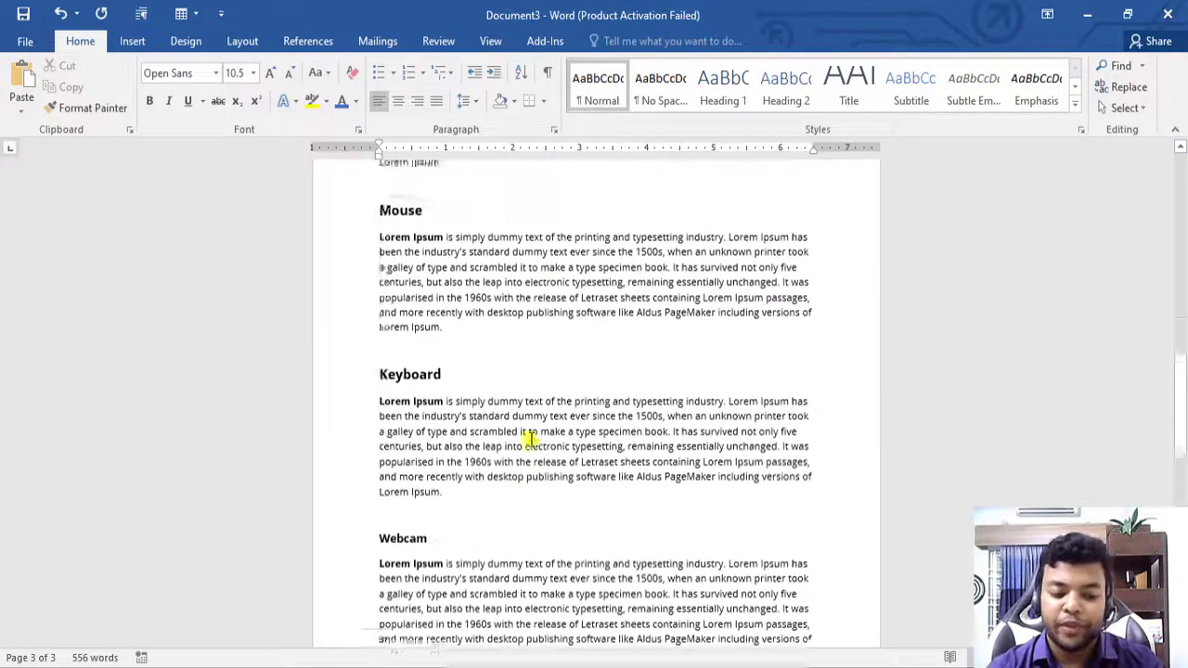
scroll(534, 421, "down", 3)
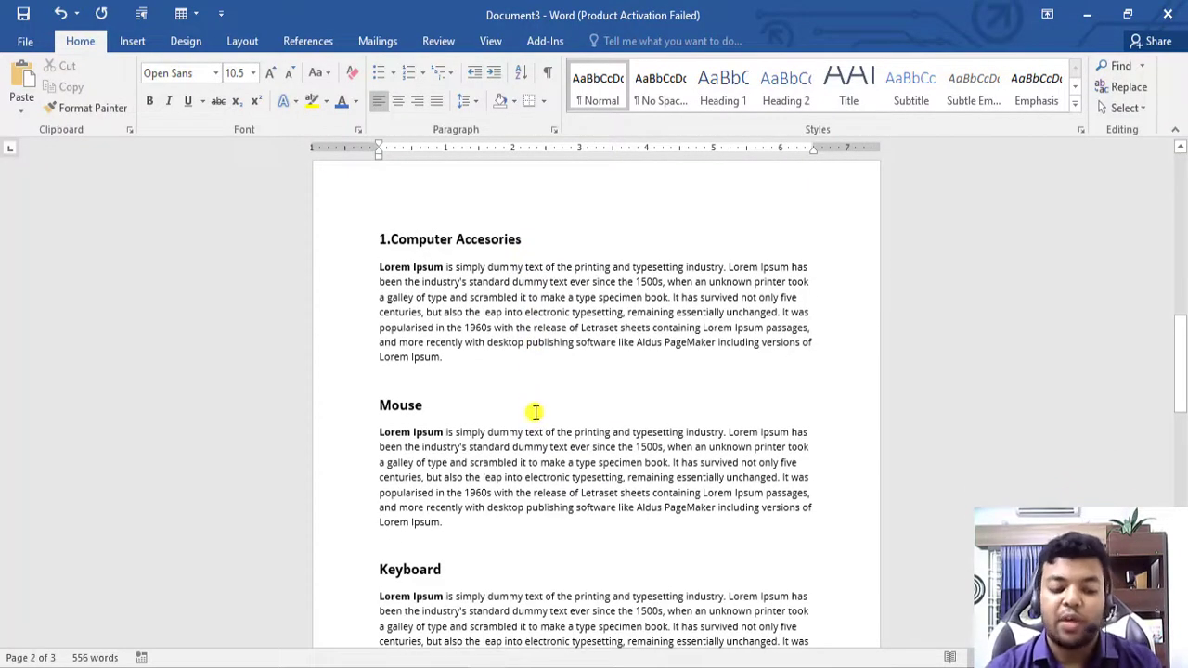
left_click(457, 525)
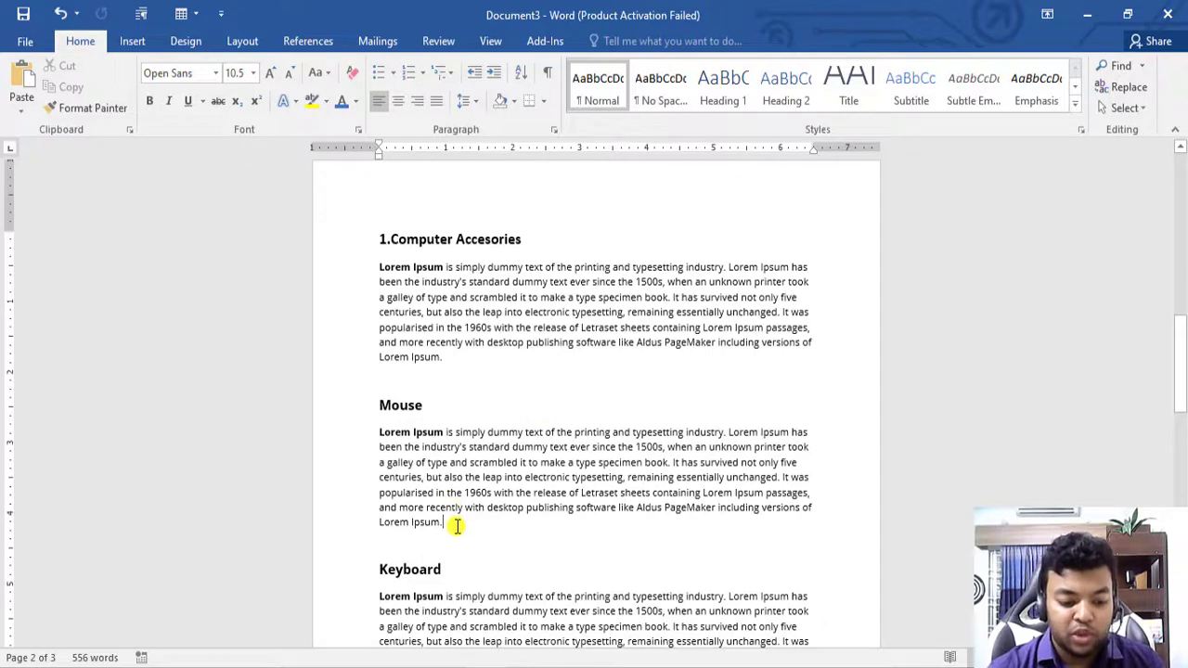
key("Return")
key("Return")
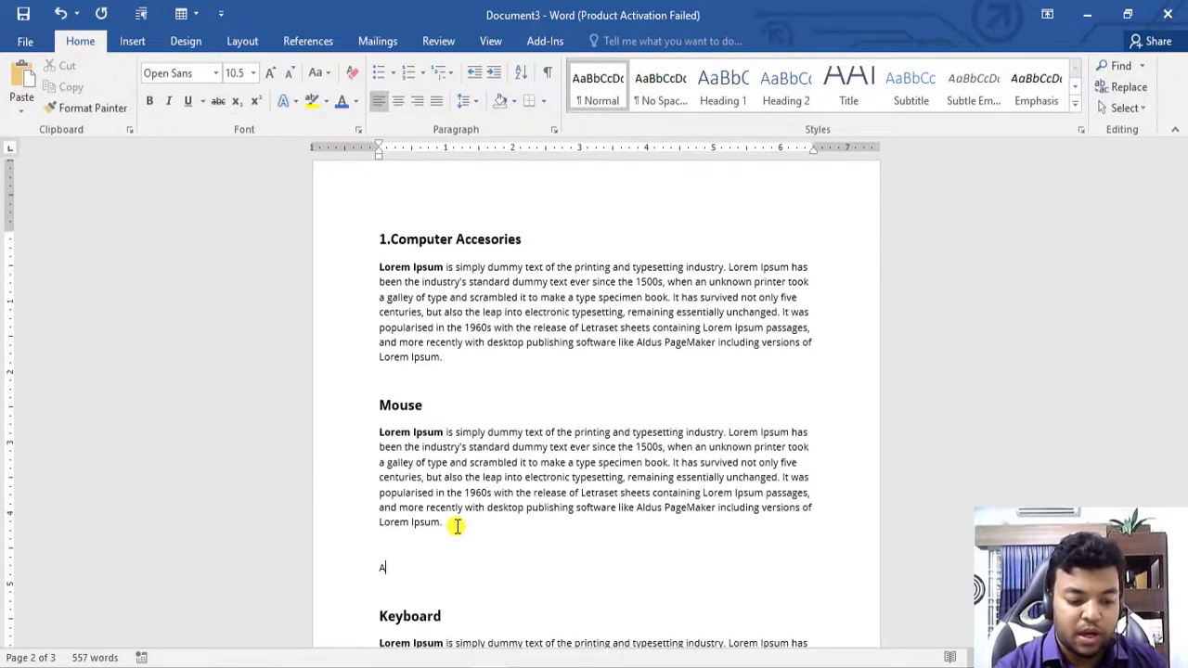
key("BackSpace")
key("BackSpace")
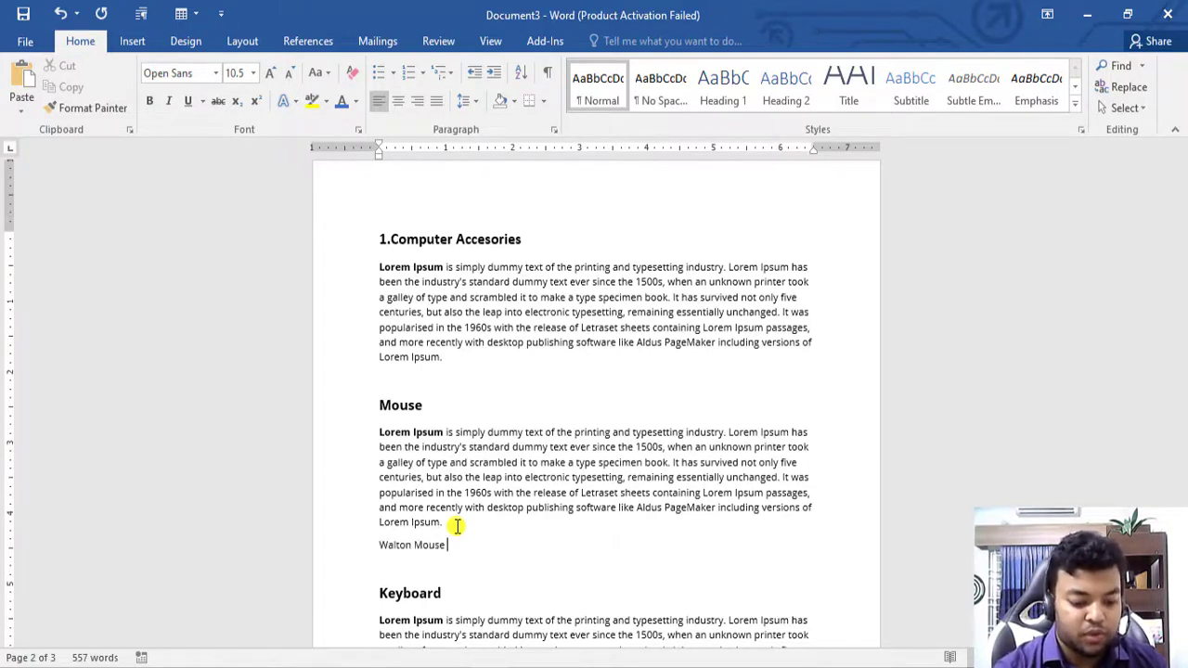
Format the "Walton Mouse" line as bold with a font size of 12.
left_click_drag(438, 548, 384, 554)
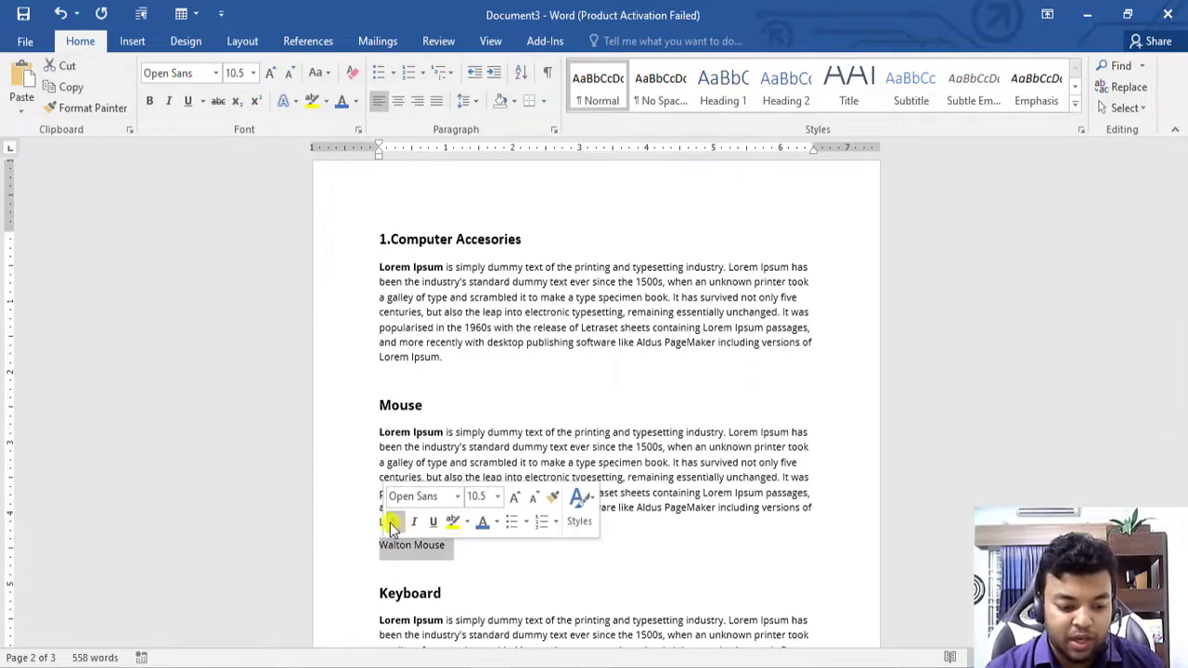
left_click(390, 523)
left_click(515, 497)
left_click(514, 497)
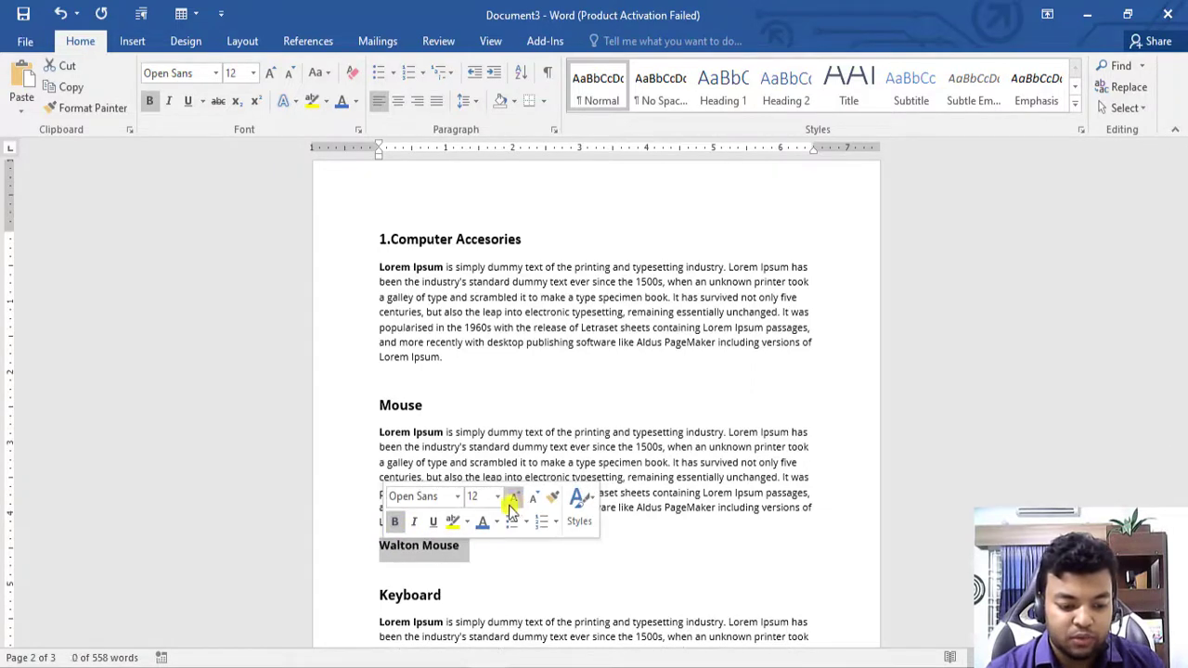
Paste the Lorem Ipsum paragraph under "Walton Mouse" and insert a blank line above that subheading.
left_click(479, 554)
key("Return")
type("Lorem Ipsum is simply dummy text of the printing and typesetting industry. Lorem Ipsum has been the industry's standard dummy text ever since the 1500s, when an unknown printer took a galley of type and scrambled it to make a type specimen book. It has survived not only five centuries, but also the leap into electronic typesetting, remaining essentially unchanged. It was popularised in the 1960s with the release of Letraset sheets containing Lorem Ipsum passages, and more recently with desktop publishing software like Aldus PageMaker including versions of Lorem Ipsum.")
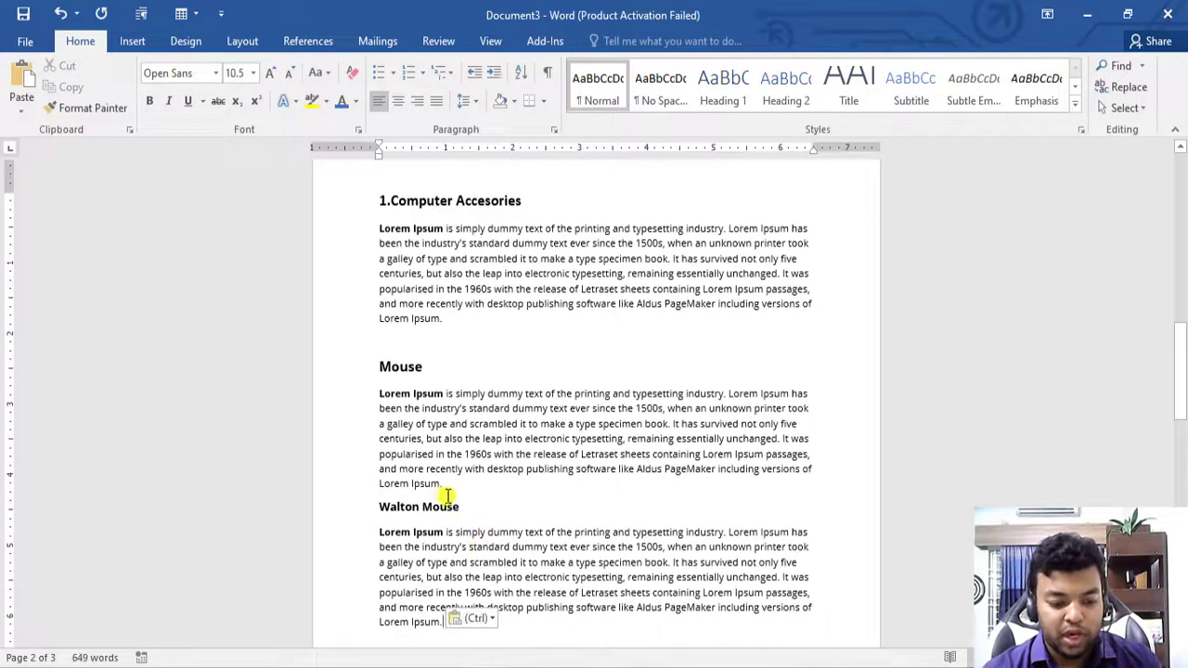
left_click(443, 488)
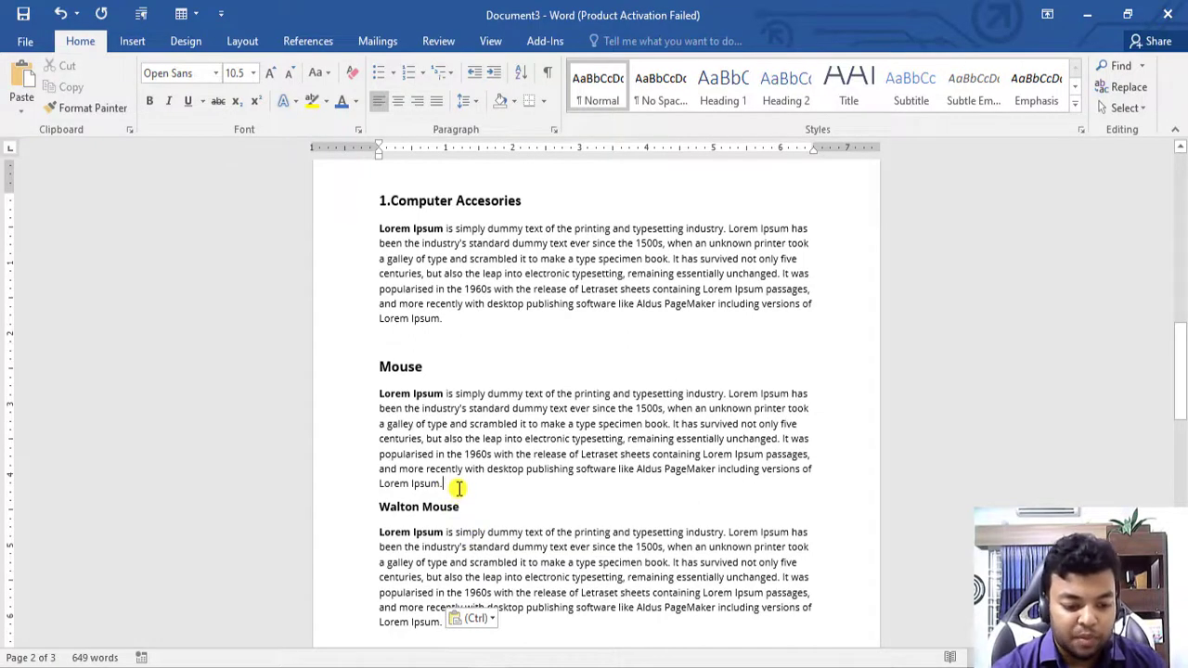
key("Return")
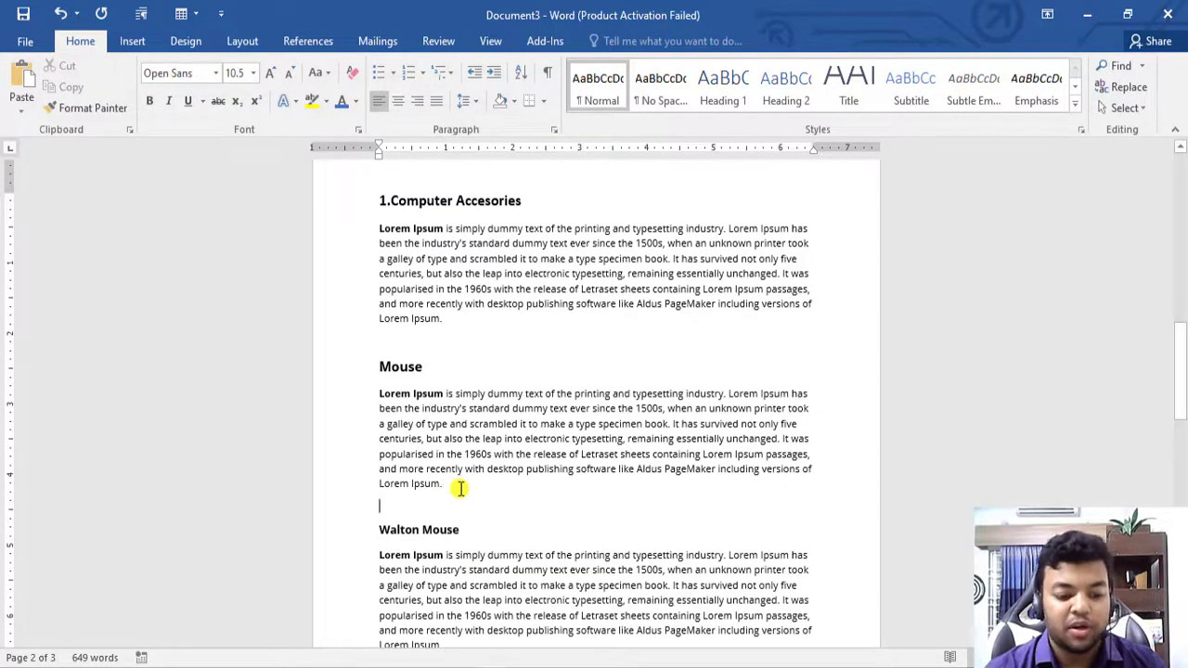
Remove the "1." numbering from the Computer Accesories heading.
scroll(423, 343, "up", 1)
scroll(477, 400, "up", 2)
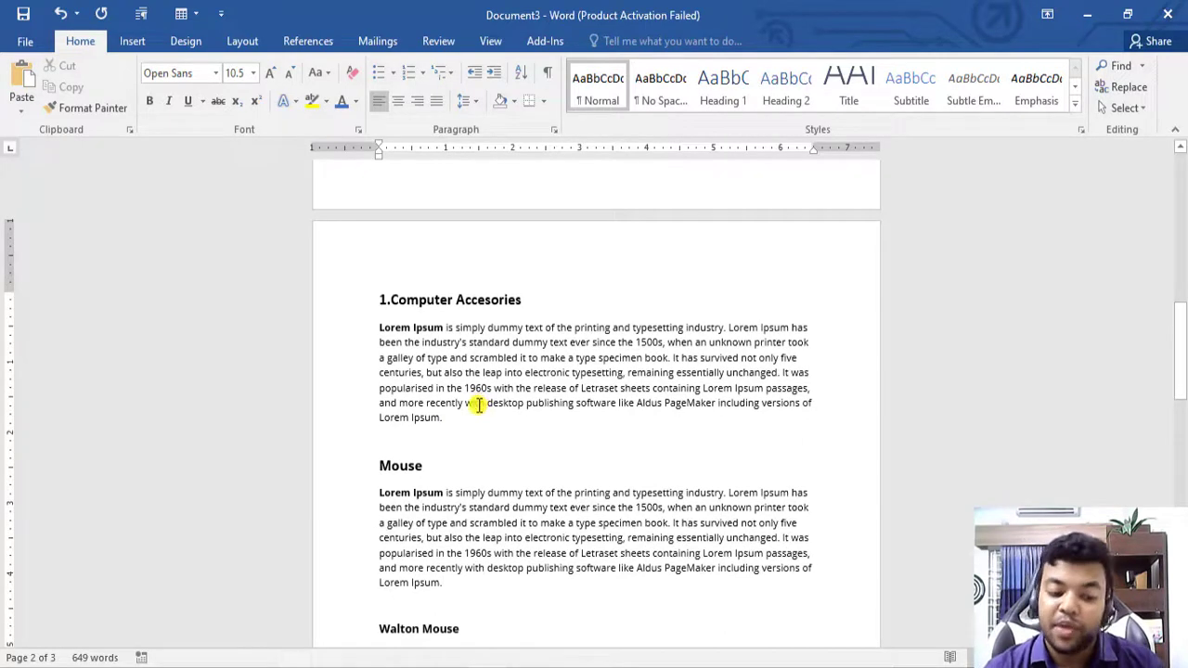
scroll(477, 404, "up", 1)
left_click(390, 332)
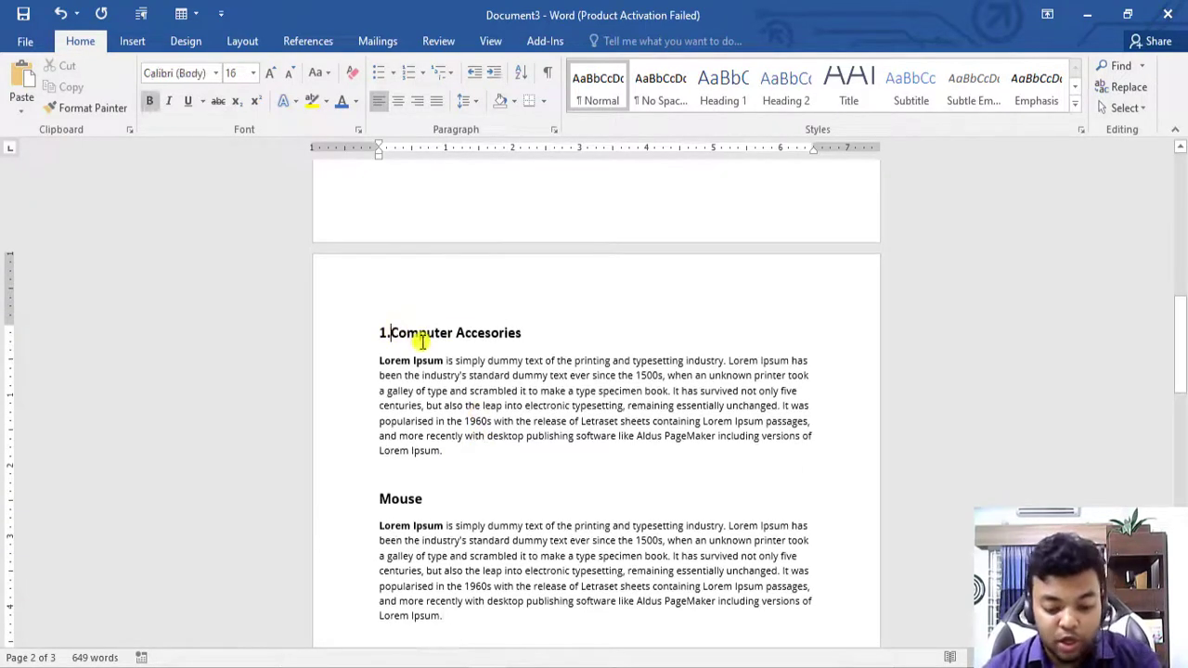
key("BackSpace")
key("BackSpace")
left_click(469, 391)
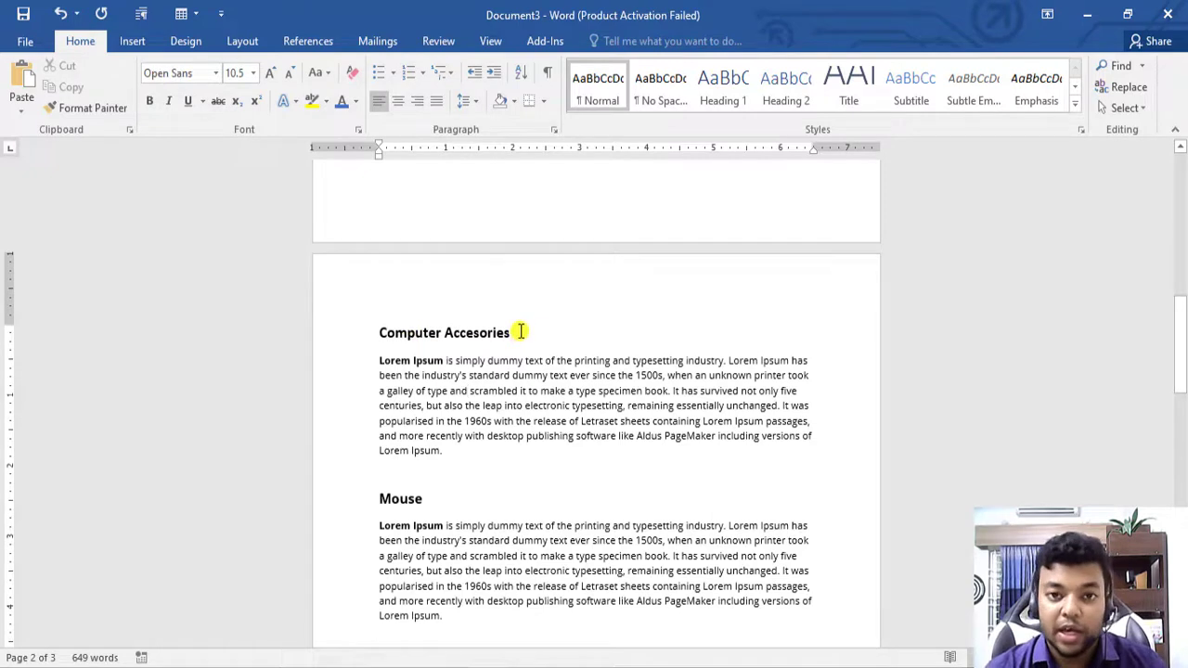
Apply the Heading 1 style to the "Computer Accesories" heading.
left_click_drag(520, 333, 383, 333)
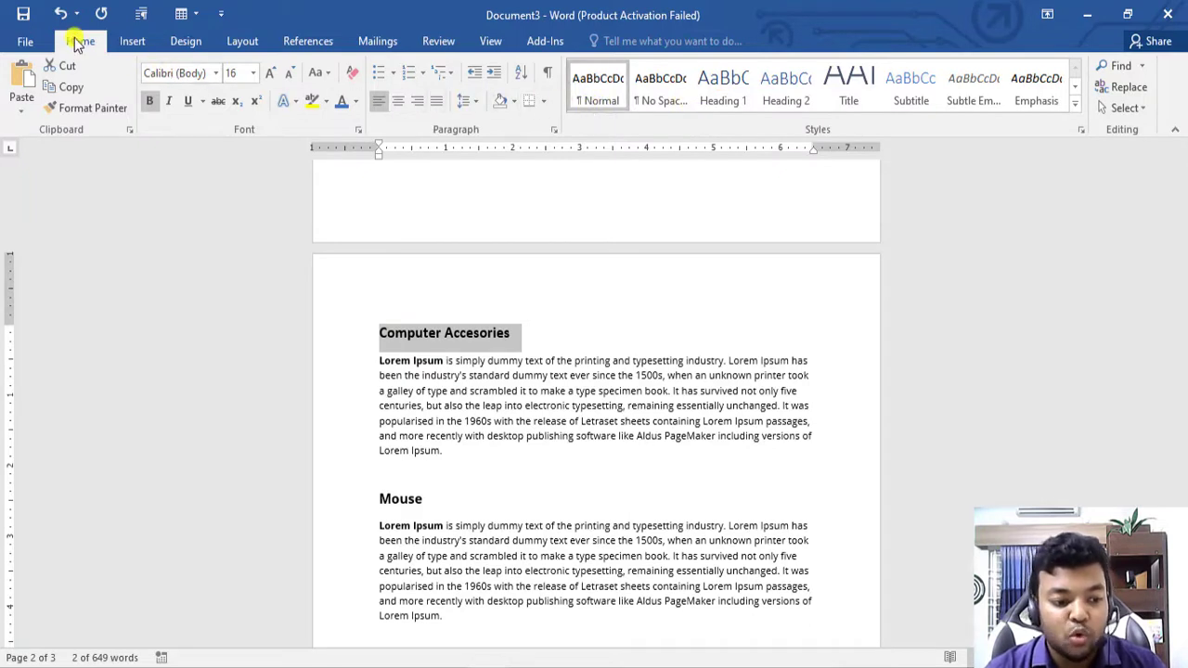
left_click(725, 98)
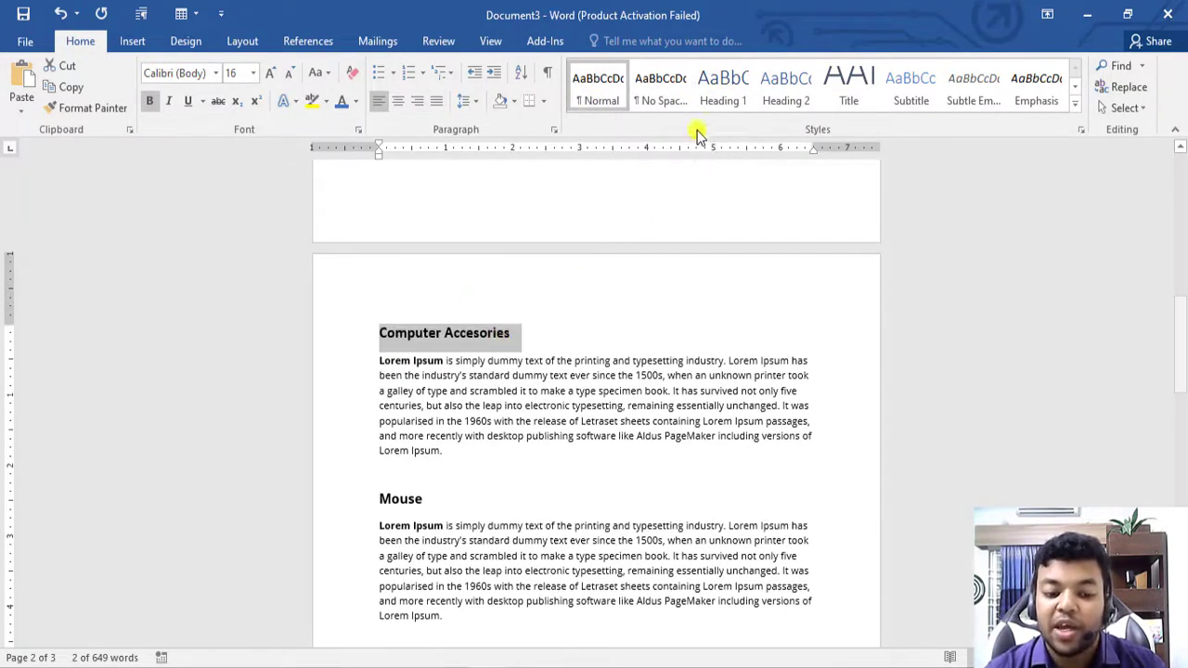
left_click(715, 93)
left_click(557, 320)
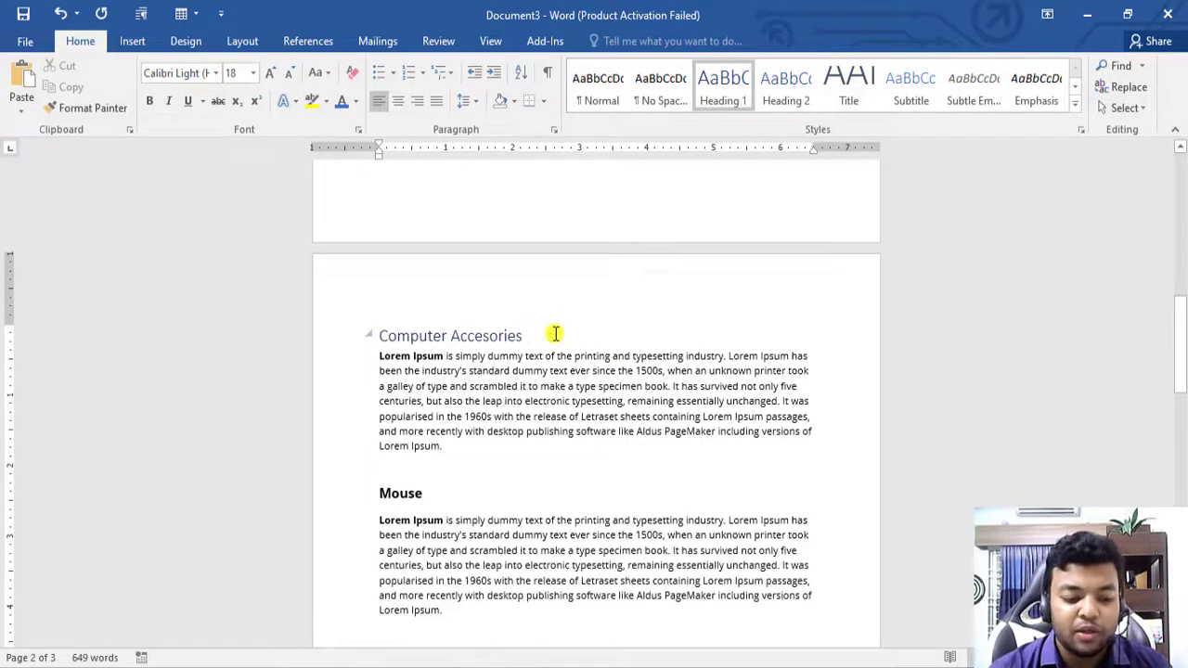
triple_click(459, 337)
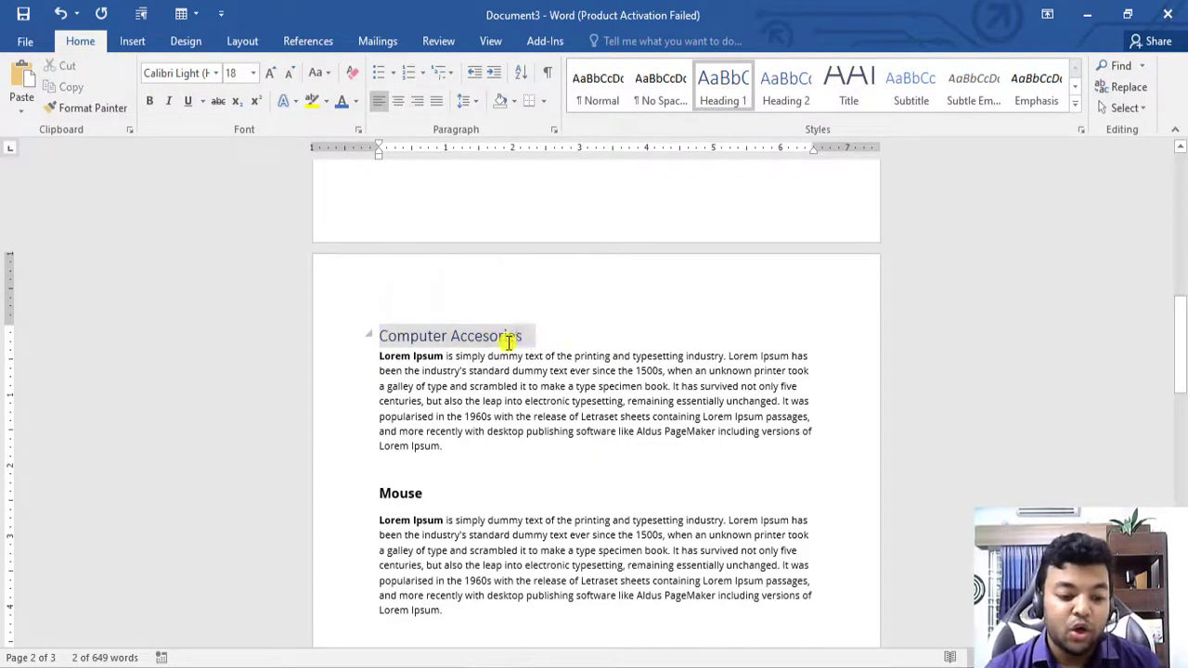
left_click(516, 337)
Insert a blank line above the Networking Device heading and remove its number "2".
scroll(524, 387, "down", 5)
scroll(520, 387, "down", 5)
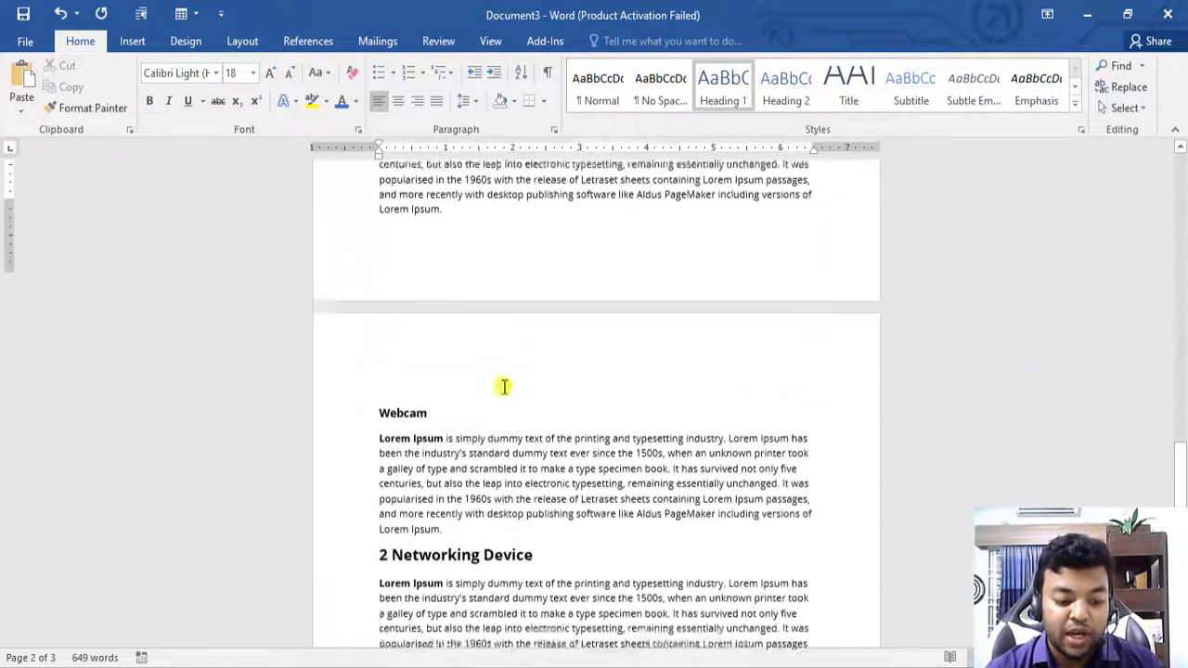
left_click(488, 412)
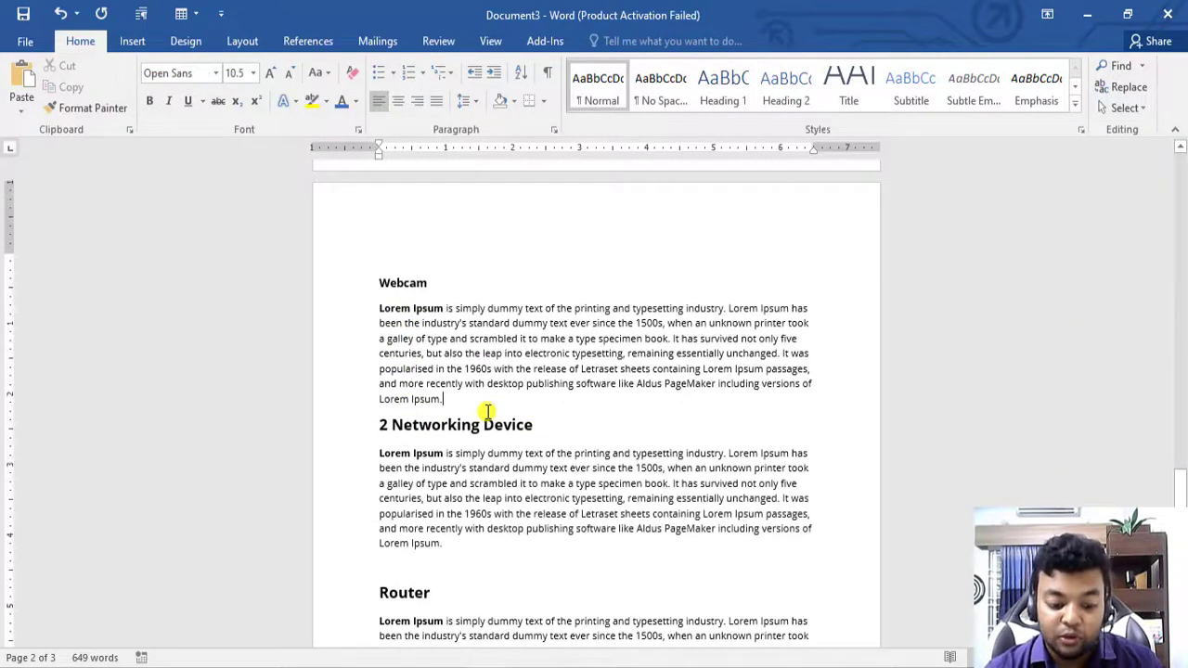
key("Return")
left_click_drag(391, 449, 331, 451)
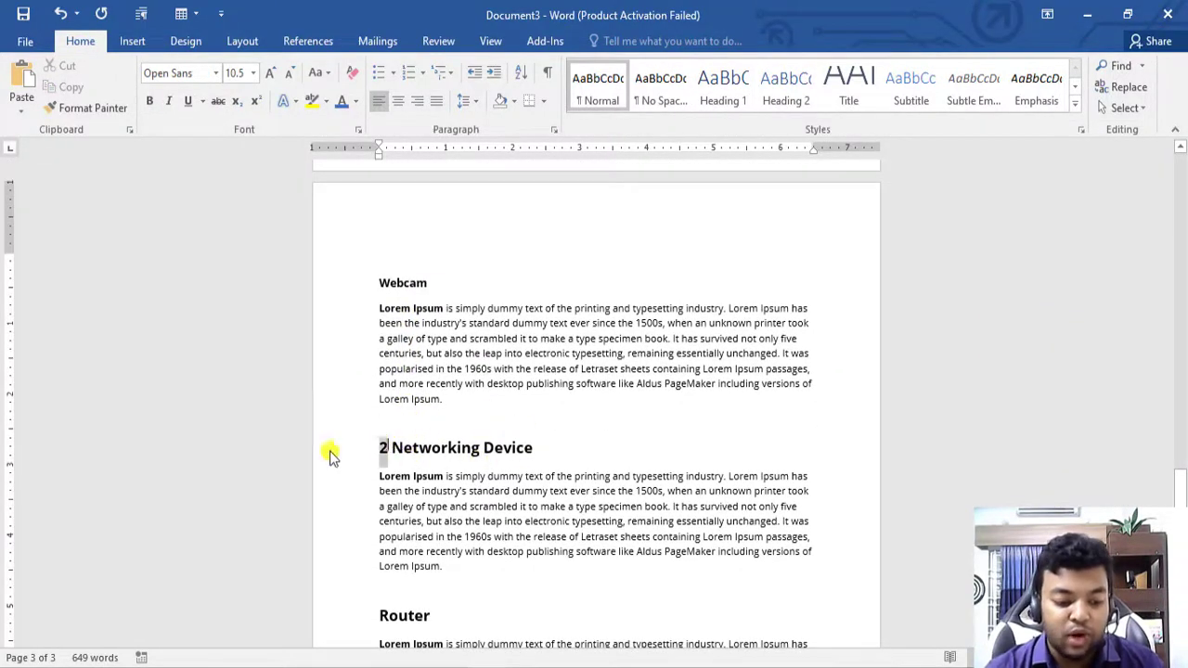
key("BackSpace")
Apply the Heading 1 style to the "Networking Device" heading.
left_click_drag(551, 448, 406, 451)
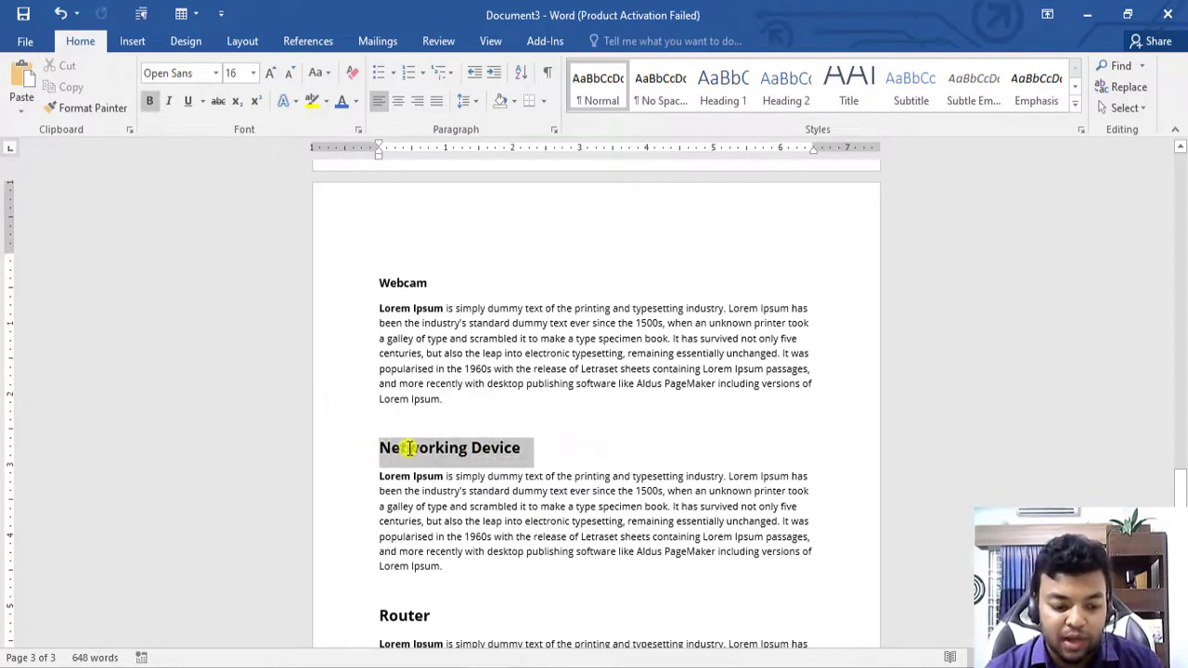
left_click(730, 89)
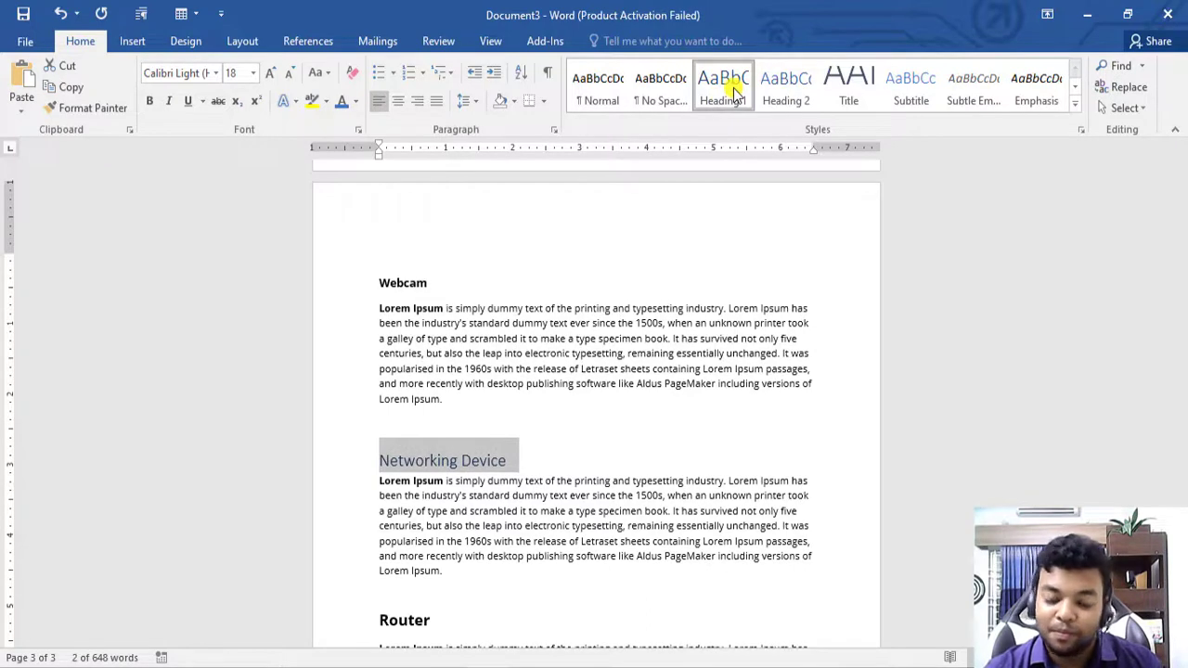
left_click(454, 490)
left_click(362, 463)
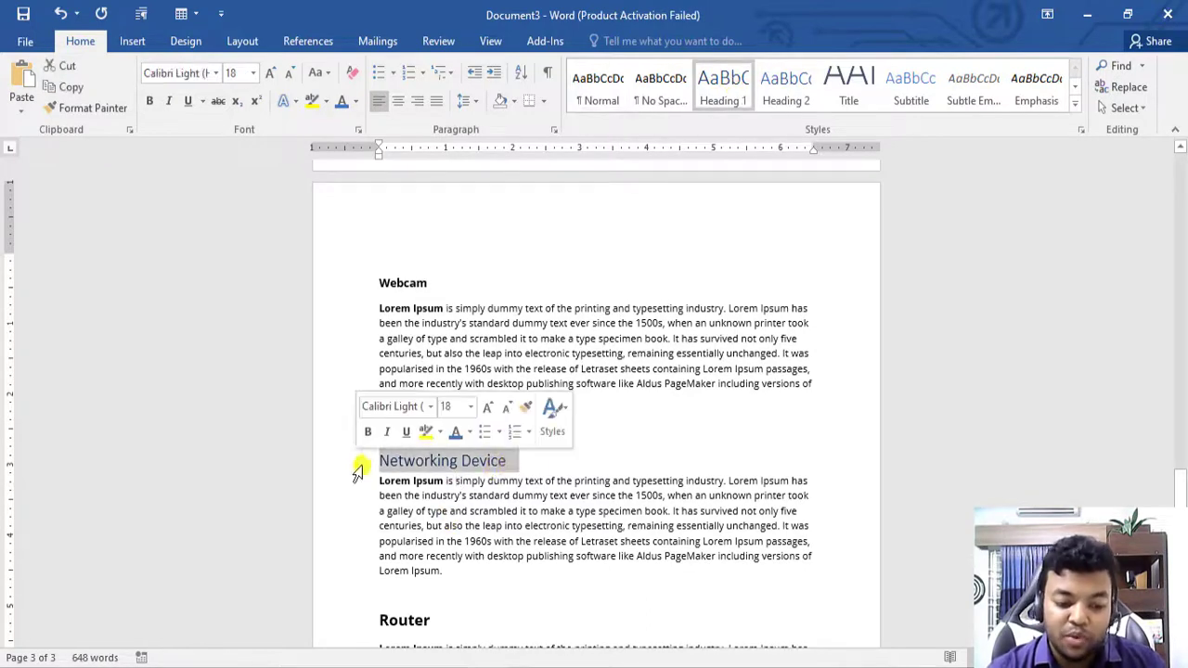
Place the cursor on the empty line below the Index title on the first page and left-align that line.
scroll(477, 464, "up", 15)
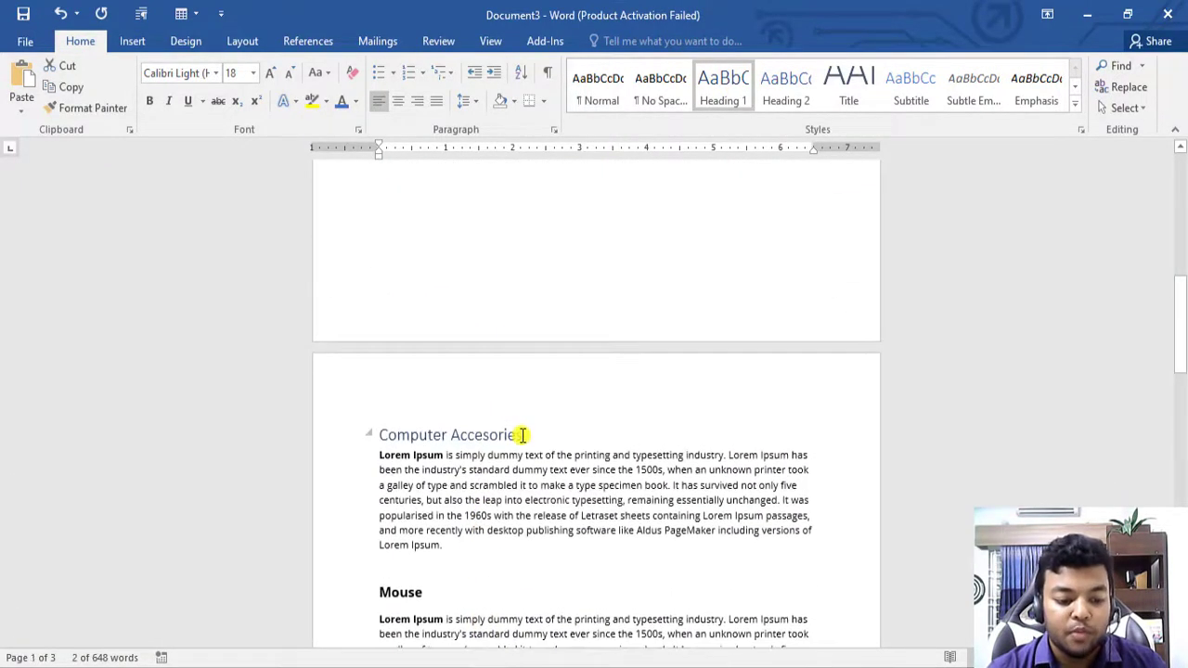
left_click_drag(522, 434, 383, 435)
left_click(501, 517)
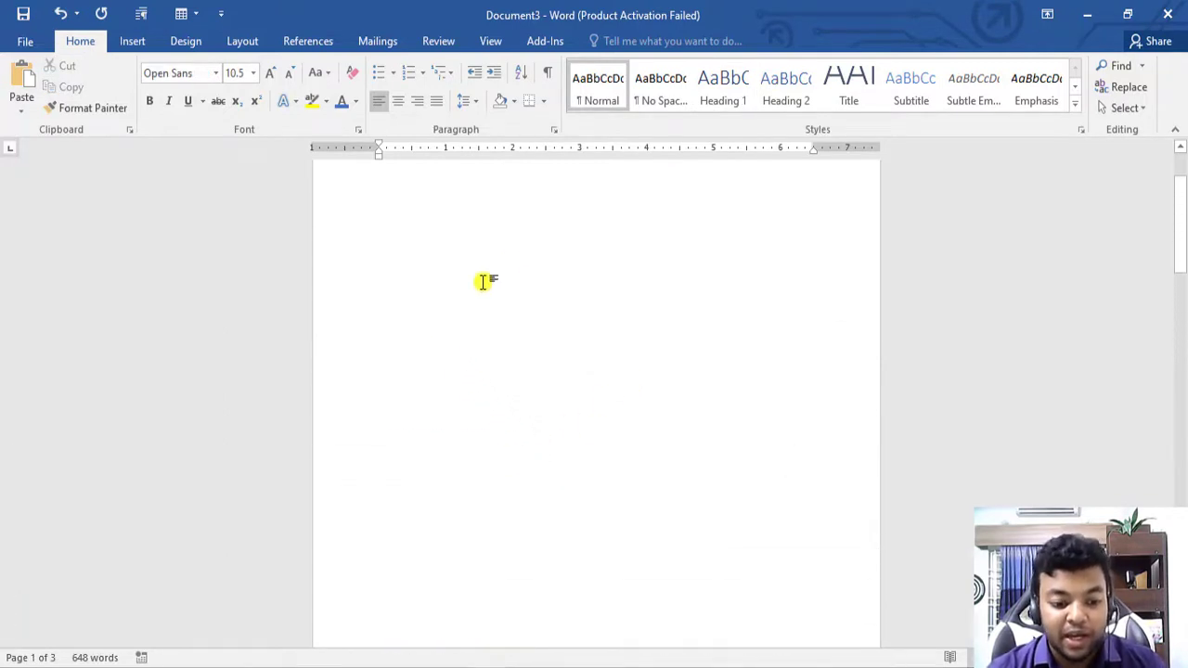
scroll(522, 270, "up", 3)
left_click(598, 301)
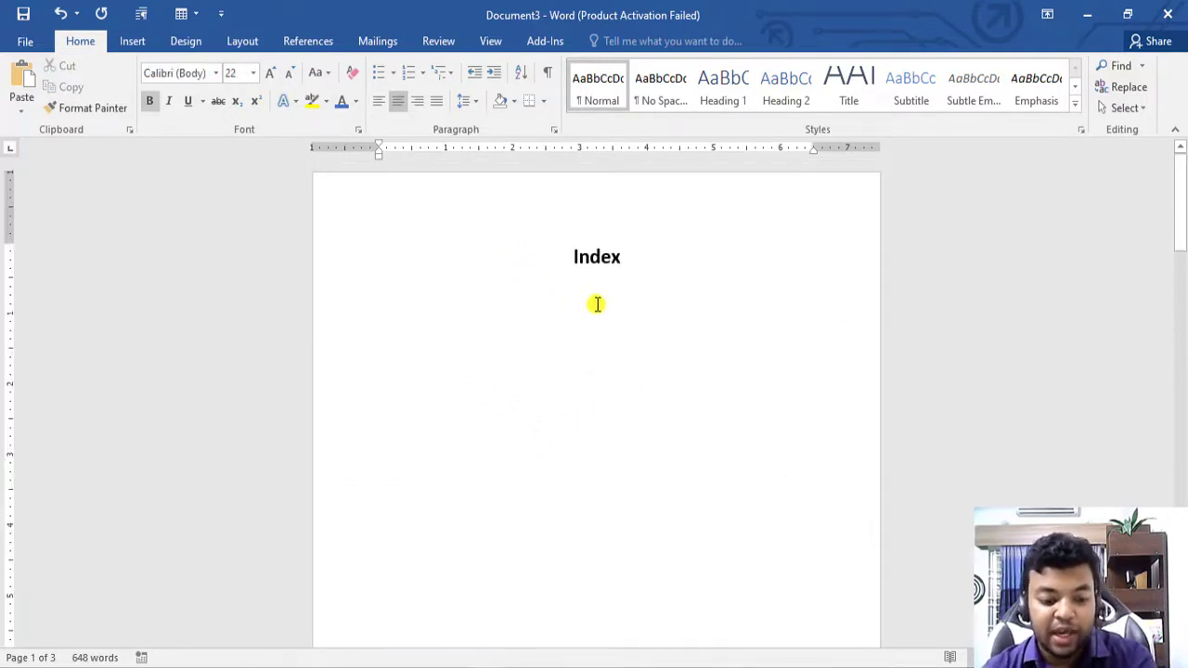
key("ctrl+l")
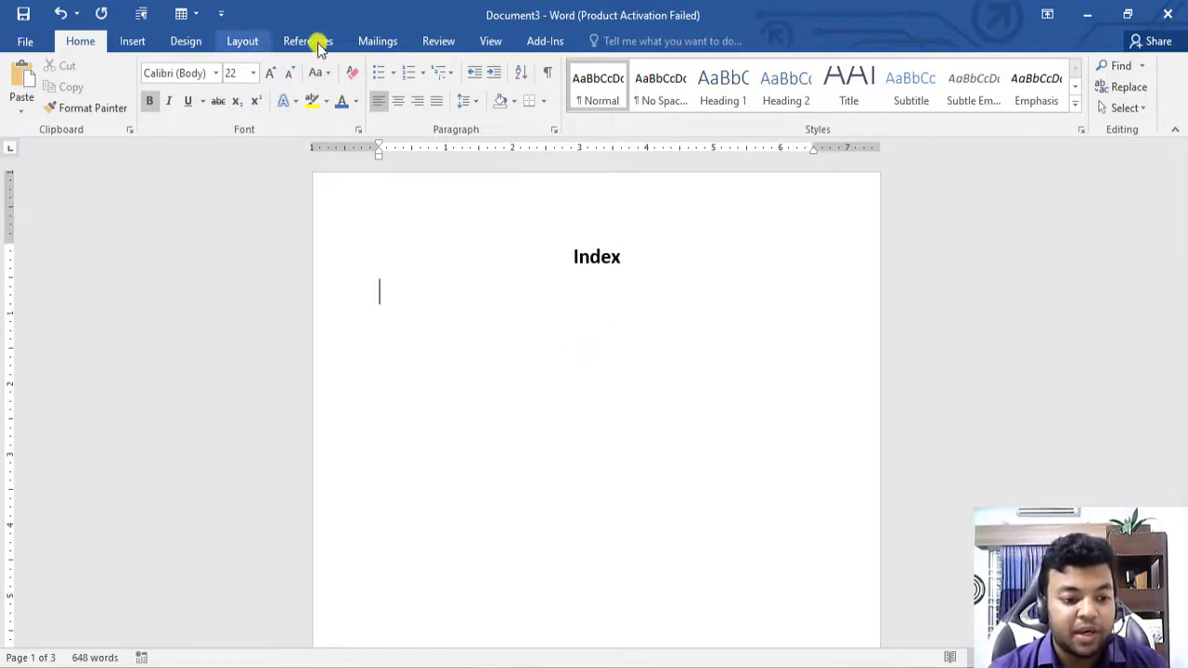
Insert an Automatic Table 1 table of contents below the Index title.
left_click(367, 44)
left_click(309, 41)
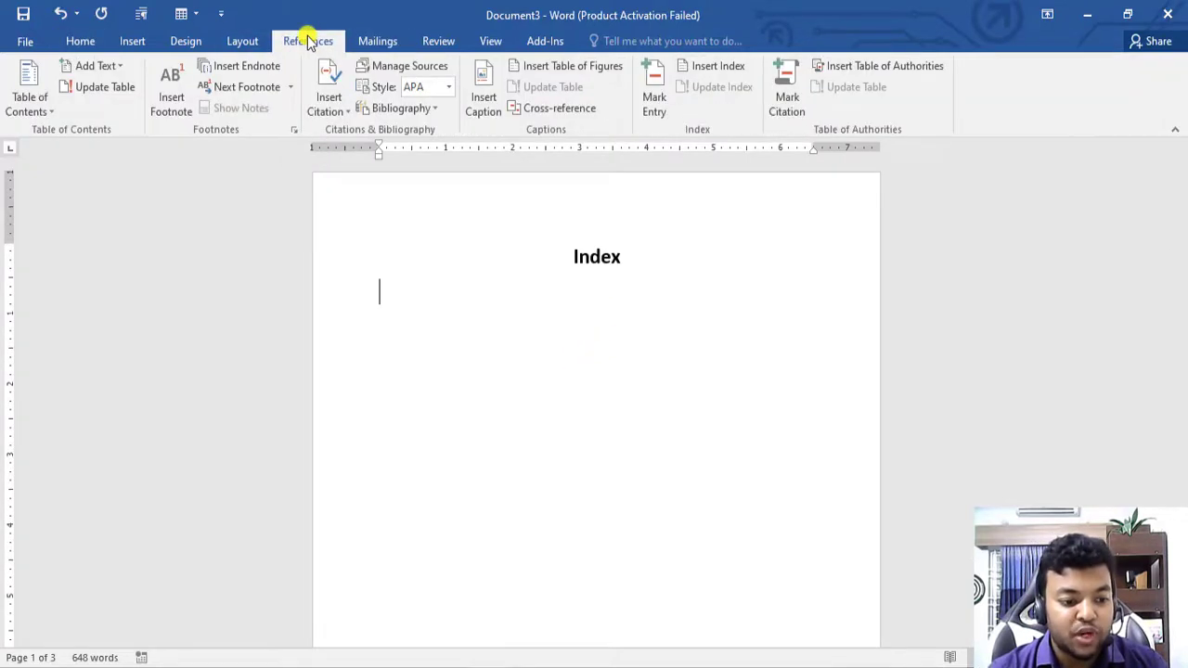
left_click(40, 111)
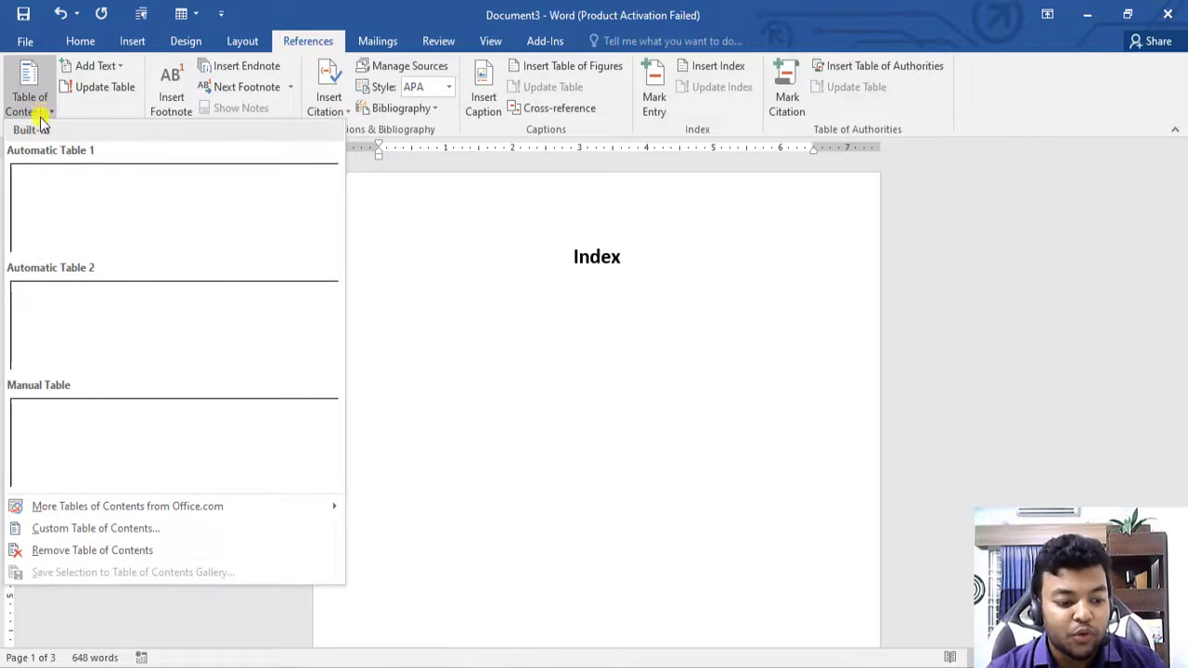
left_click(95, 226)
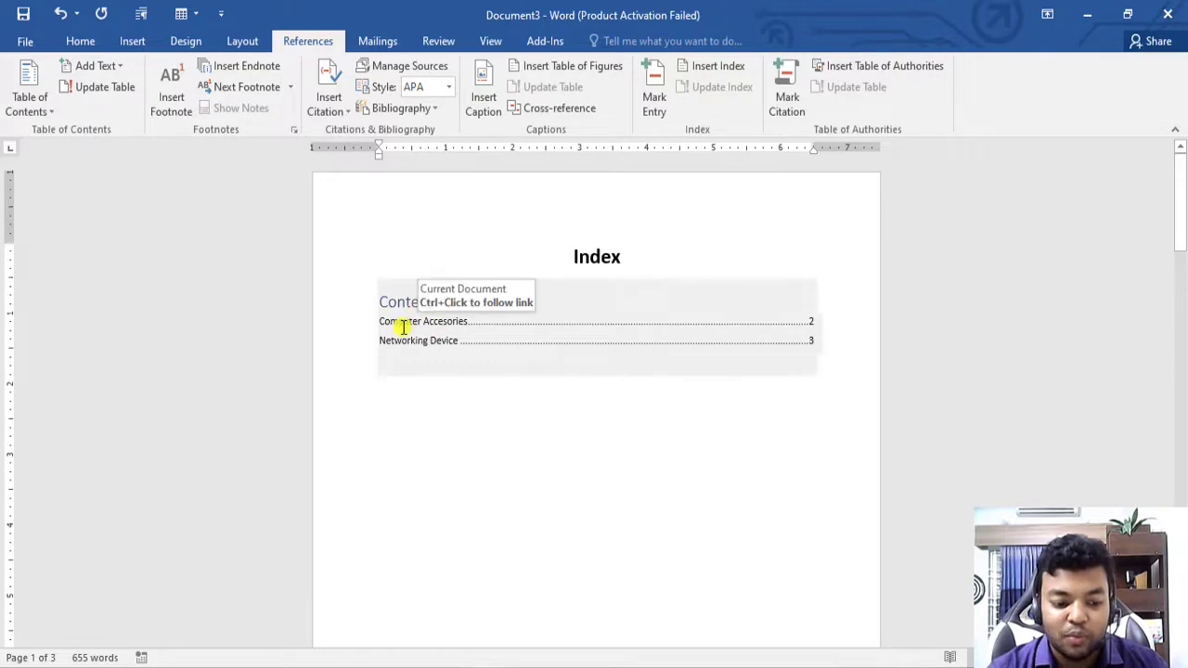
left_click(405, 321)
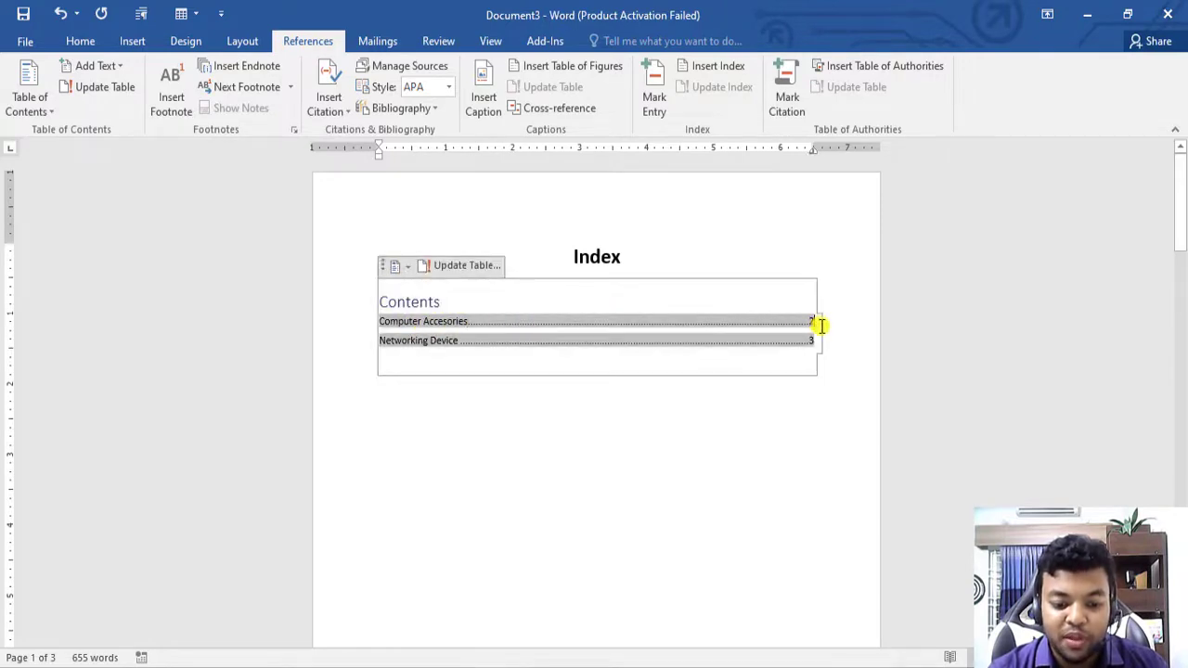
left_click(889, 387)
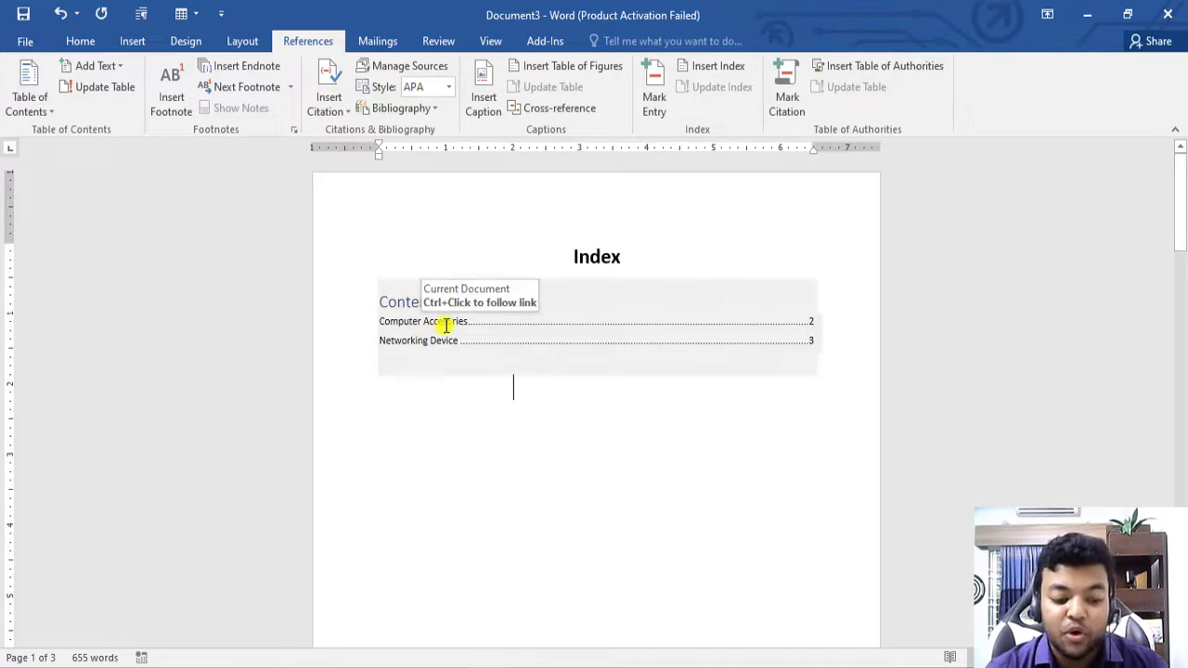
Apply the Heading 2 style to the "Mouse" heading under Computer Accesories.
scroll(491, 363, "down", 6)
scroll(500, 368, "down", 6)
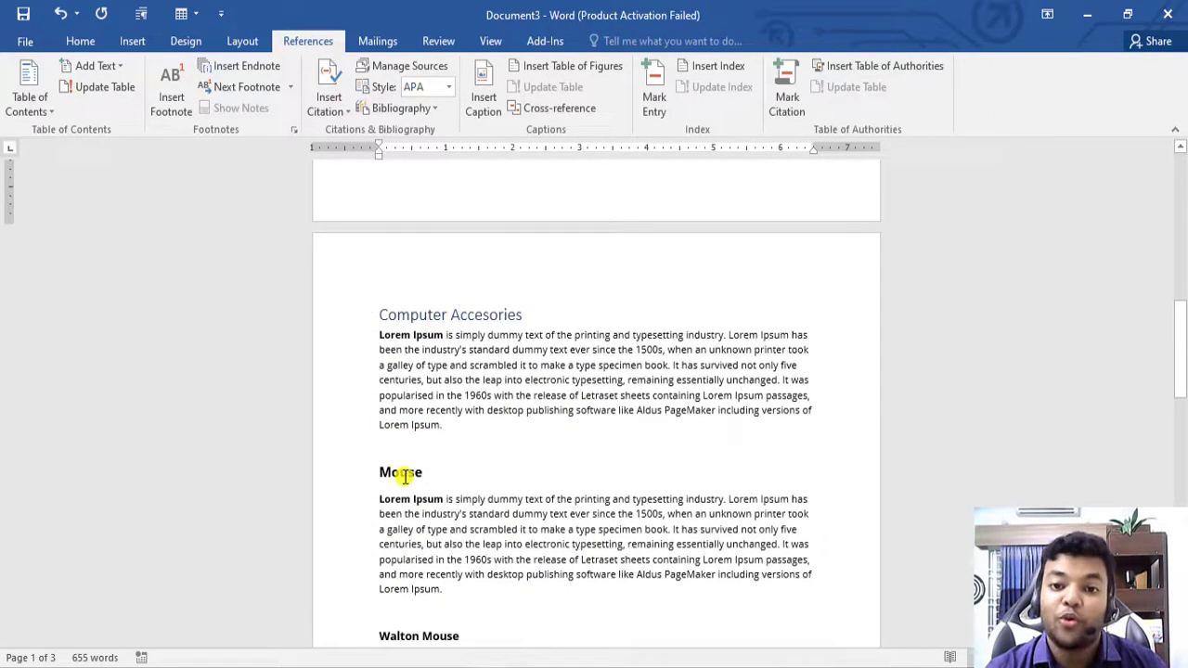
scroll(427, 278, "down", 2)
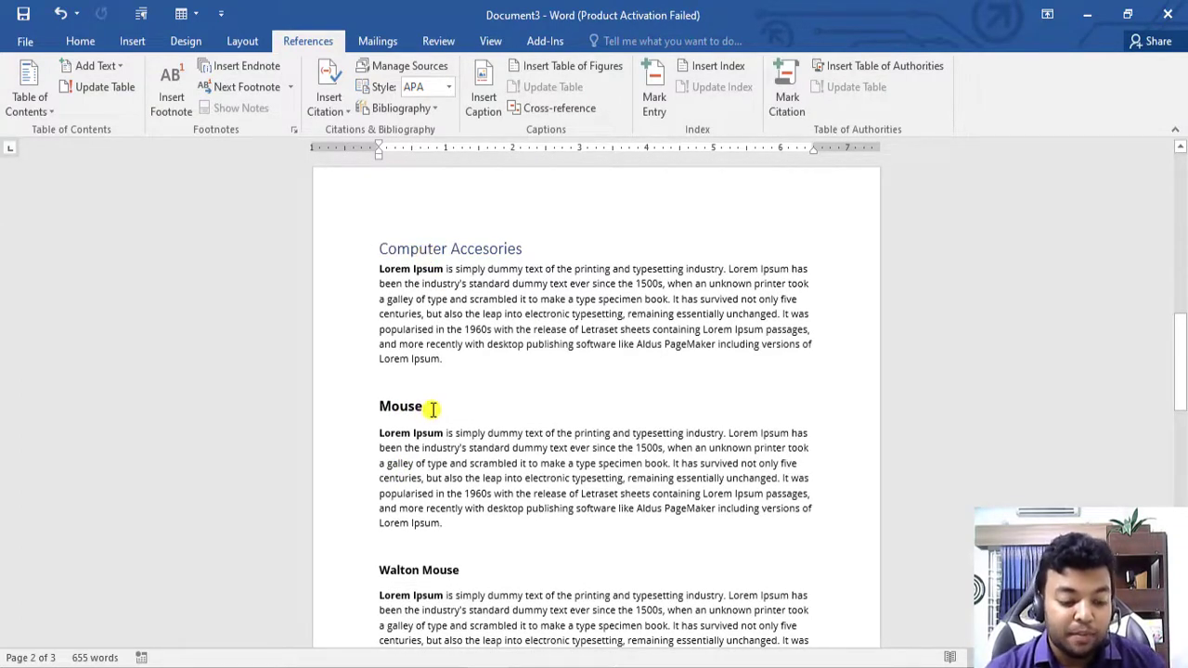
left_click_drag(433, 409, 381, 407)
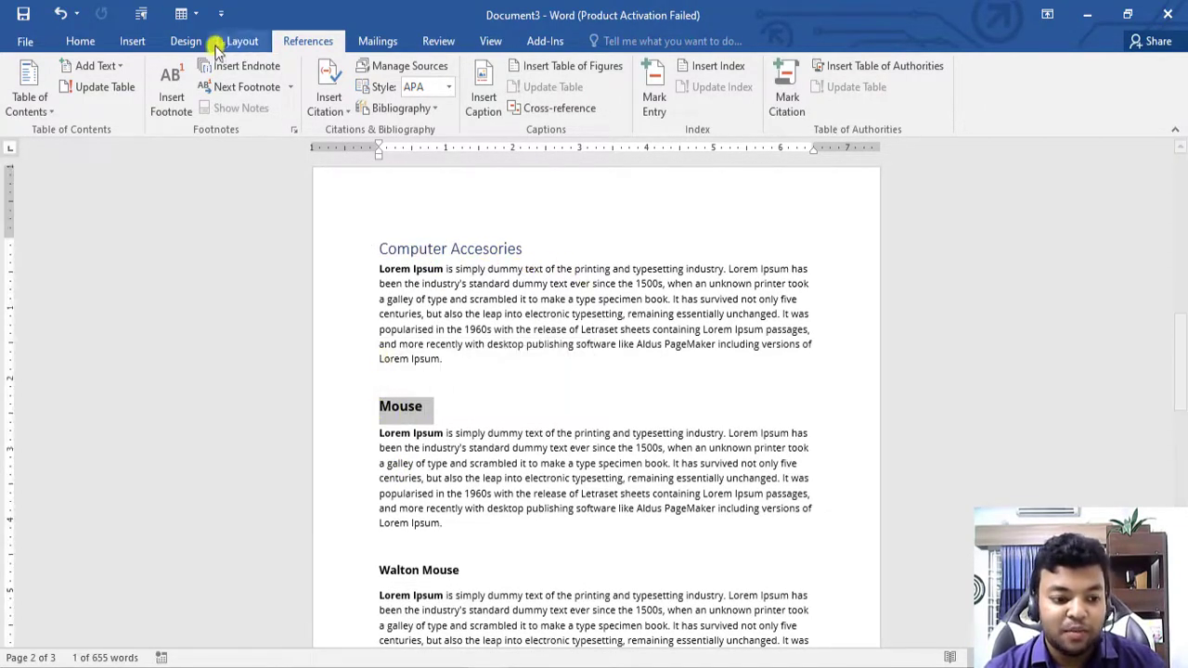
left_click(80, 41)
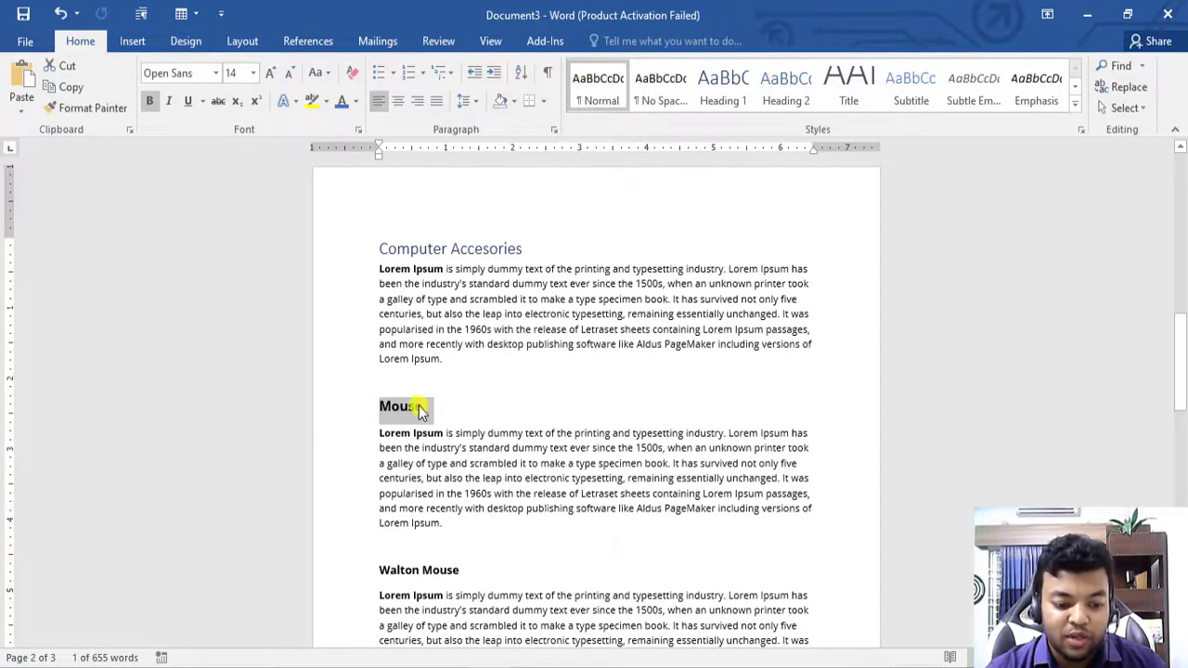
left_click_drag(422, 409, 382, 407)
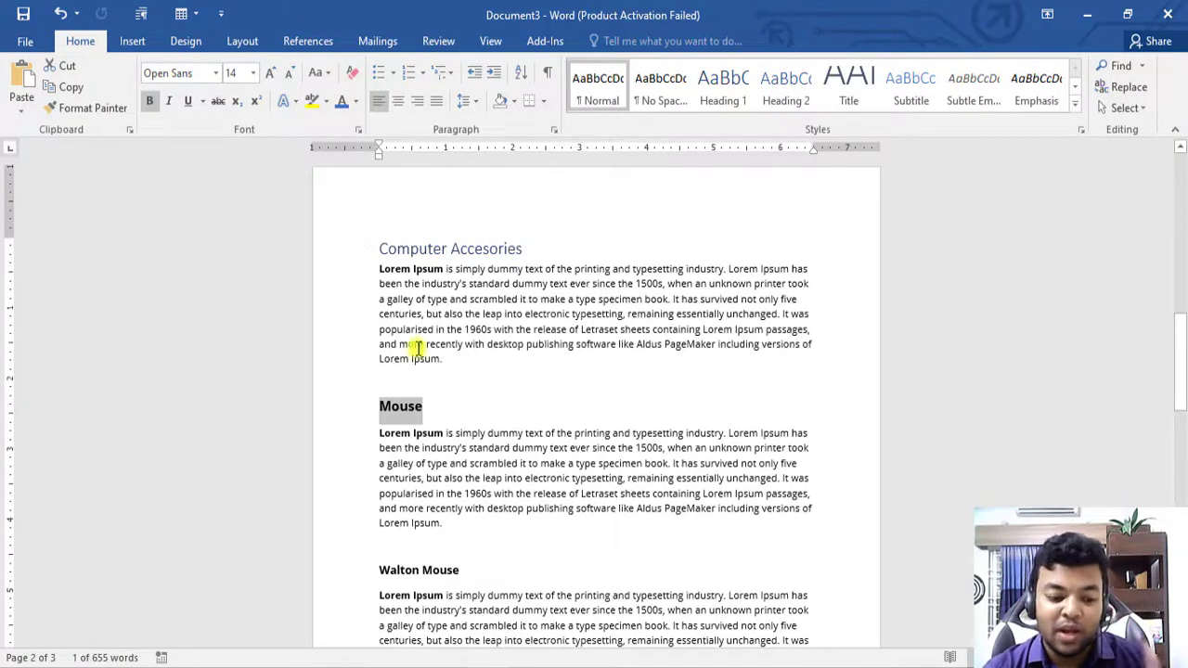
left_click(782, 98)
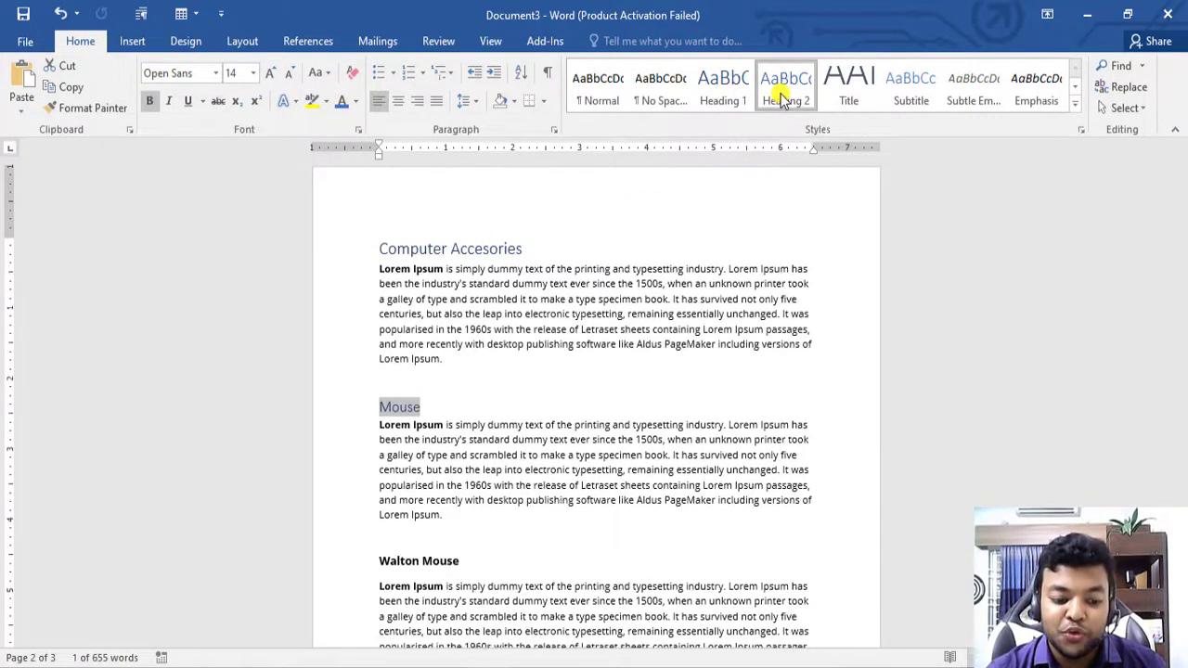
Apply the Heading 3 style to the "Walton Mouse" heading.
scroll(472, 414, "down", 2)
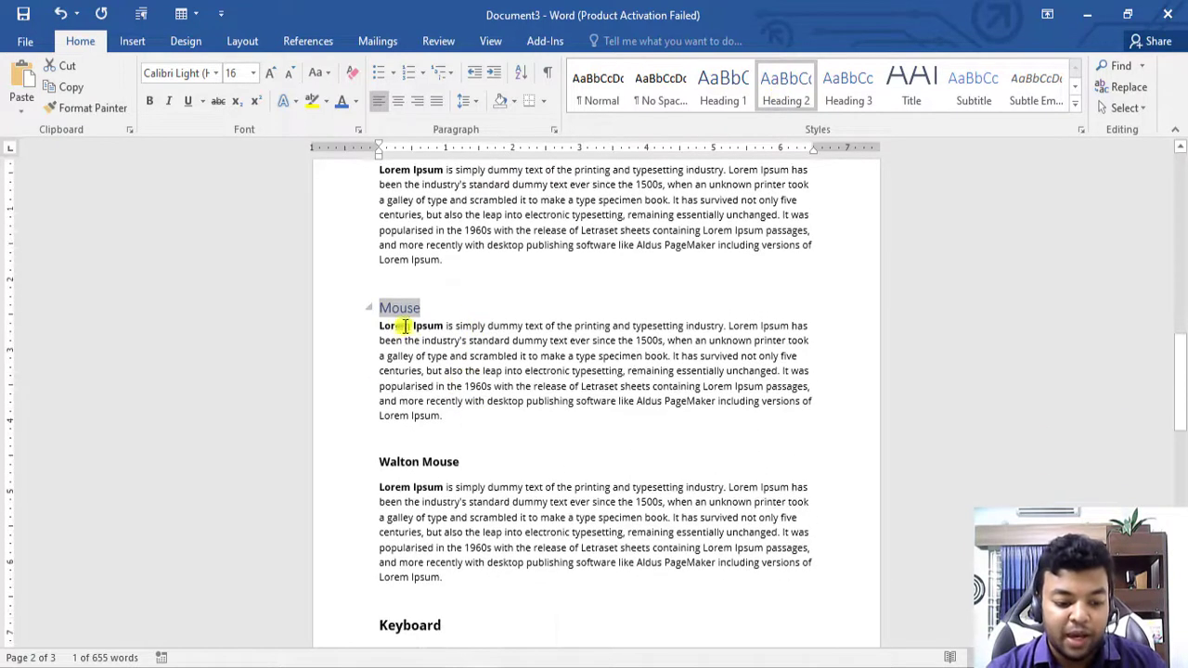
left_click_drag(468, 461, 377, 463)
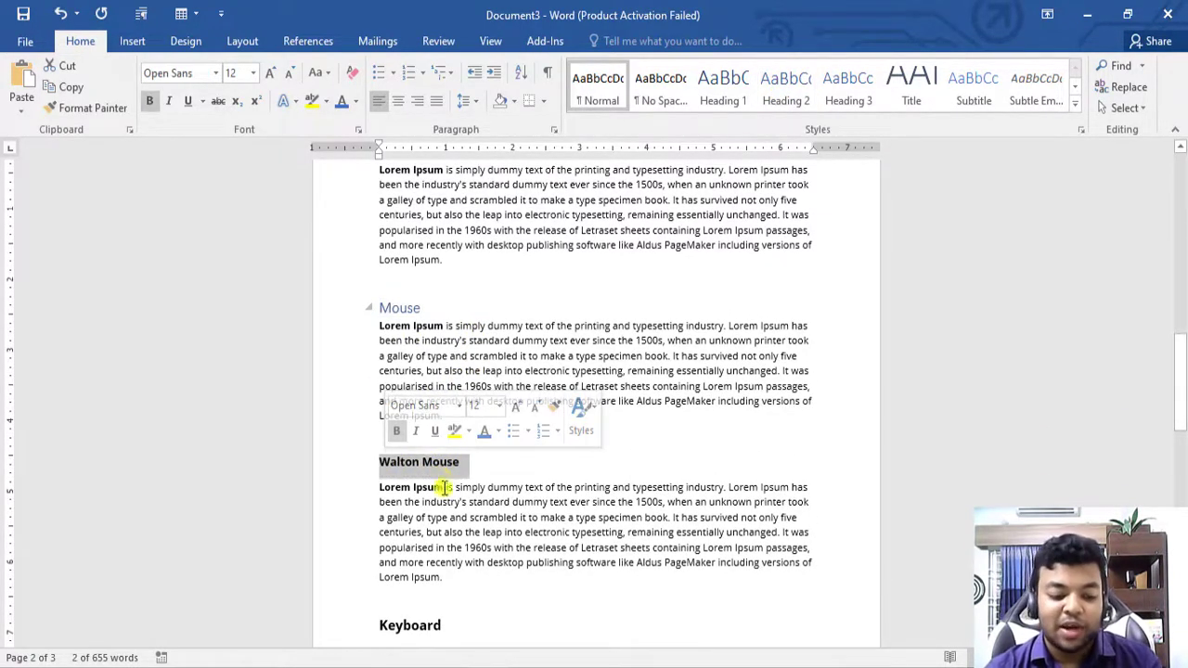
left_click(849, 90)
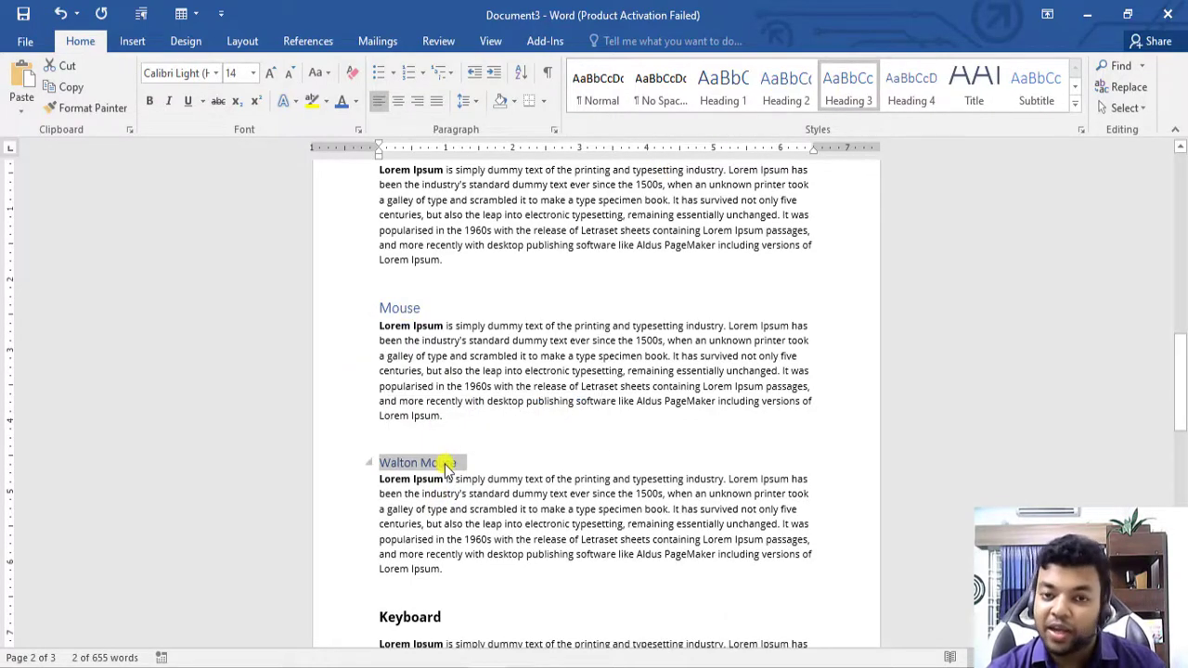
Apply the Heading 2 style to the "Keyboard" and "Webcam" headings.
scroll(422, 390, "down", 4)
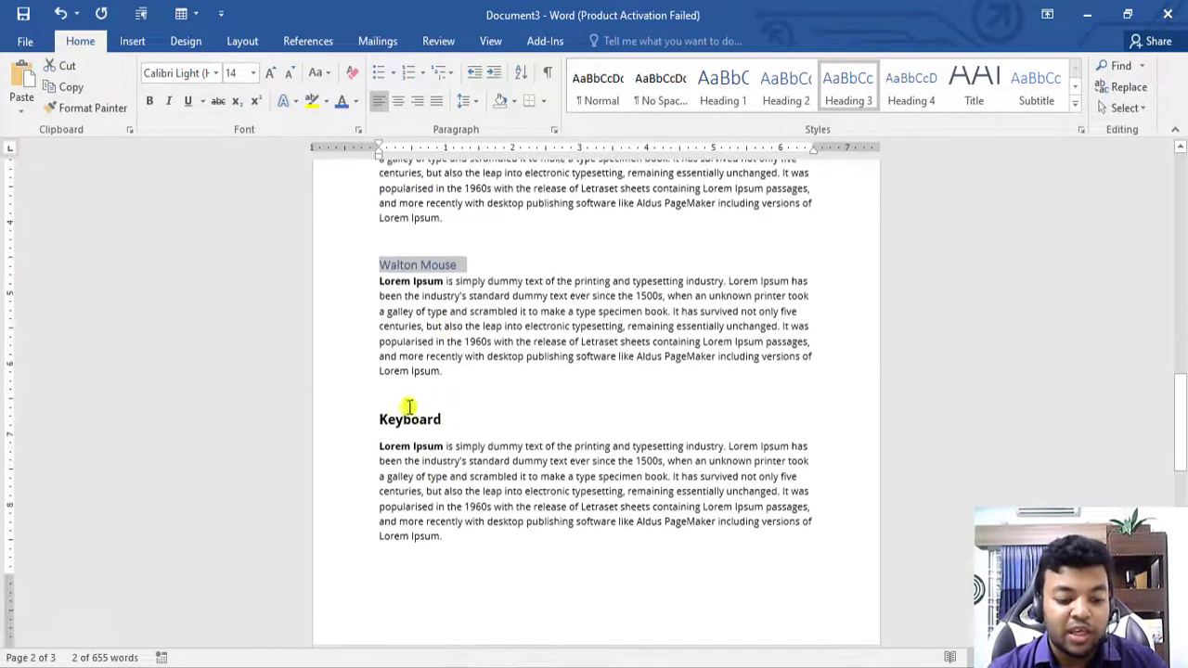
scroll(417, 353, "up", 2)
scroll(436, 297, "up", 1)
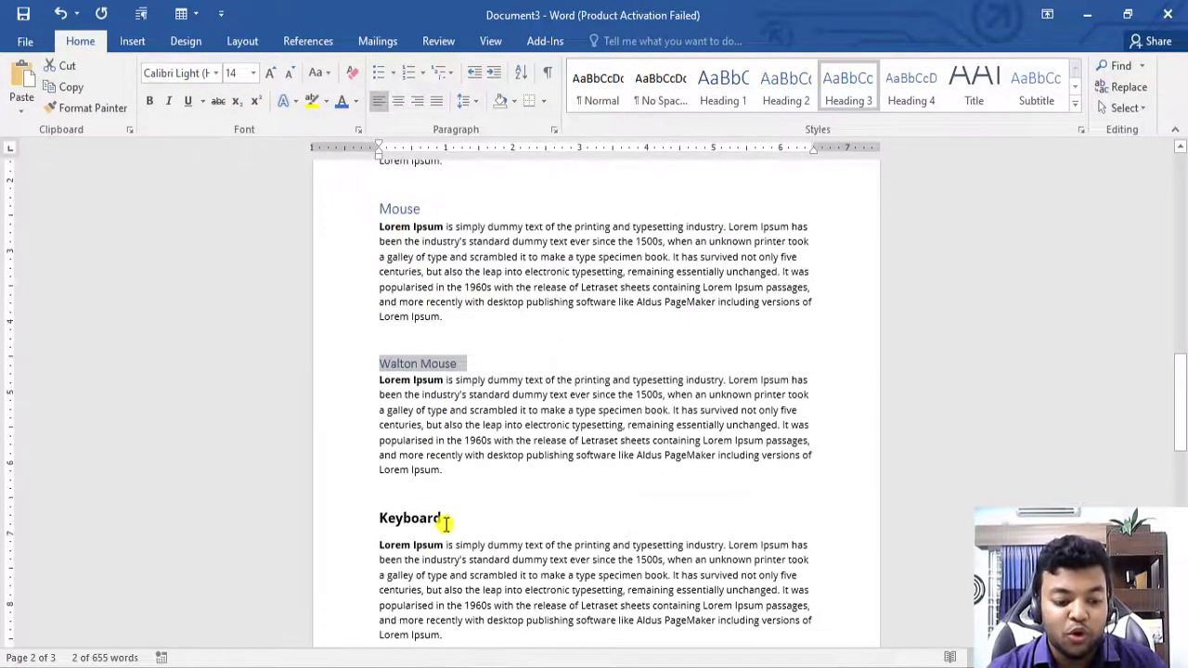
left_click_drag(446, 524, 380, 517)
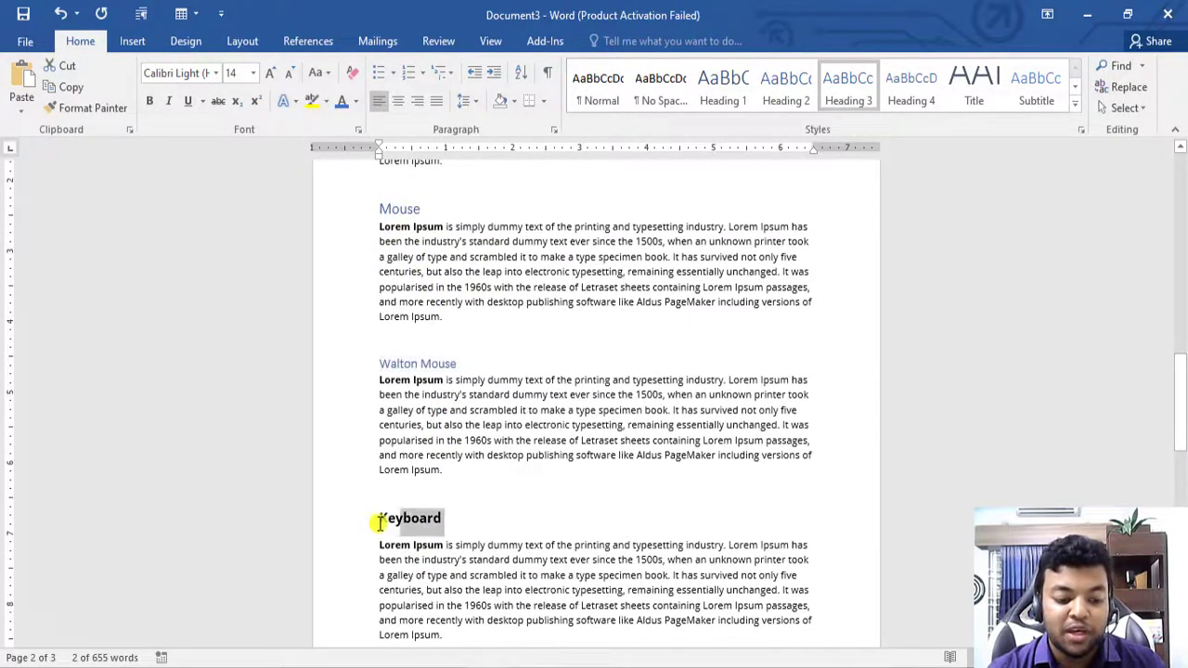
left_click(799, 90)
scroll(512, 464, "down", 6)
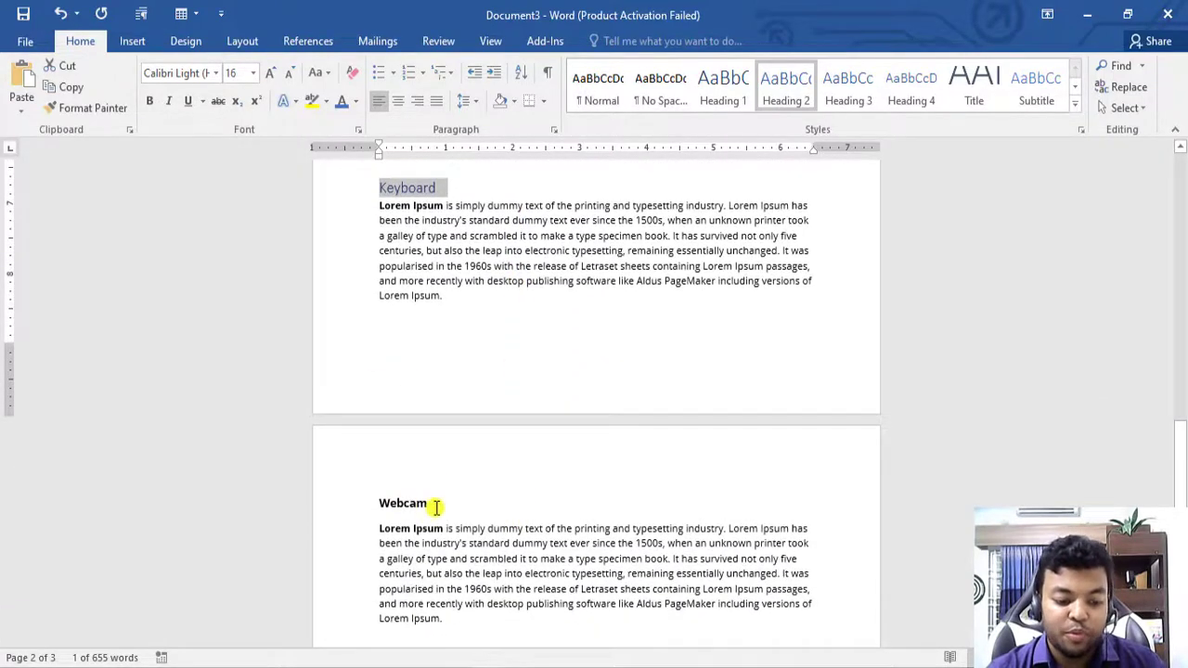
left_click_drag(435, 507, 379, 504)
left_click(785, 87)
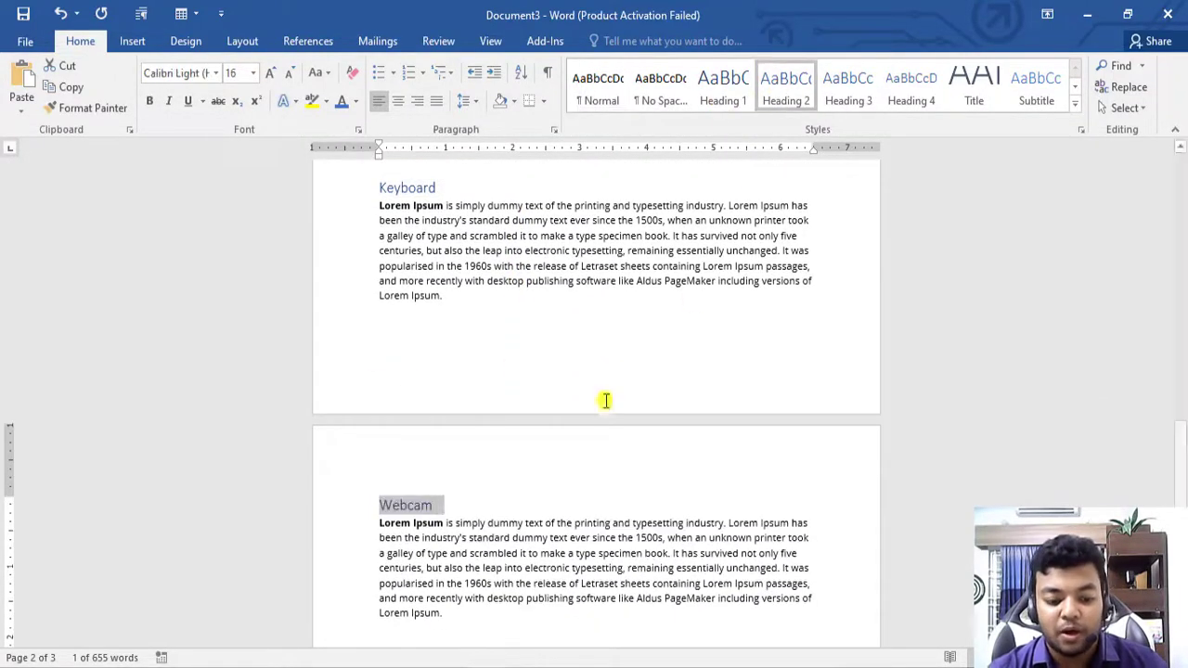
Add the line "Walton Webcam" below the Webcam paragraph, leaving a blank line between them.
scroll(489, 523, "down", 2)
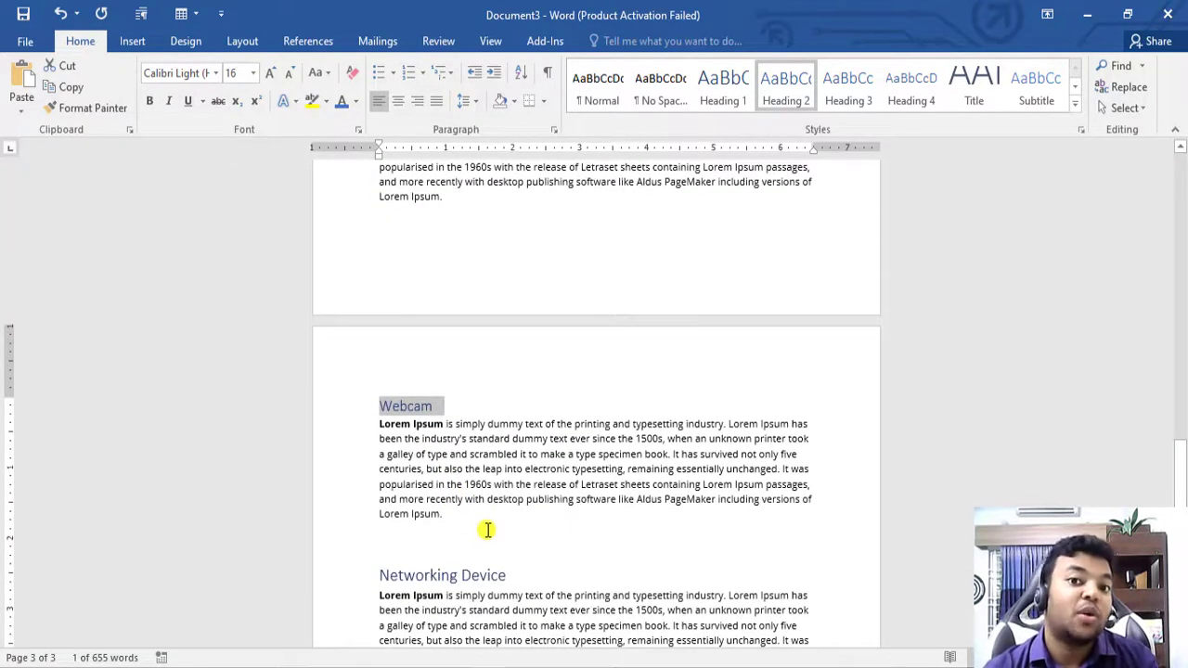
left_click(468, 517)
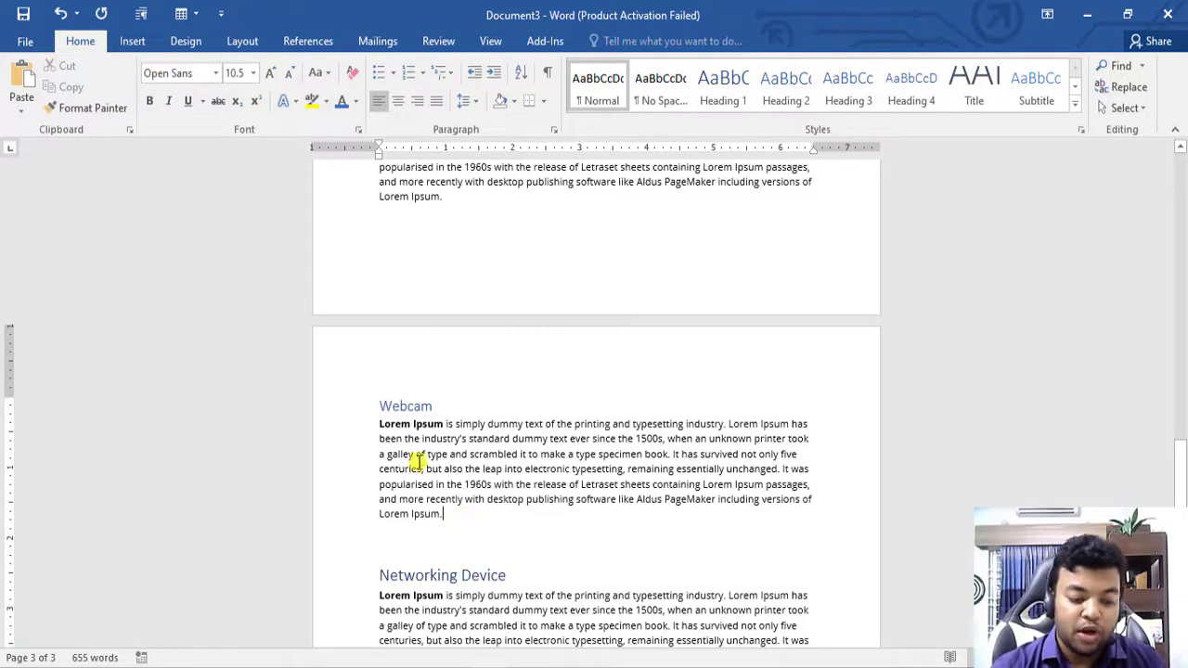
left_click_drag(432, 407, 380, 406)
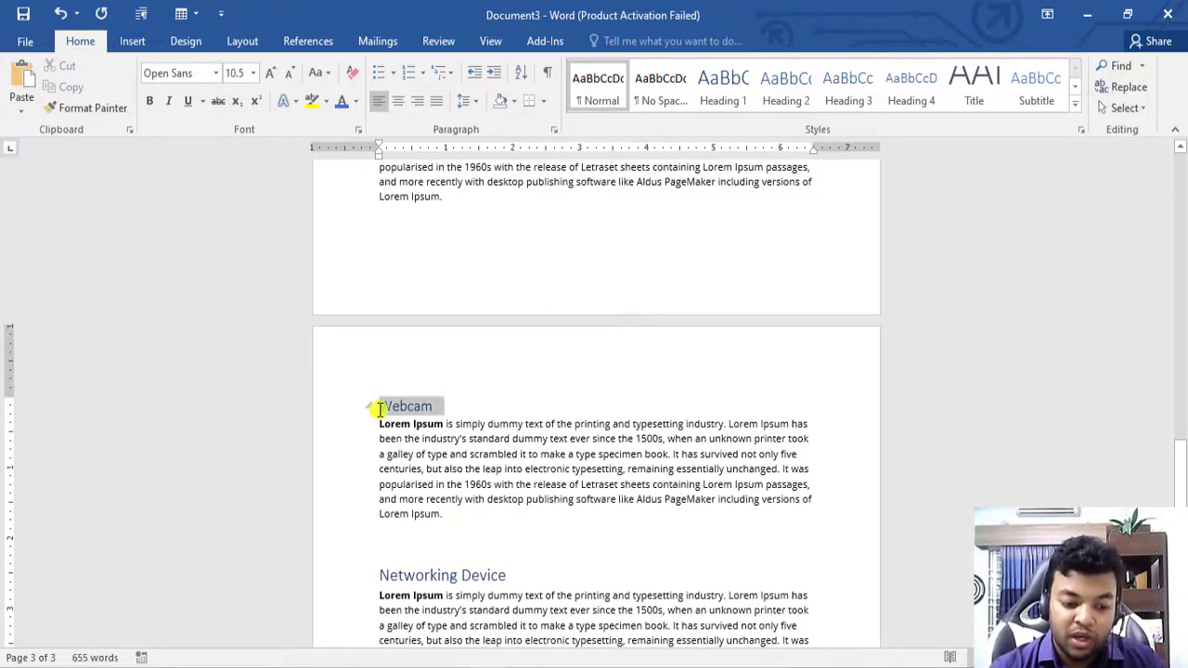
left_click(468, 517)
key("Return")
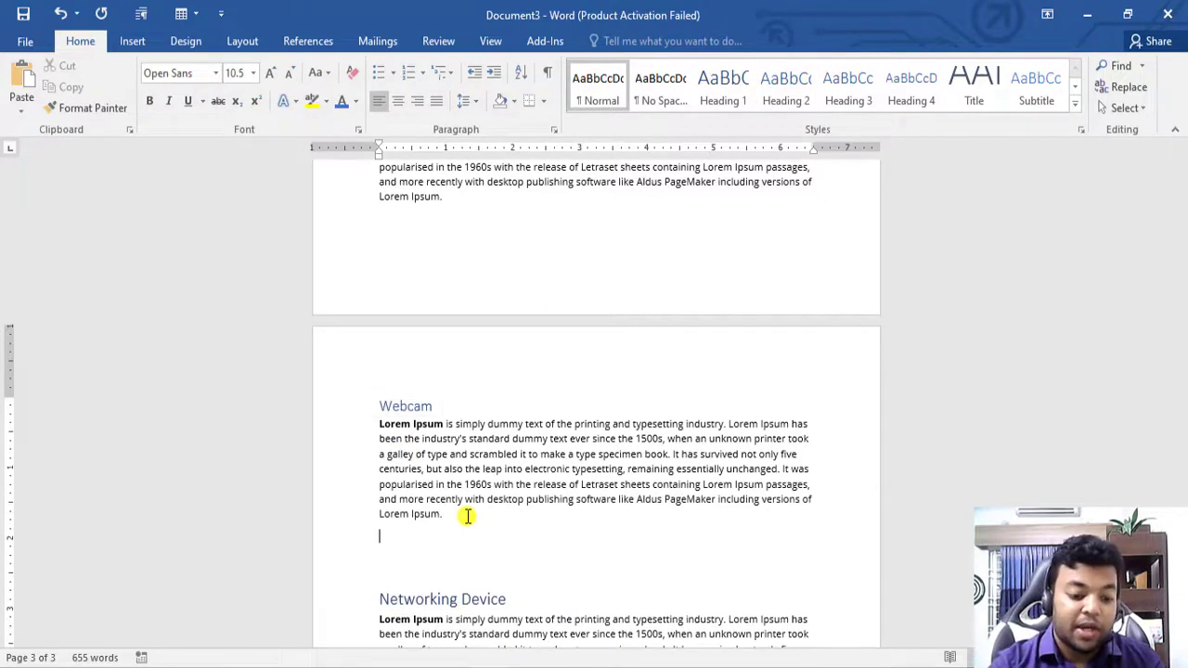
key("Return")
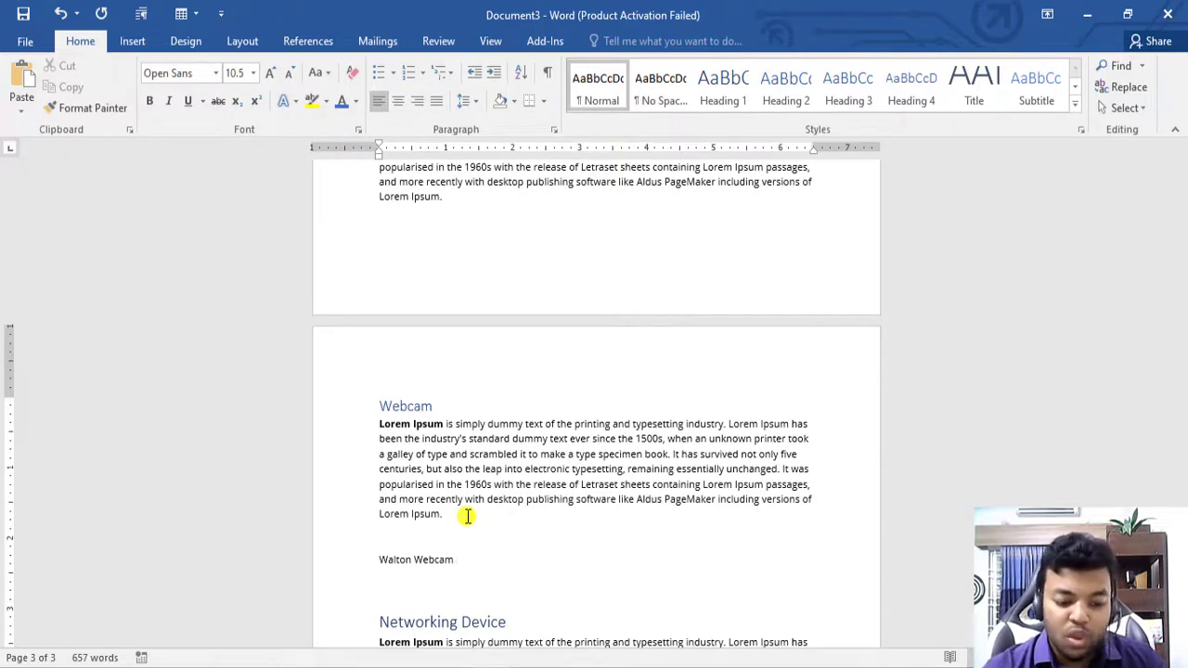
Make the "Walton Webcam" line bold and enlarge its font size to 12.
left_click_drag(491, 563, 380, 560)
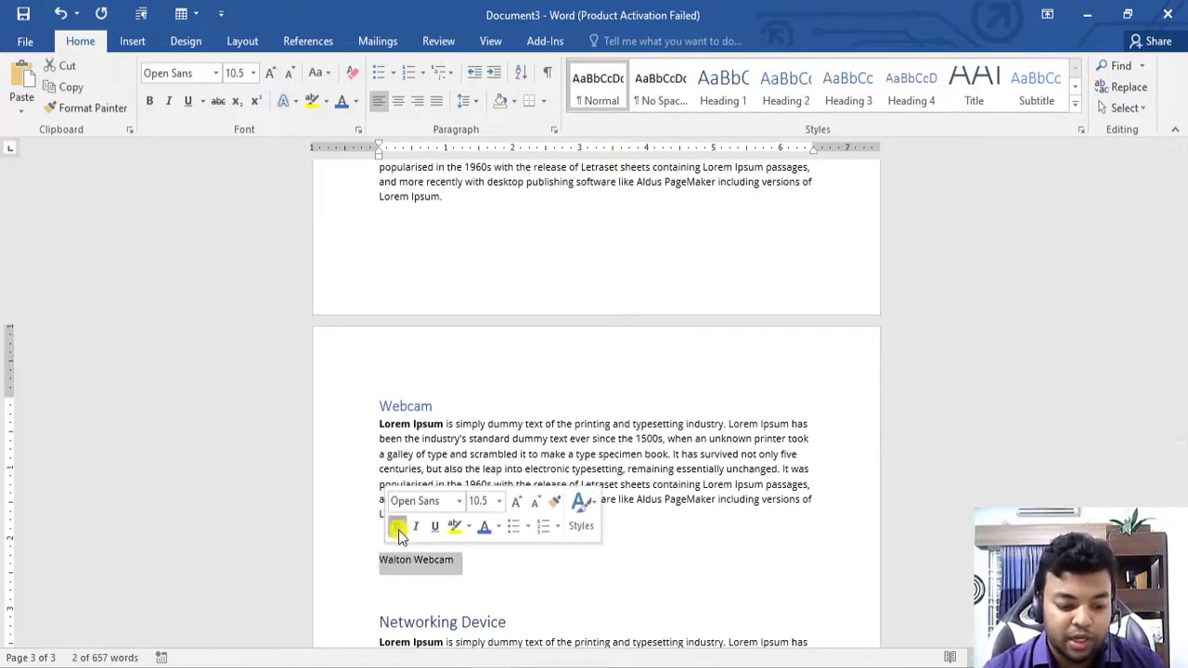
left_click(399, 531)
left_click(517, 501)
left_click(518, 502)
Insert the Lorem Ipsum sample paragraph on a new line below "Walton Webcam".
left_click(491, 562)
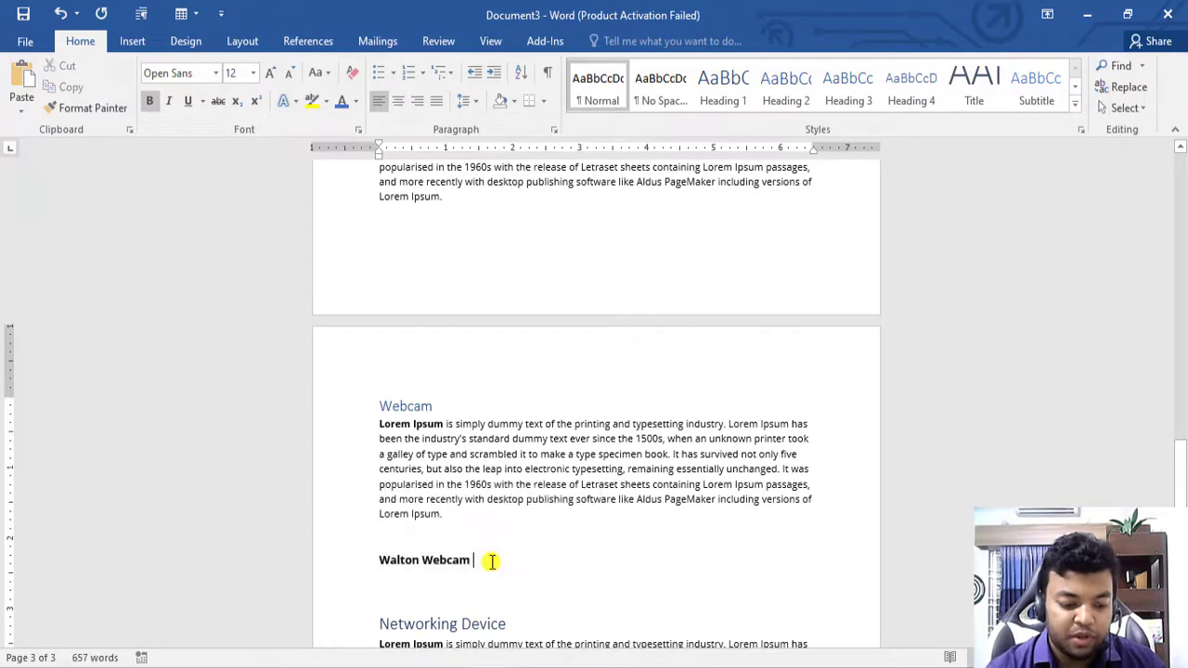
key("Return")
type("Lorem Ipsum is simply dummy text of the printing and typesetting industry. Lorem Ipsum has been the industry's standard dummy text ever since the 1500s, when an unknown printer took a galley of type and scrambled it to make a type specimen book. It has survived not only five centuries, but also the leap into electronic typesetting, remaining essentially unchanged. It was popularised in the 1960s with the release of Letraset sheets containing Lorem Ipsum passages, and more recently with desktop publishing software like Aldus PageMaker including versions of Lorem Ipsum.")
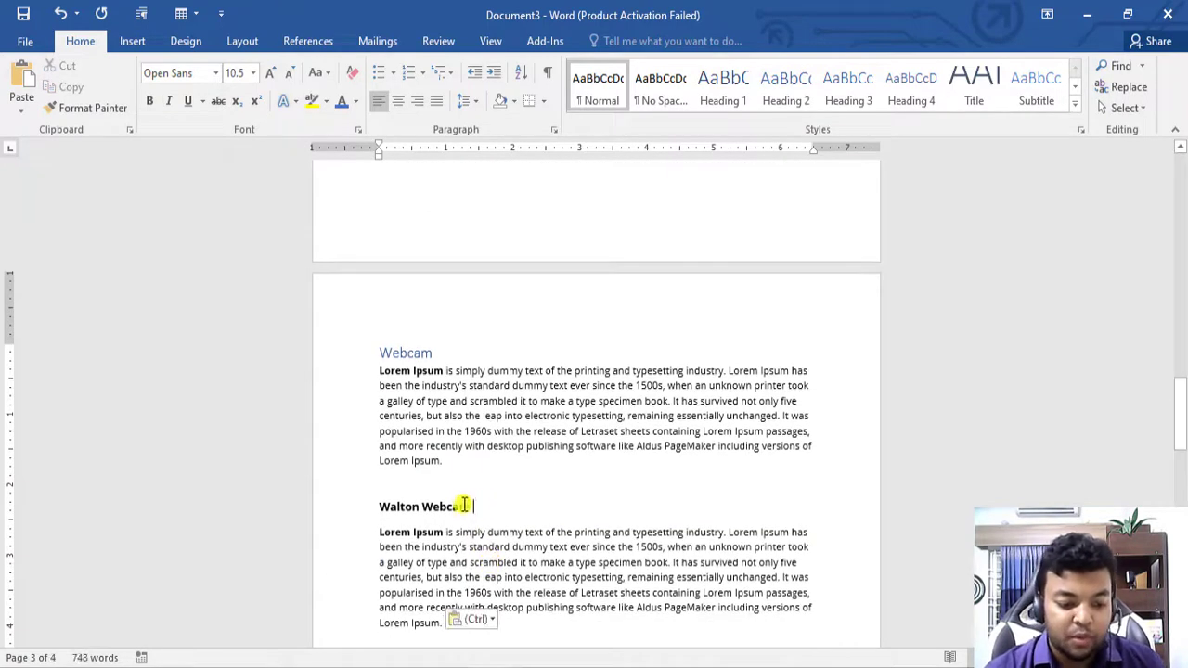
Apply the Heading 3 style to the "Walton Webcam" heading.
left_click_drag(470, 507, 376, 507)
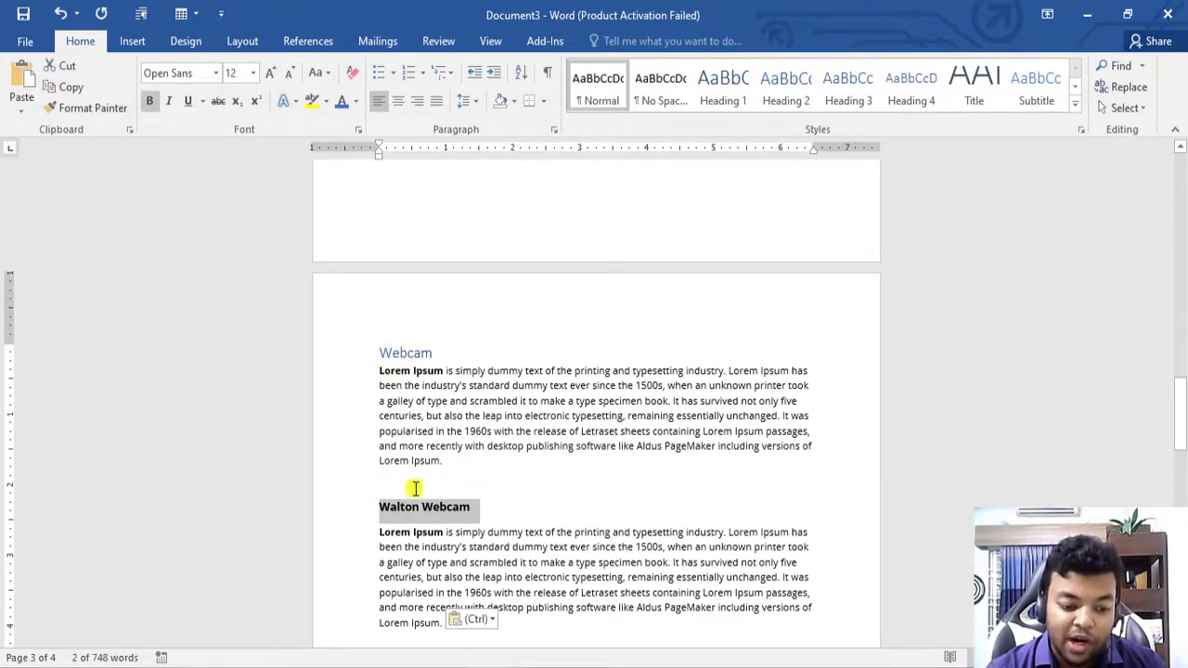
left_click(843, 94)
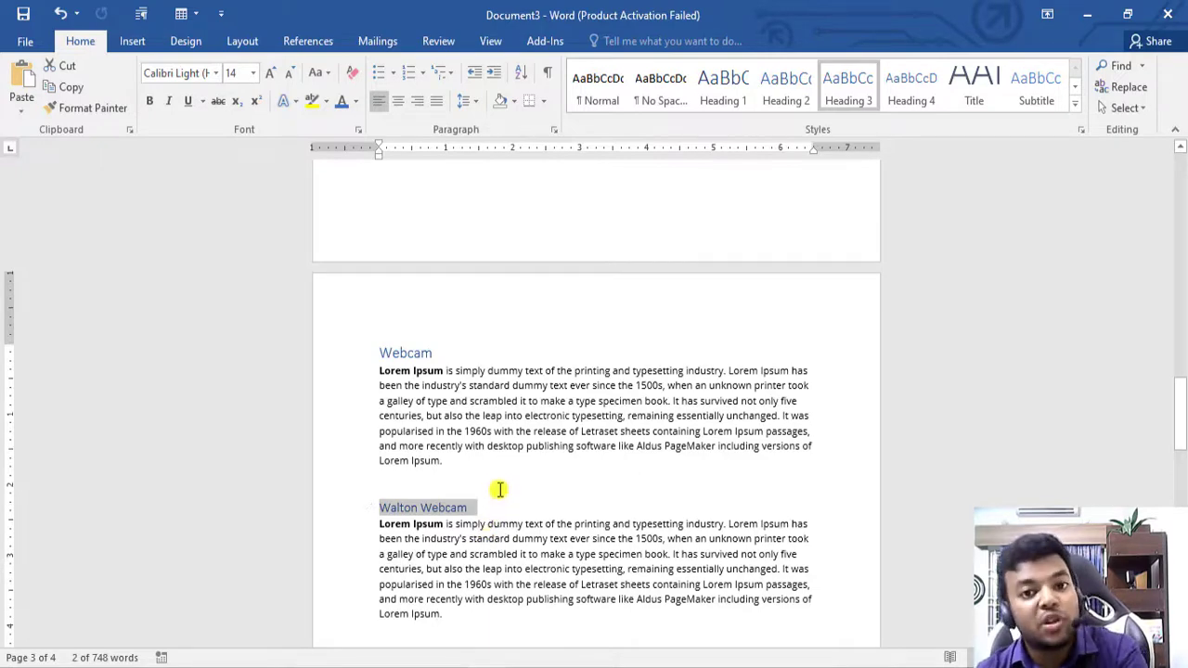
scroll(515, 519, "down", 3)
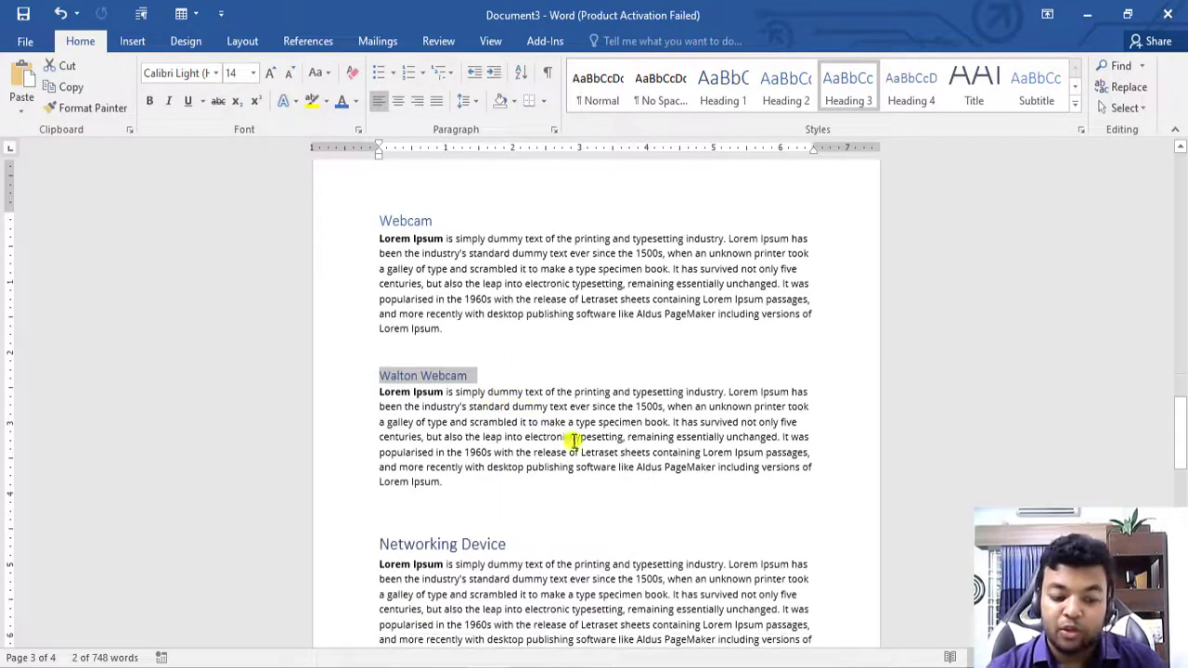
Update the entire table of contents on the Index page, including its headings and page numbers.
scroll(574, 441, "up", 20)
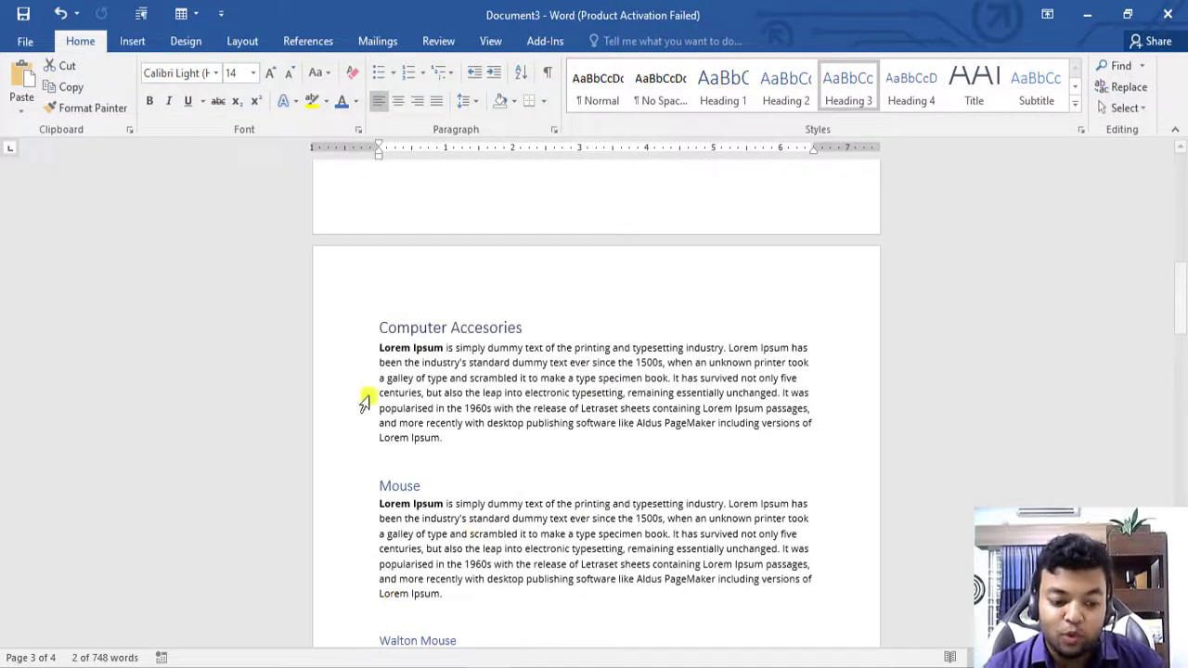
scroll(523, 448, "up", 18)
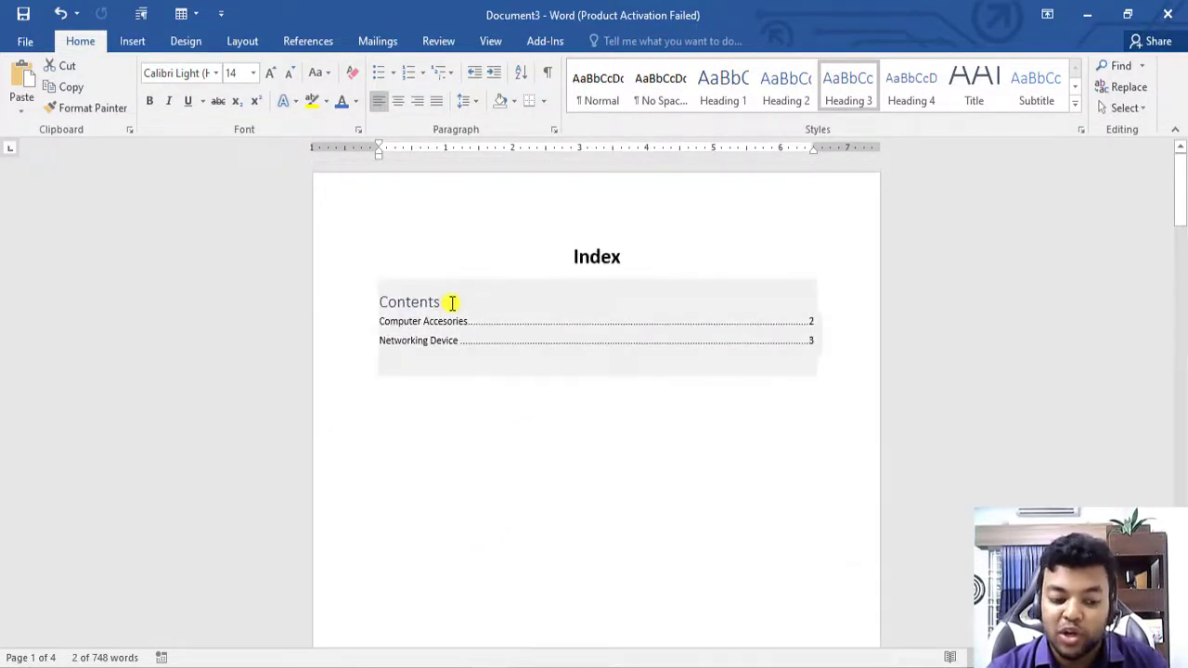
left_click(453, 302)
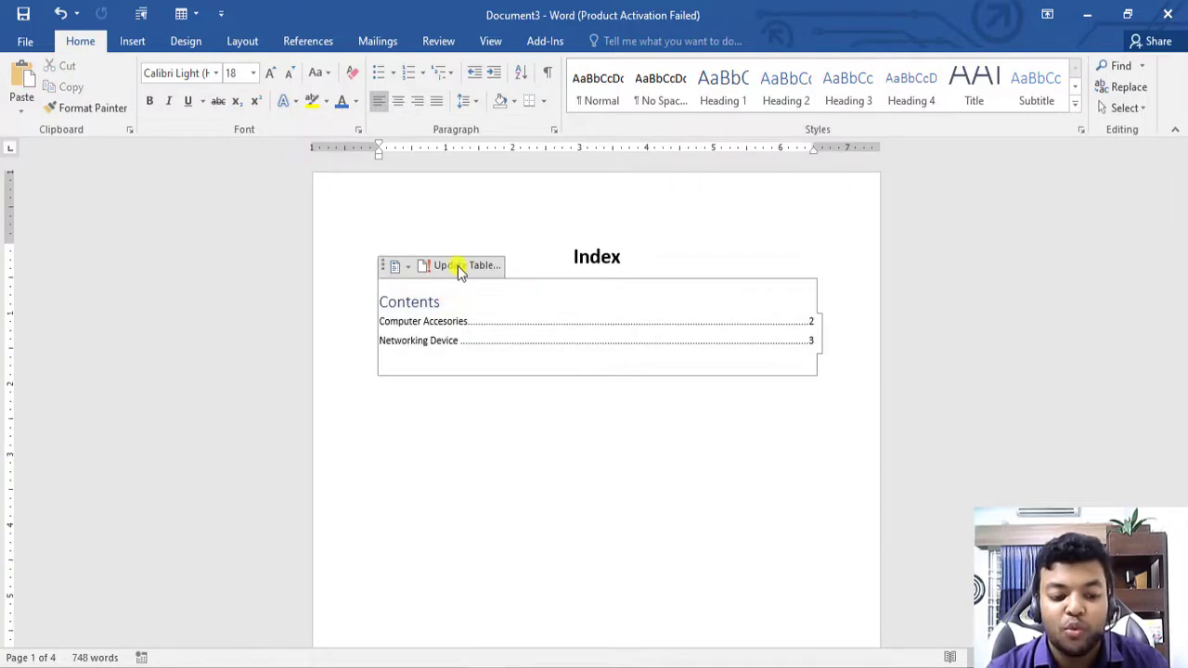
left_click(461, 263)
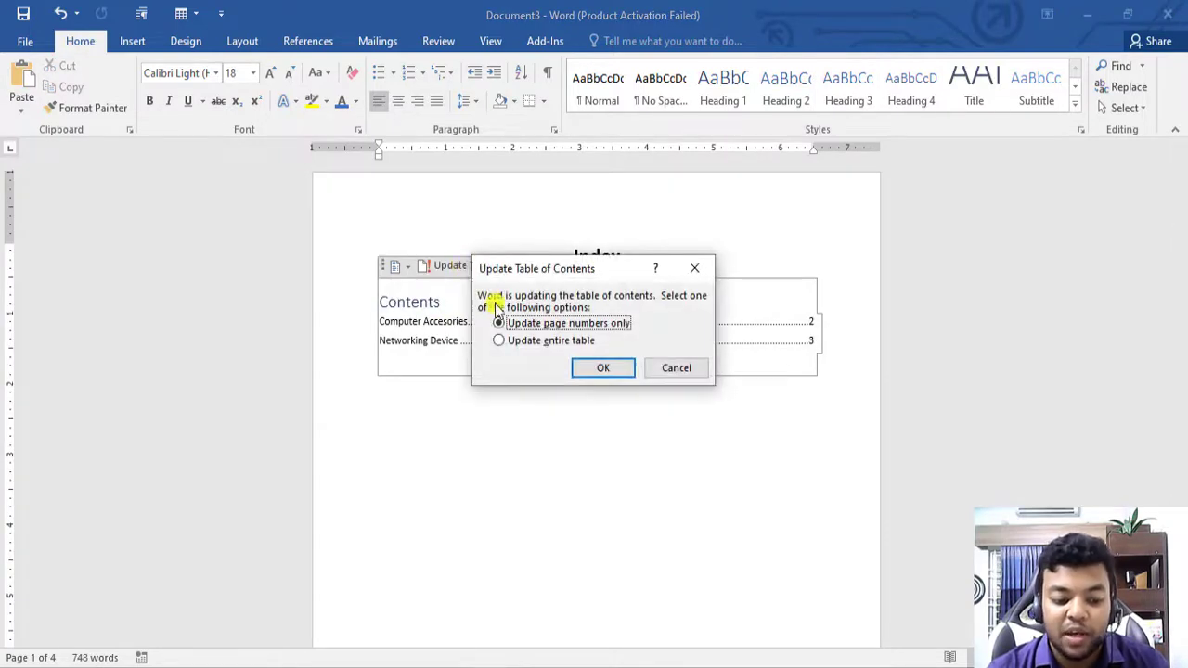
left_click(499, 342)
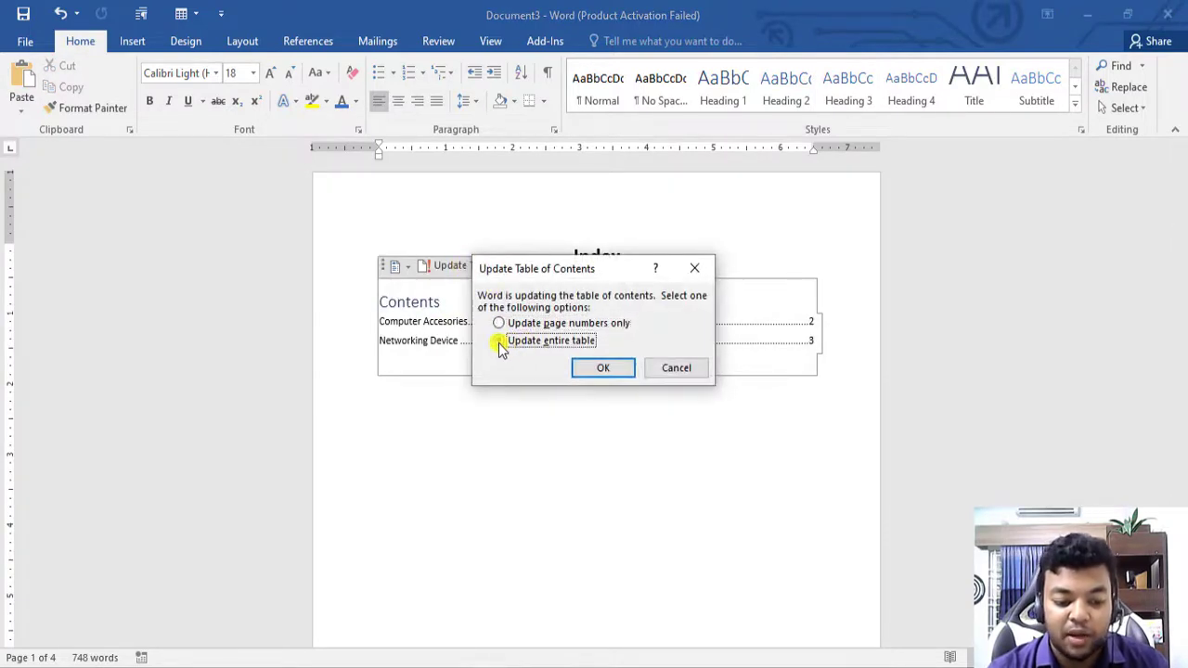
left_click(609, 371)
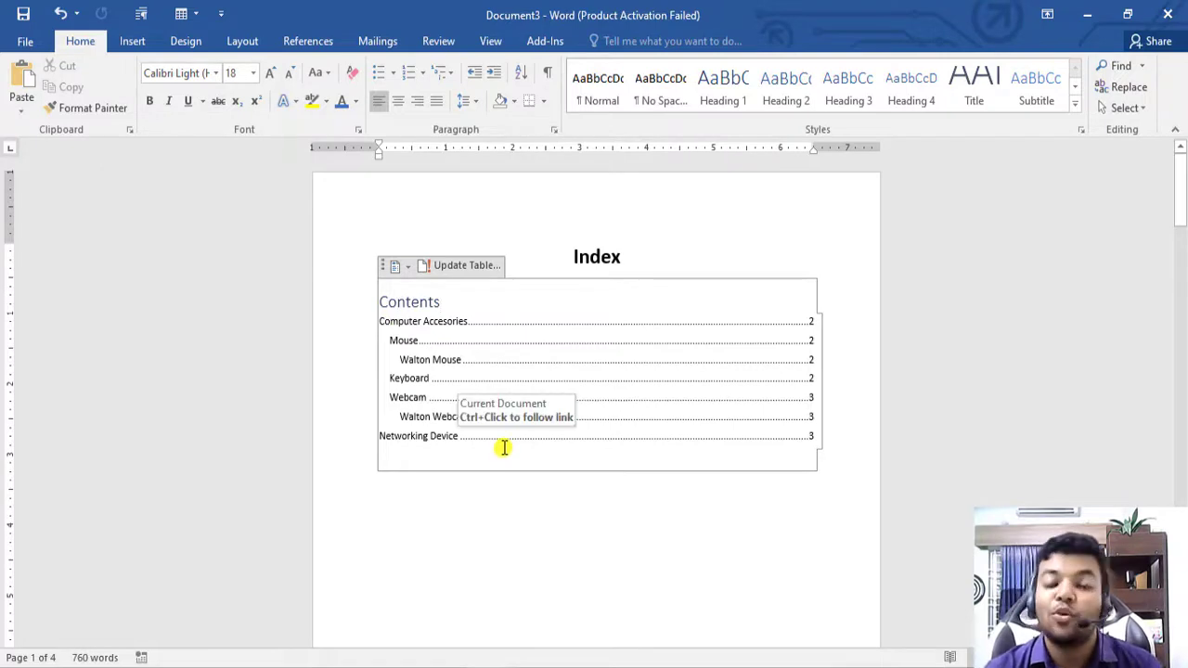
Apply the Heading 2 style to the "Router" heading in the Networking Device section.
left_click(416, 435)
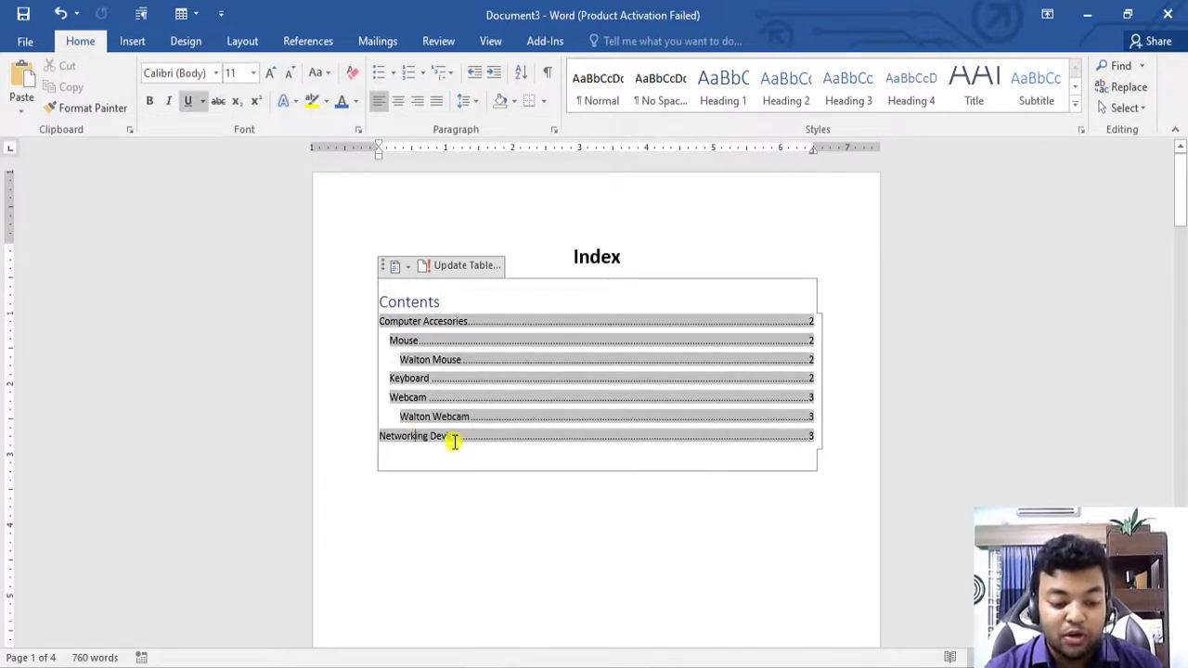
scroll(677, 461, "down", 2)
scroll(678, 460, "down", 15)
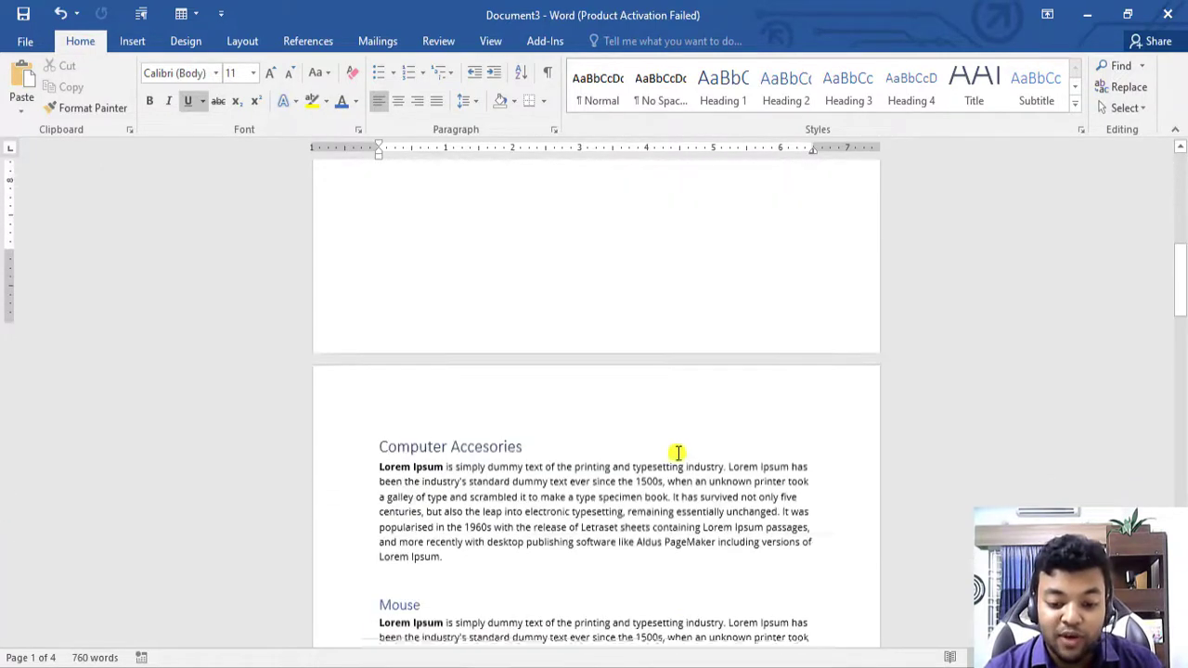
scroll(663, 445, "down", 14)
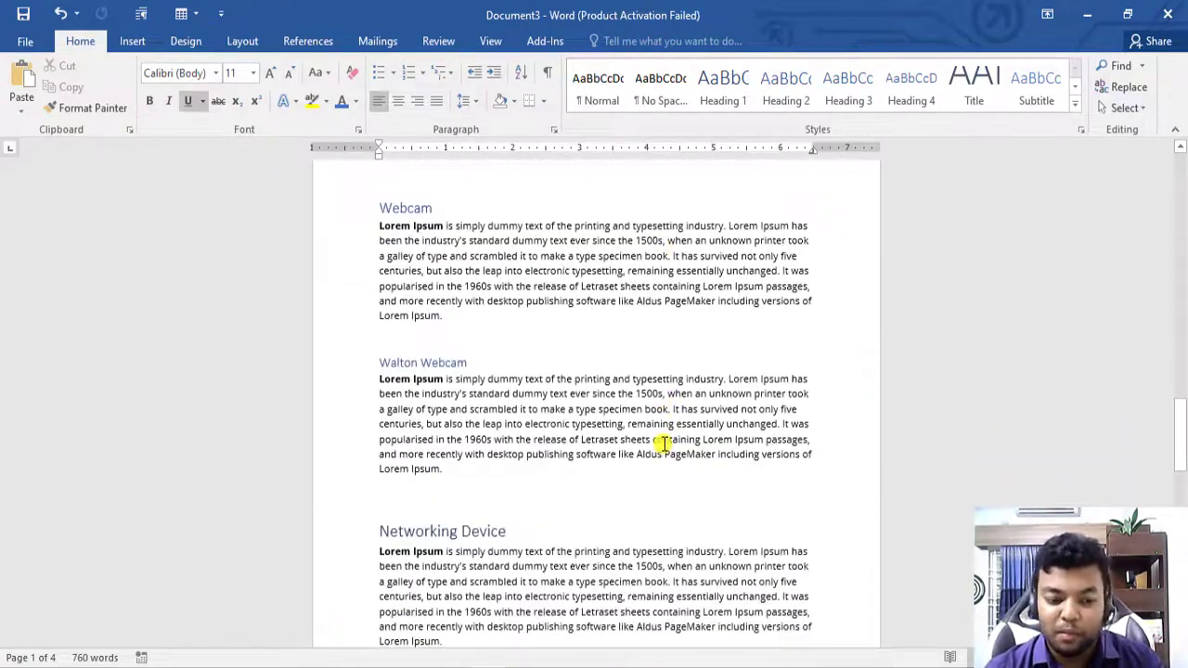
scroll(594, 435, "up", 2)
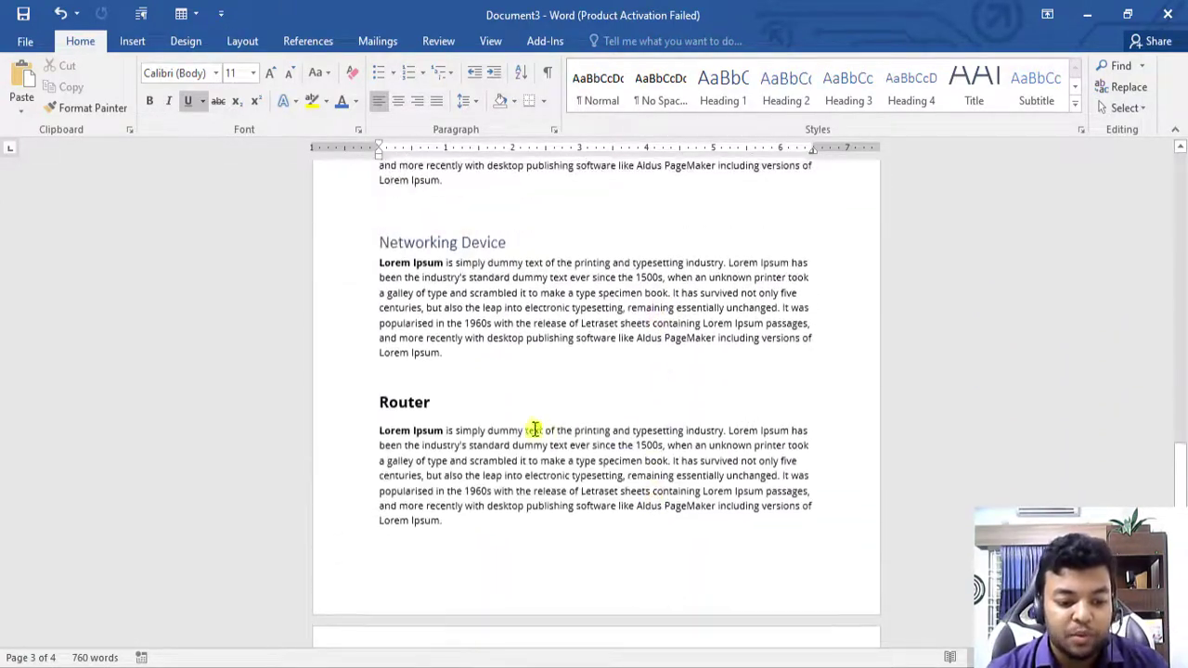
left_click(459, 389)
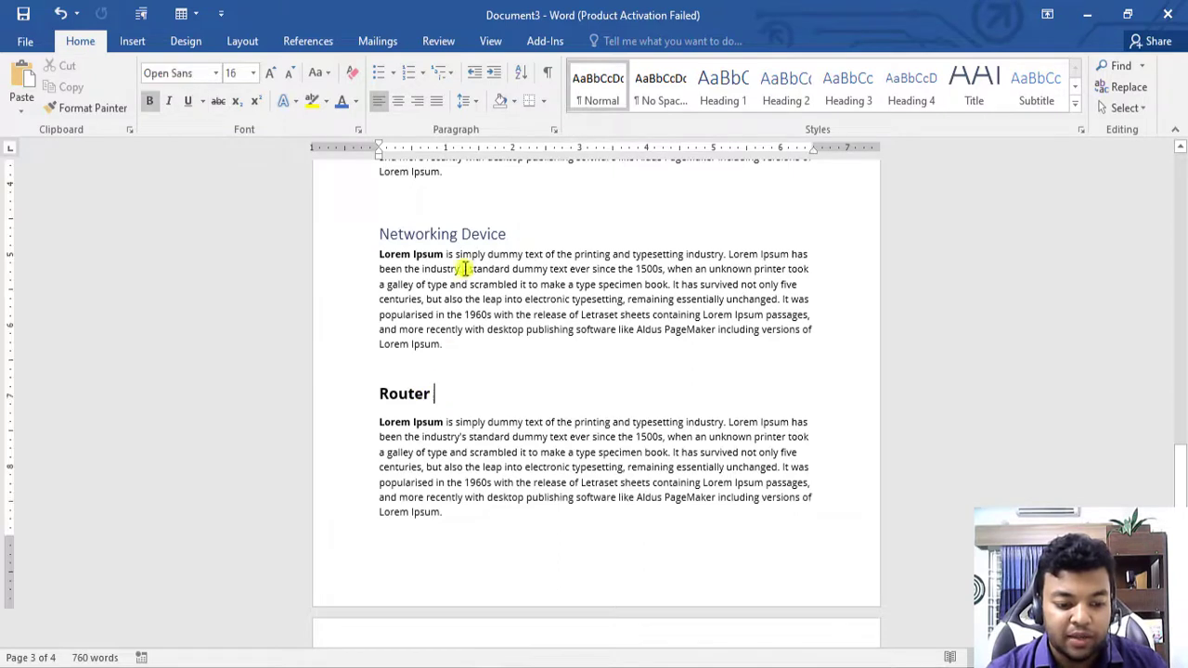
left_click(450, 237)
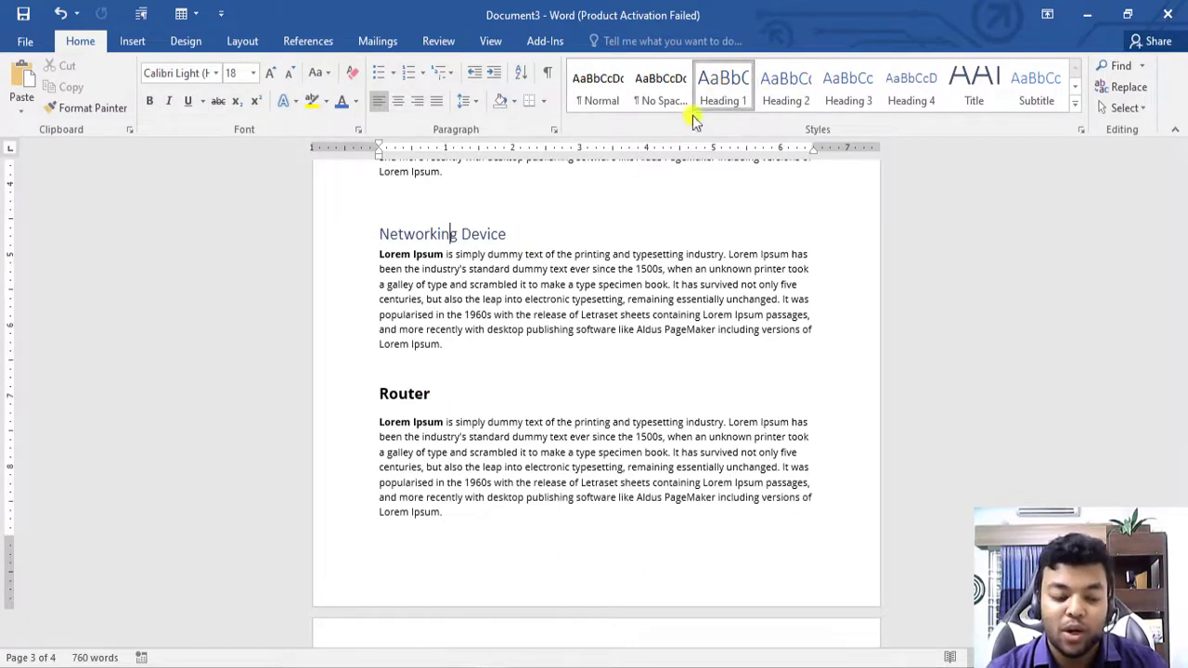
left_click_drag(429, 398, 380, 395)
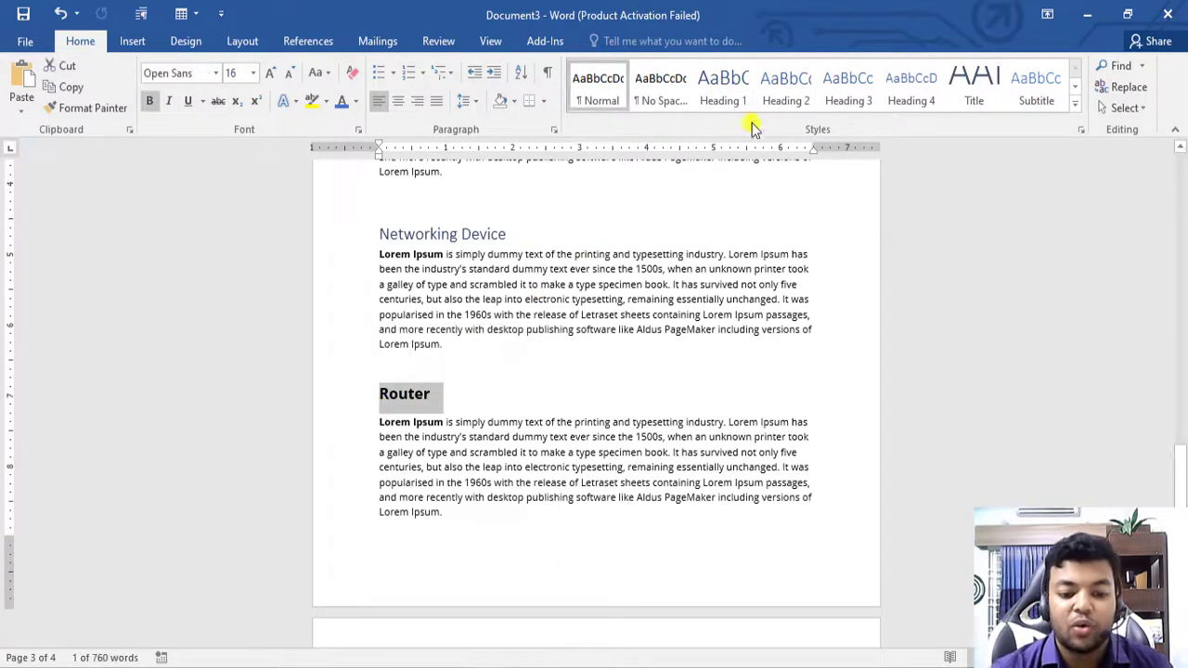
left_click(786, 88)
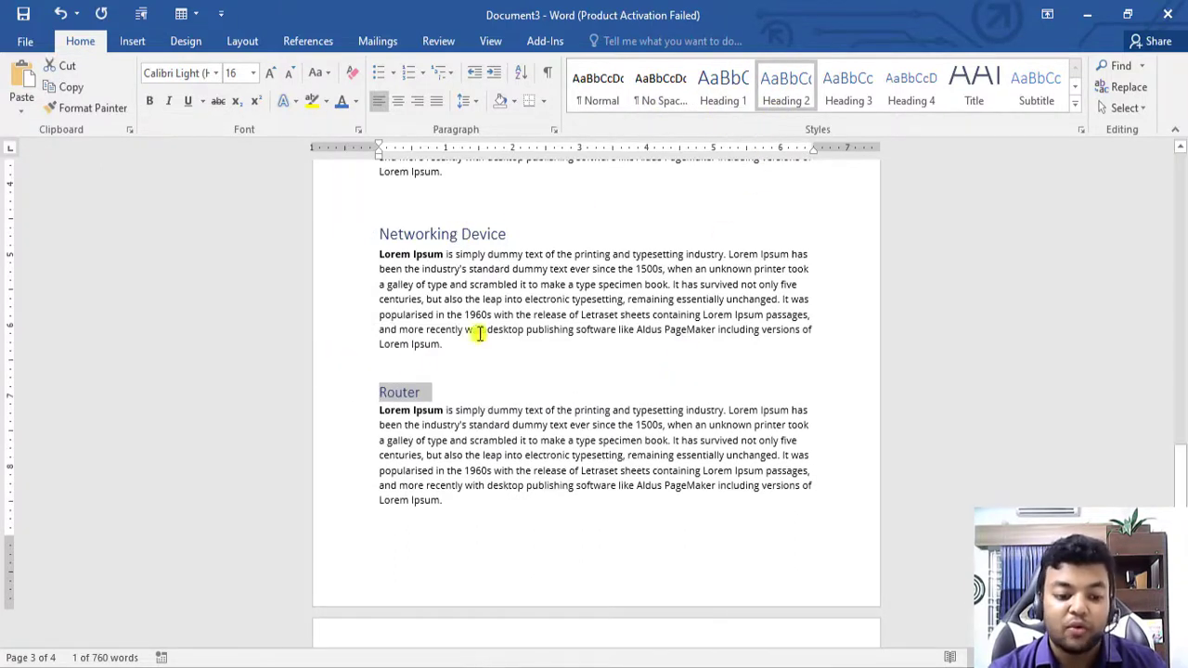
Update the entire table of contents on the Index page to include the Router heading.
scroll(417, 411, "down", 5)
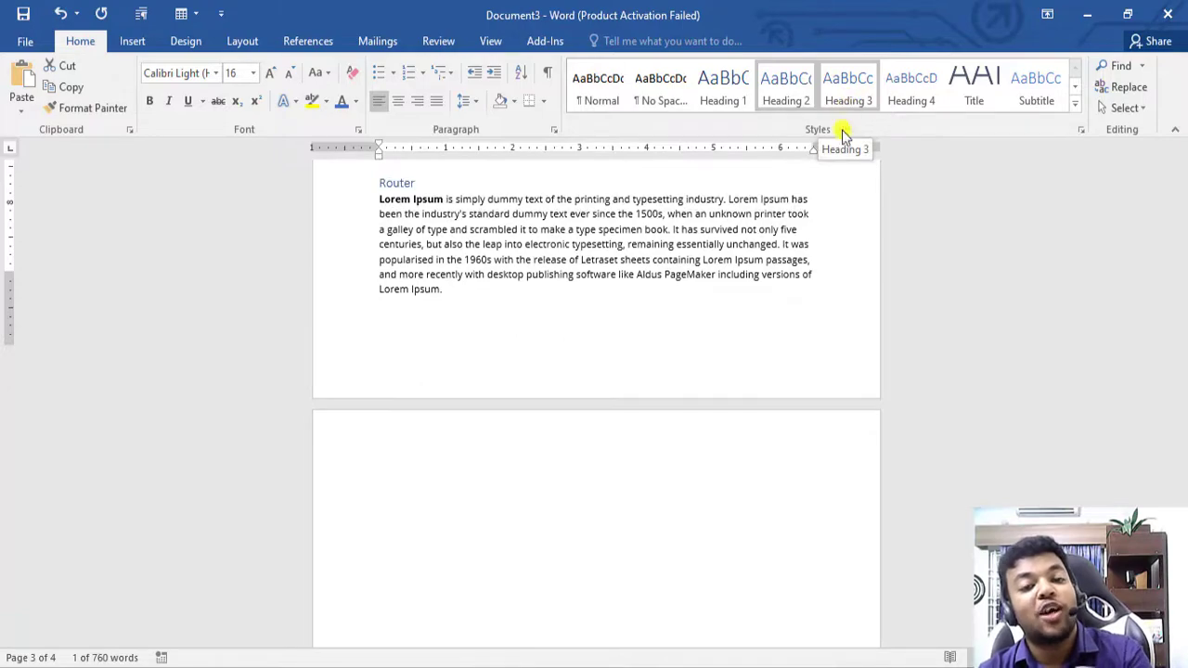
scroll(637, 296, "up", 15)
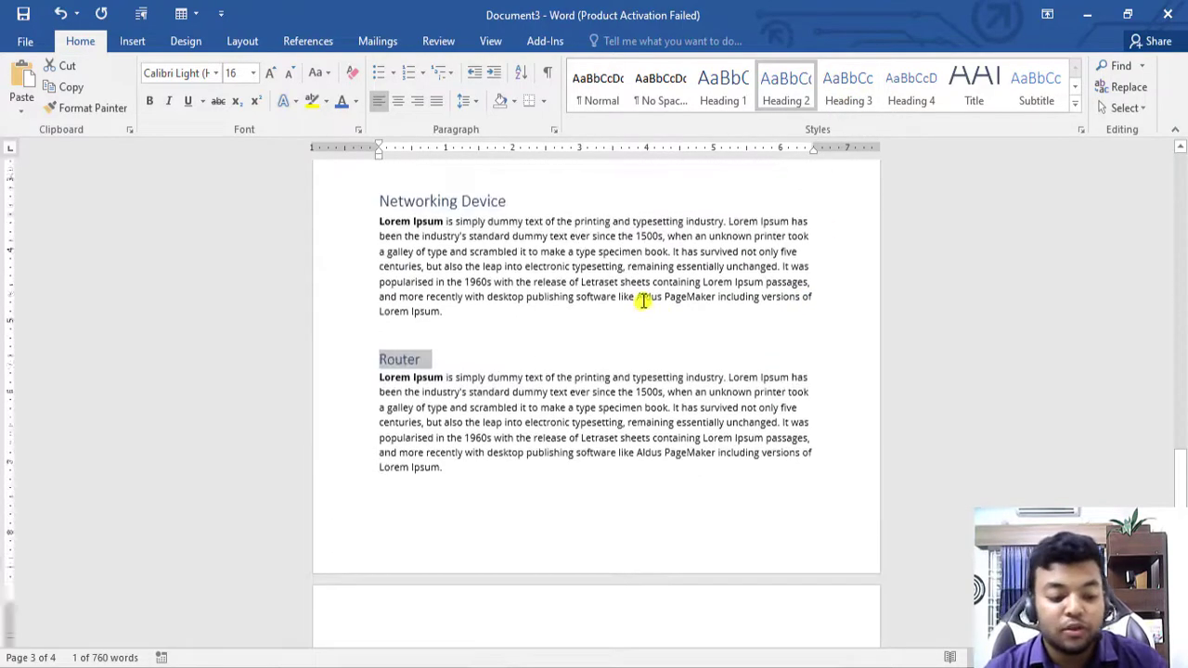
scroll(634, 291, "up", 10)
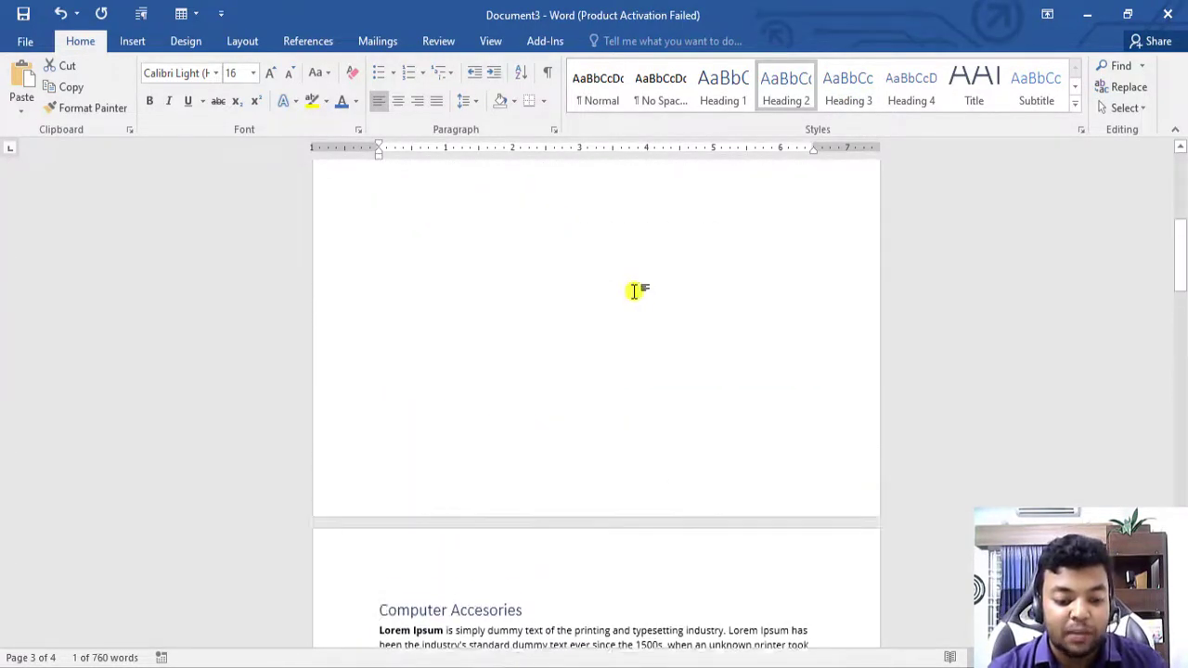
left_click(446, 301)
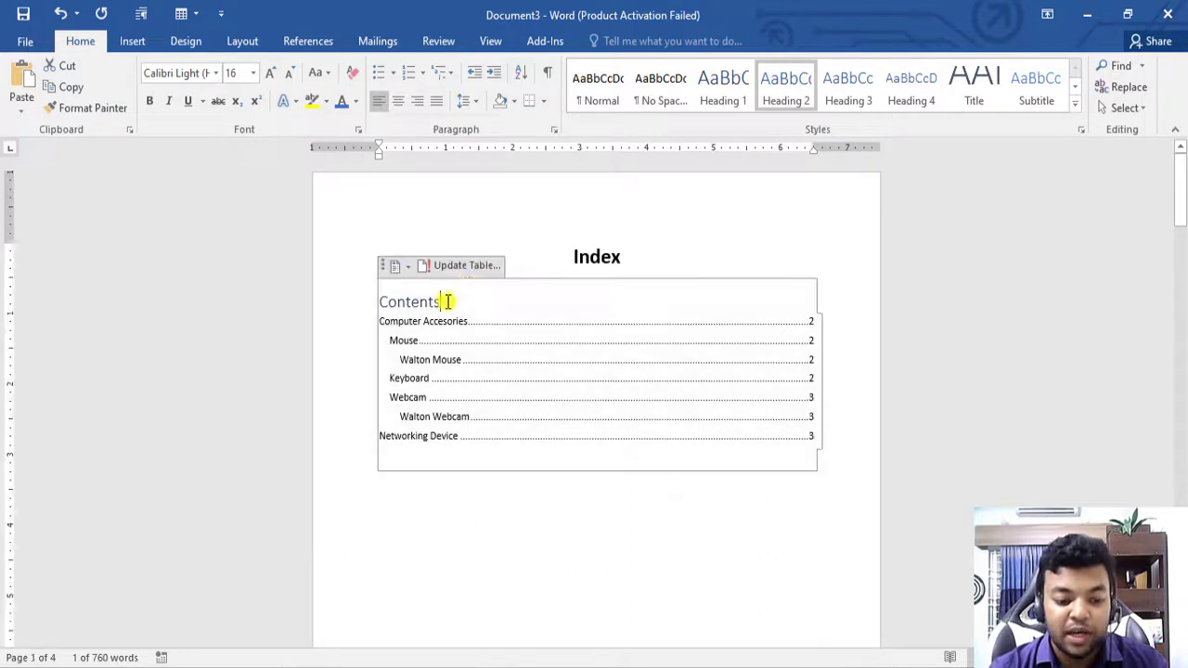
left_click(469, 266)
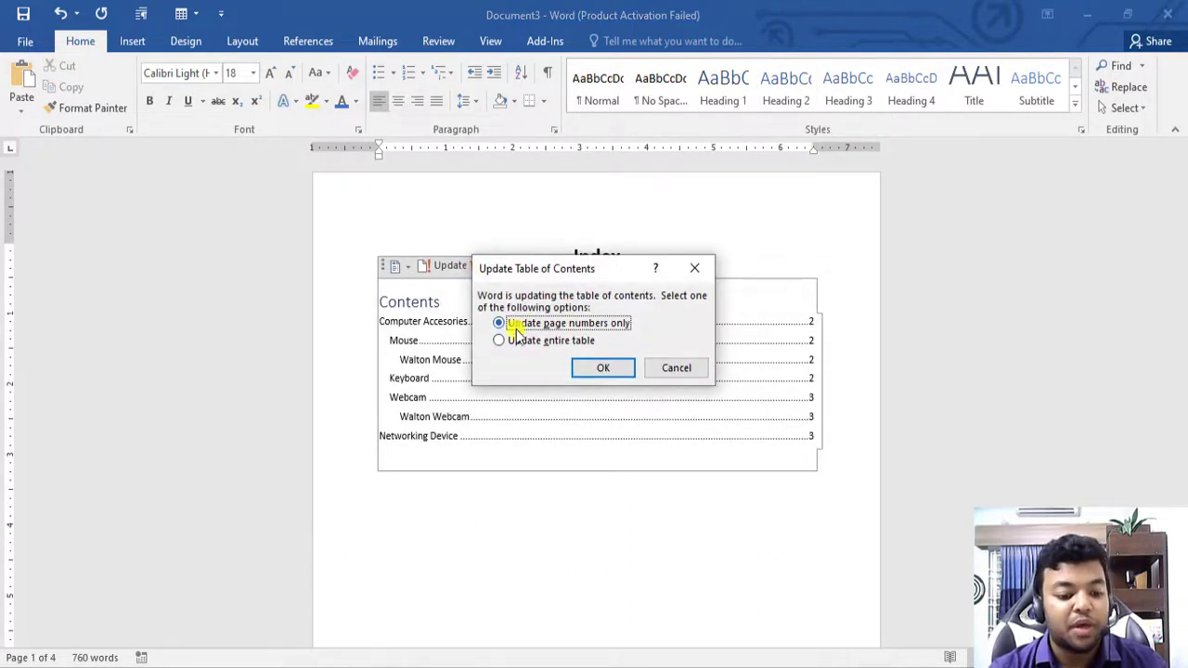
left_click(516, 340)
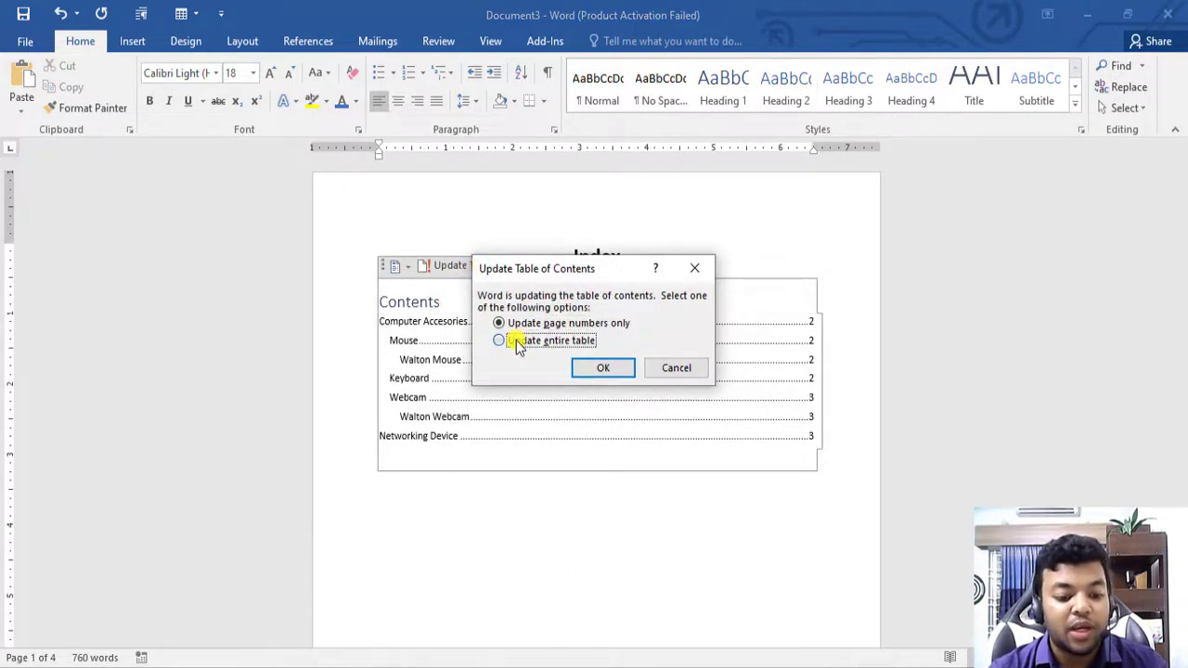
left_click(604, 369)
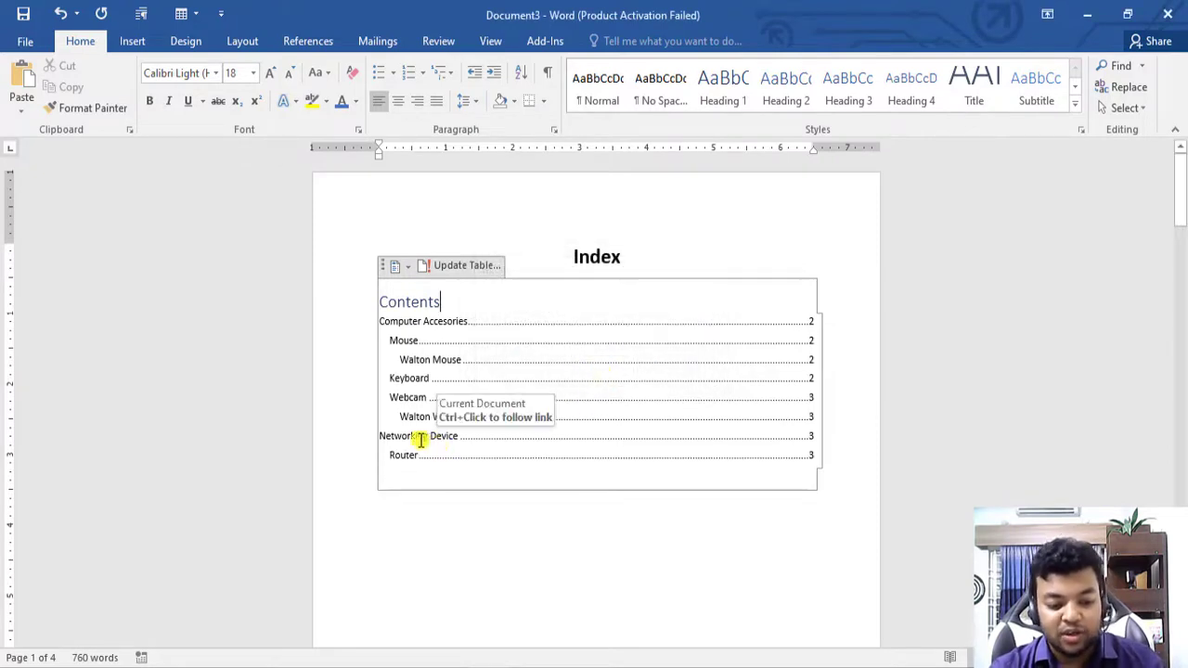
left_click(827, 490)
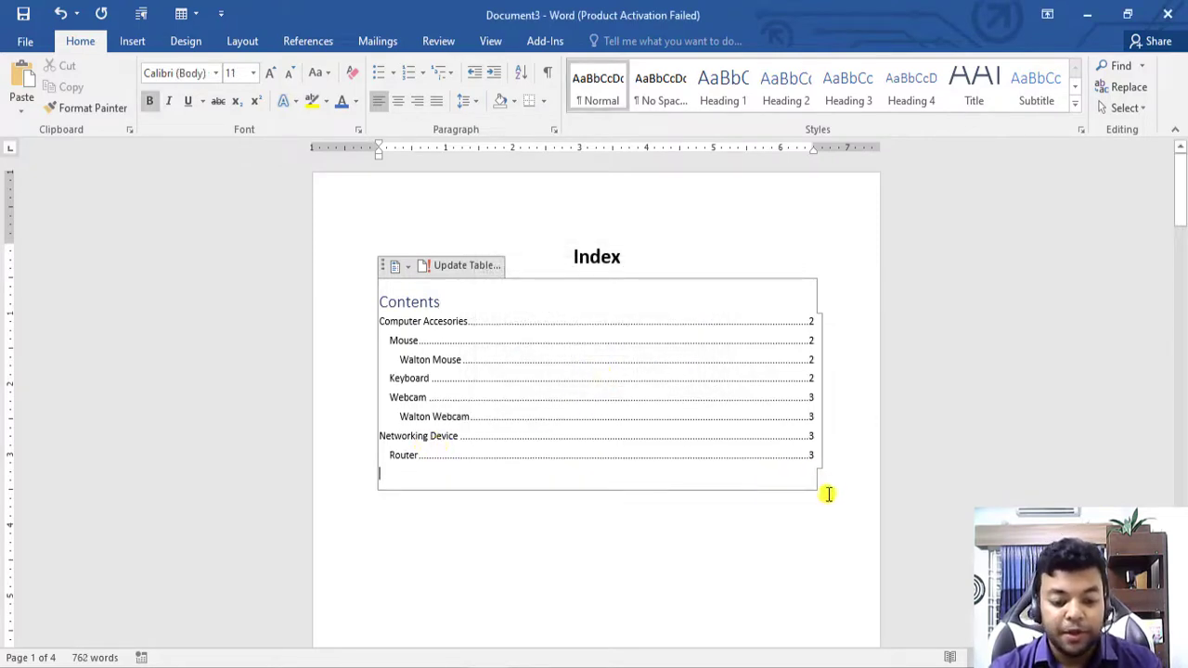
left_click(572, 510)
scroll(665, 503, "down", 8)
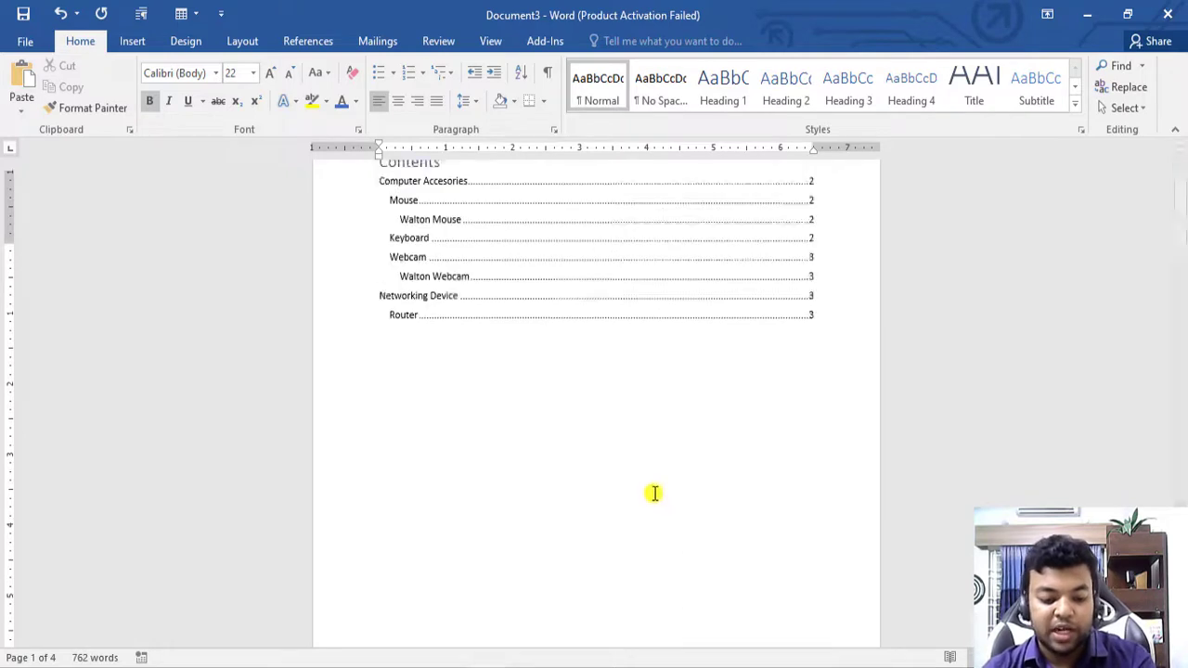
scroll(637, 467, "up", 8)
left_click(504, 360)
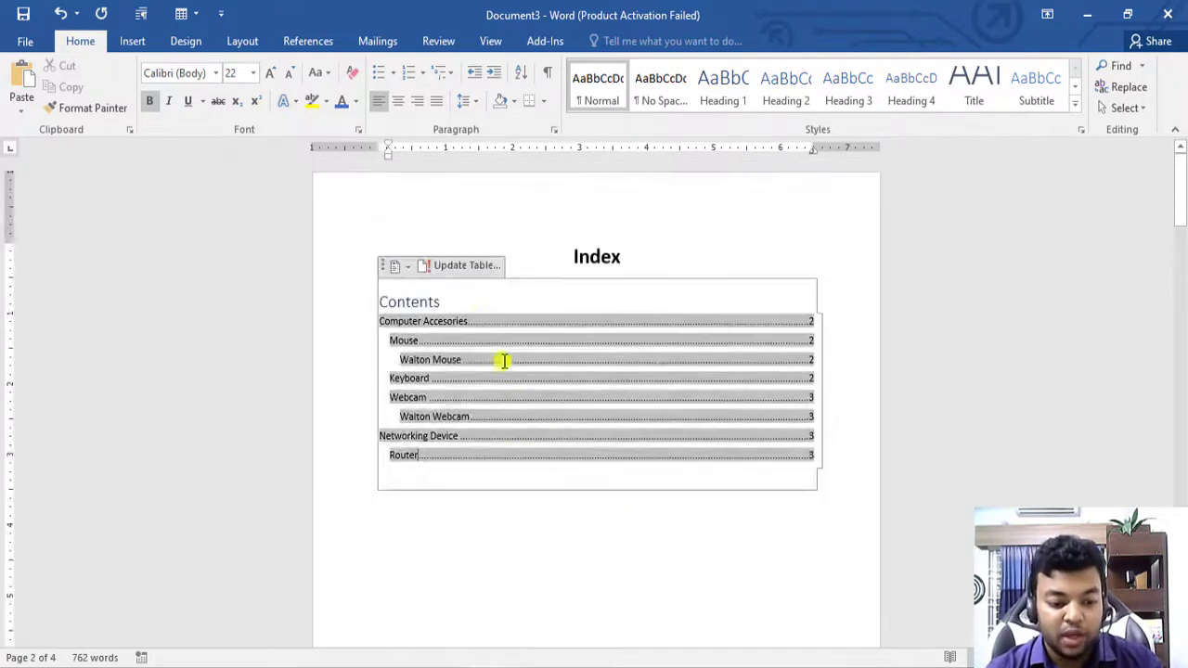
left_click(597, 284)
left_click(437, 266)
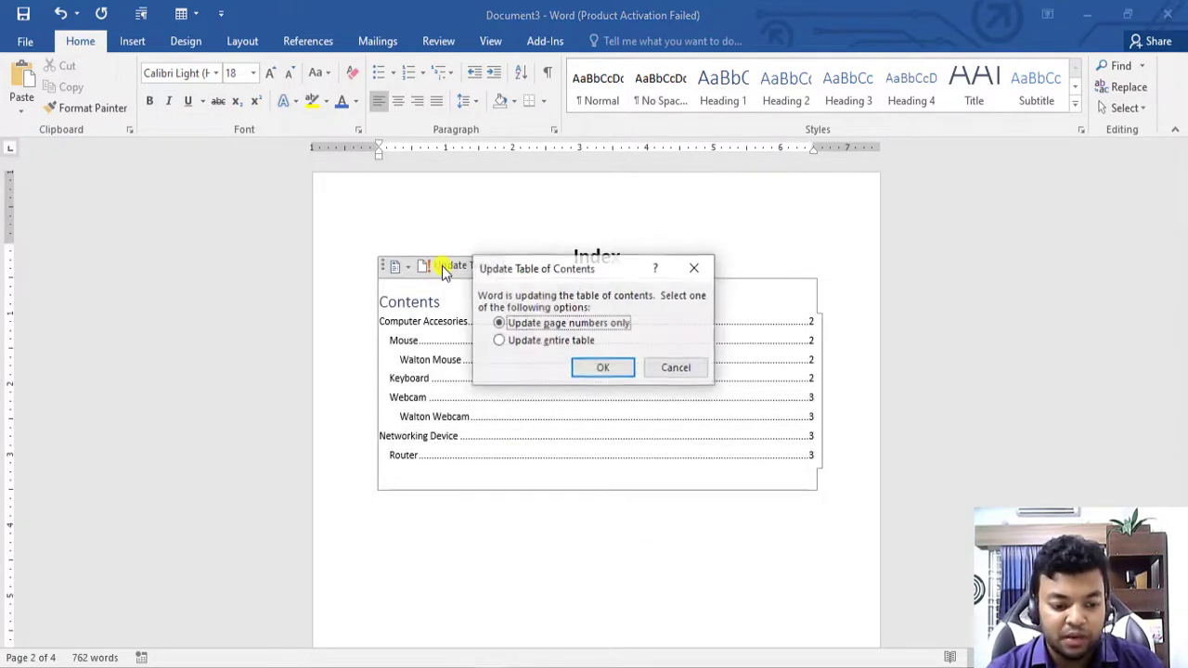
left_click(692, 268)
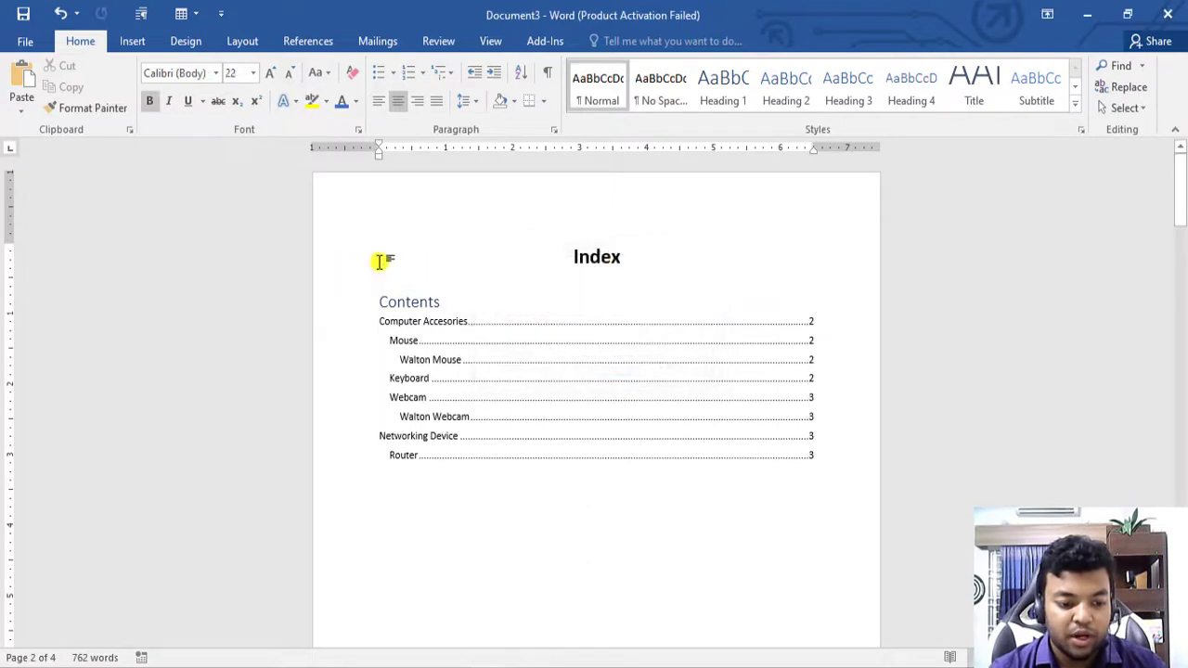
Delete the whole table of contents below the Index title.
left_click(397, 299)
key("ctrl+a")
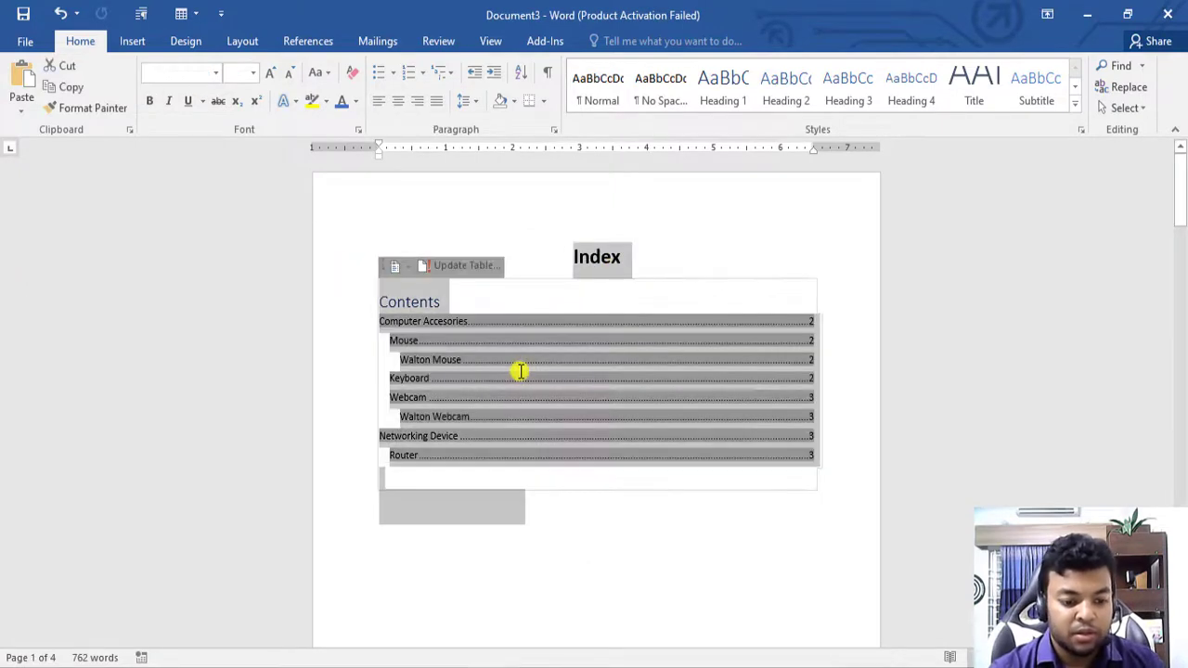
mouse_move(620, 552)
left_mouse_down()
mouse_move(353, 337)
mouse_move(350, 304)
left_mouse_up()
key("Delete")
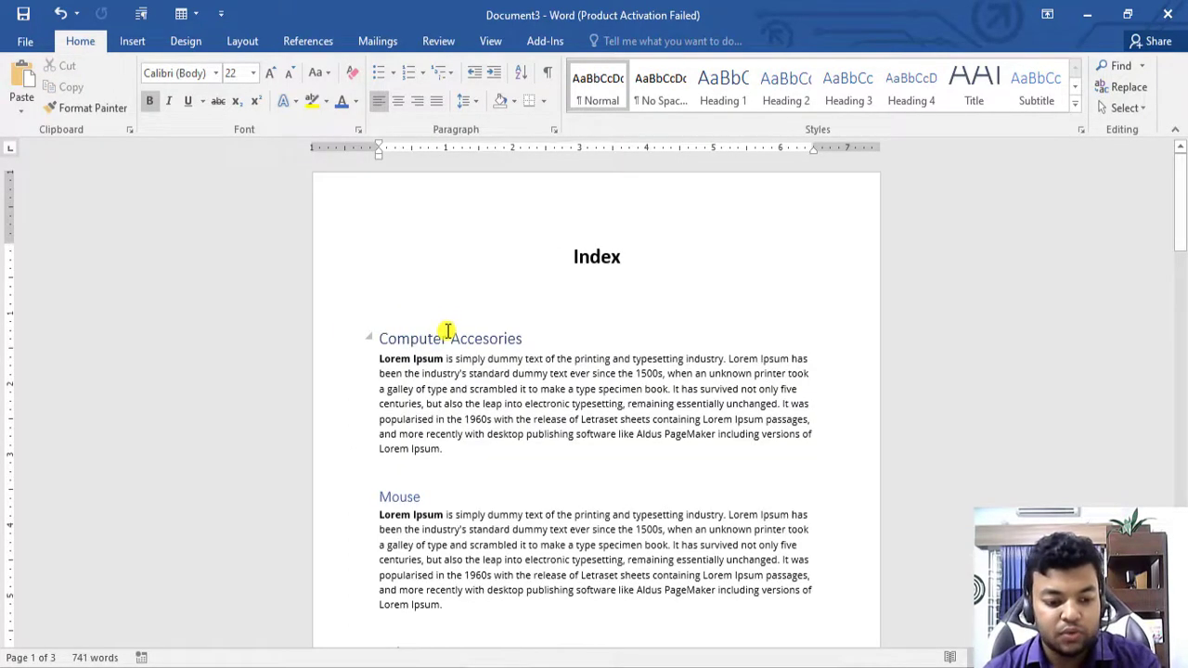
Try a page break between the Index title and the Computer Accesories heading, and remove it again.
left_click(243, 41)
left_click(192, 45)
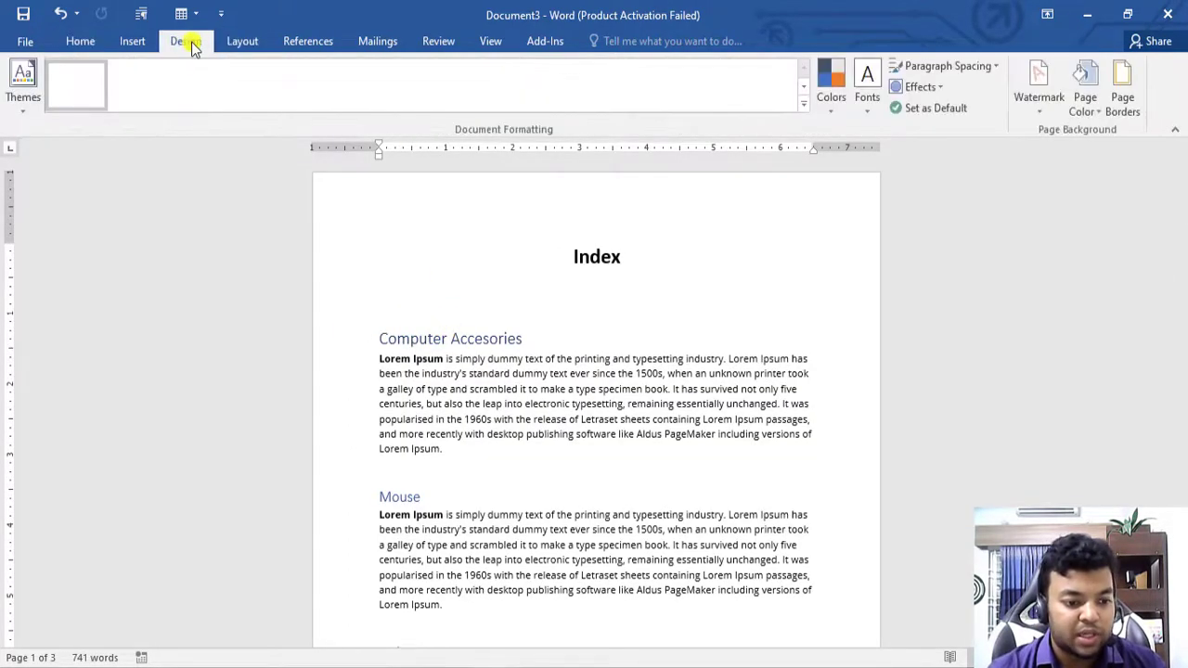
left_click(248, 44)
left_click(216, 65)
left_click(261, 117)
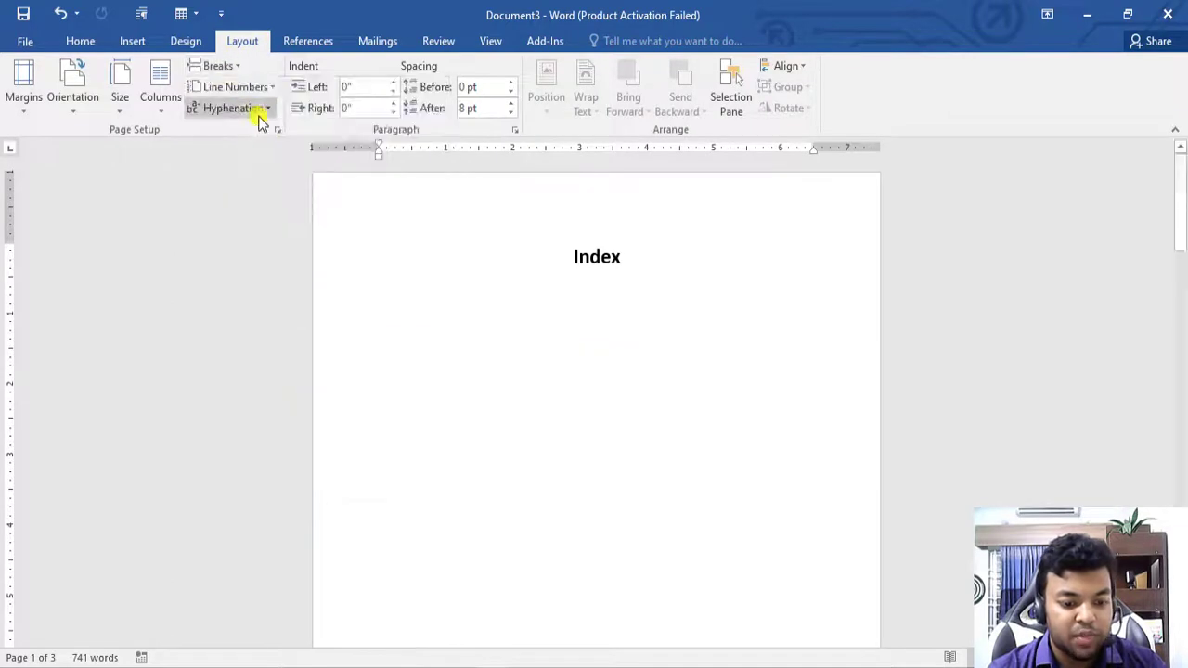
scroll(625, 452, "down", 9)
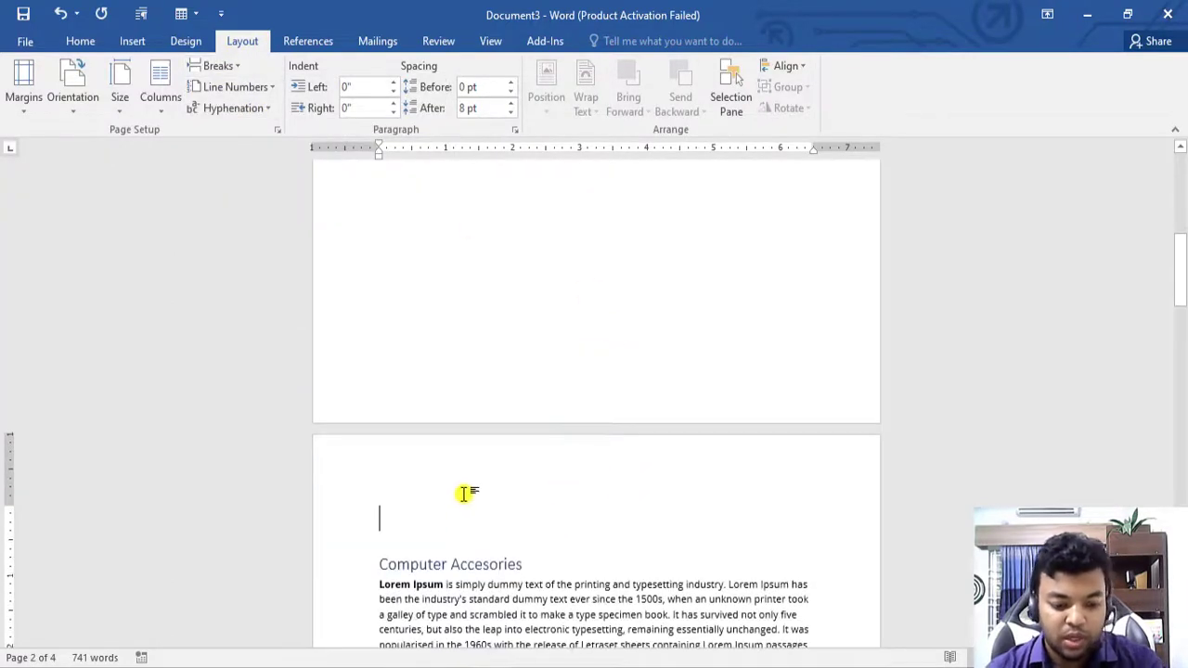
scroll(570, 305, "up", 9)
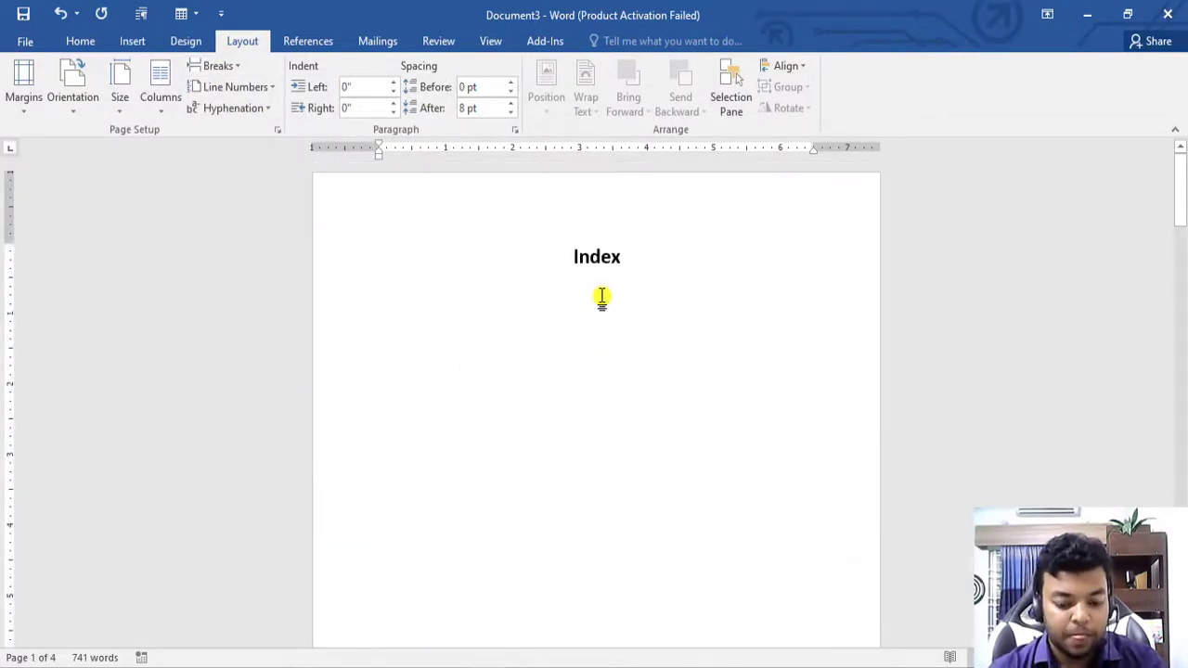
key("BackSpace")
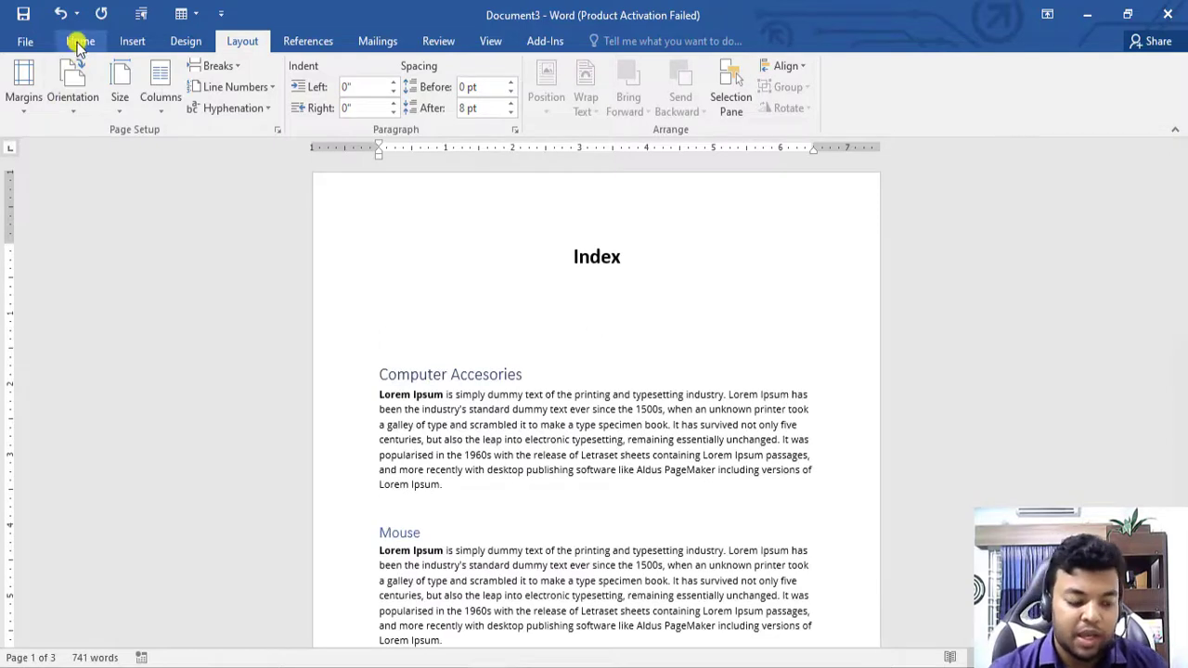
Try the built-in Automatic Table 2 table of contents below the Index title, and undo its insertion.
left_click(316, 41)
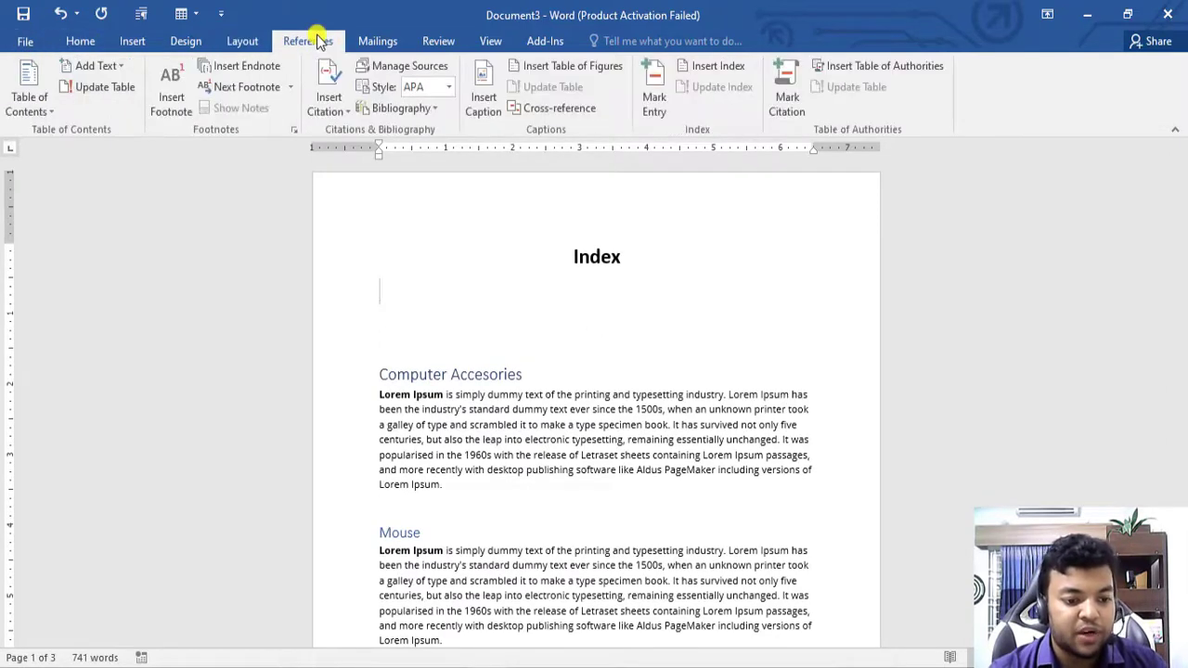
left_click(51, 107)
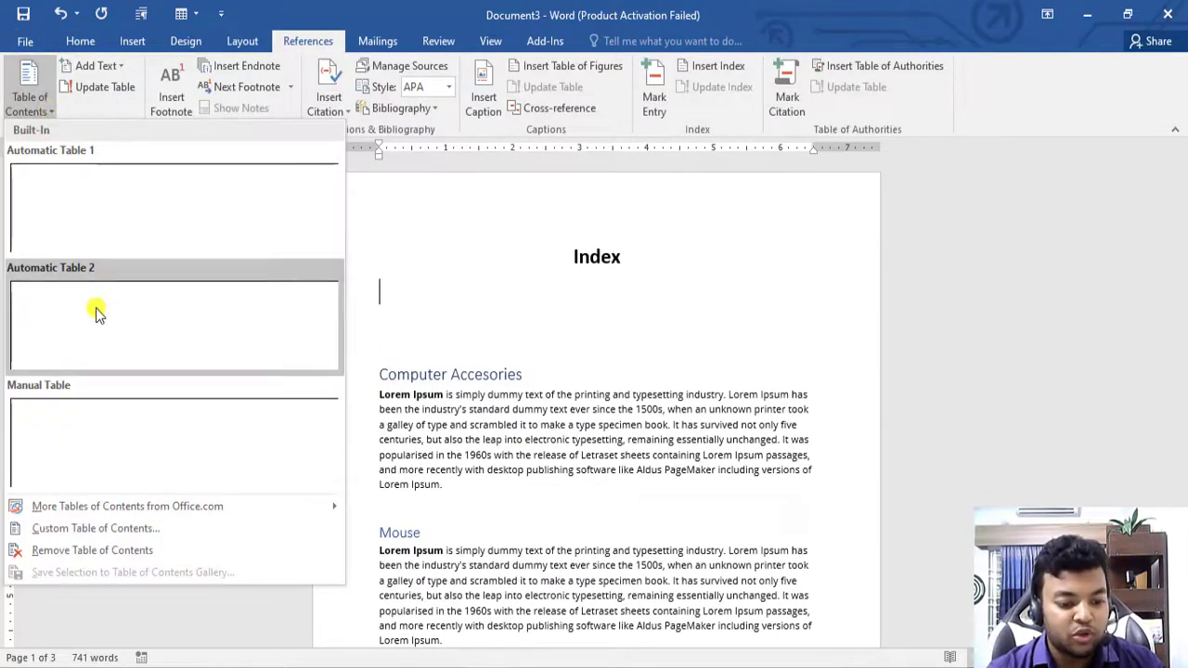
left_click(98, 313)
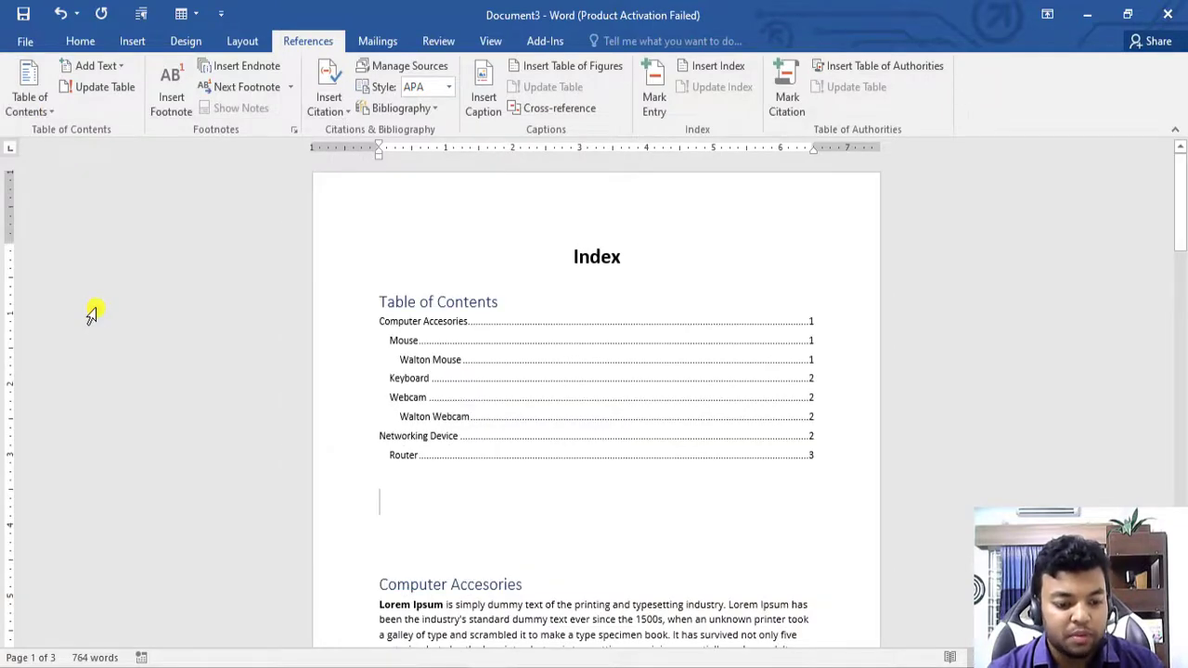
key("ctrl+z")
Try the built-in Automatic Table 1 table of contents below the Index title, and undo its insertion.
left_click(26, 114)
left_click(82, 197)
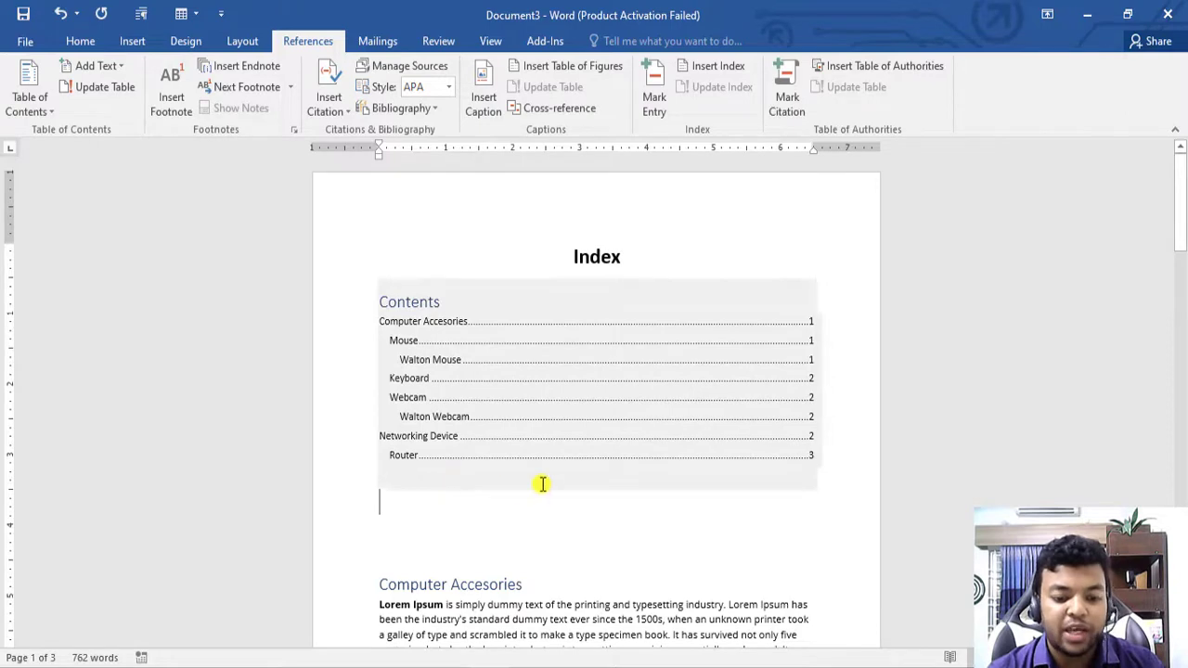
key("ctrl+z")
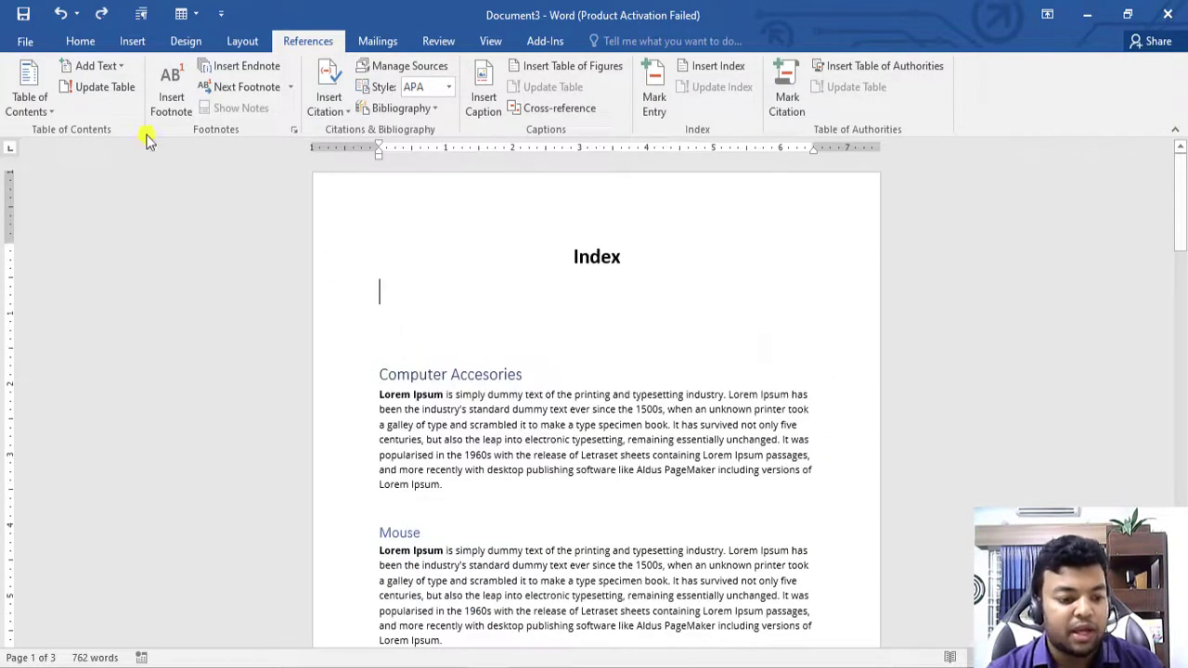
Try dashed and dotted tab leaders for a custom table of contents, and insert it in the Fancy format below the Index title.
left_click(28, 109)
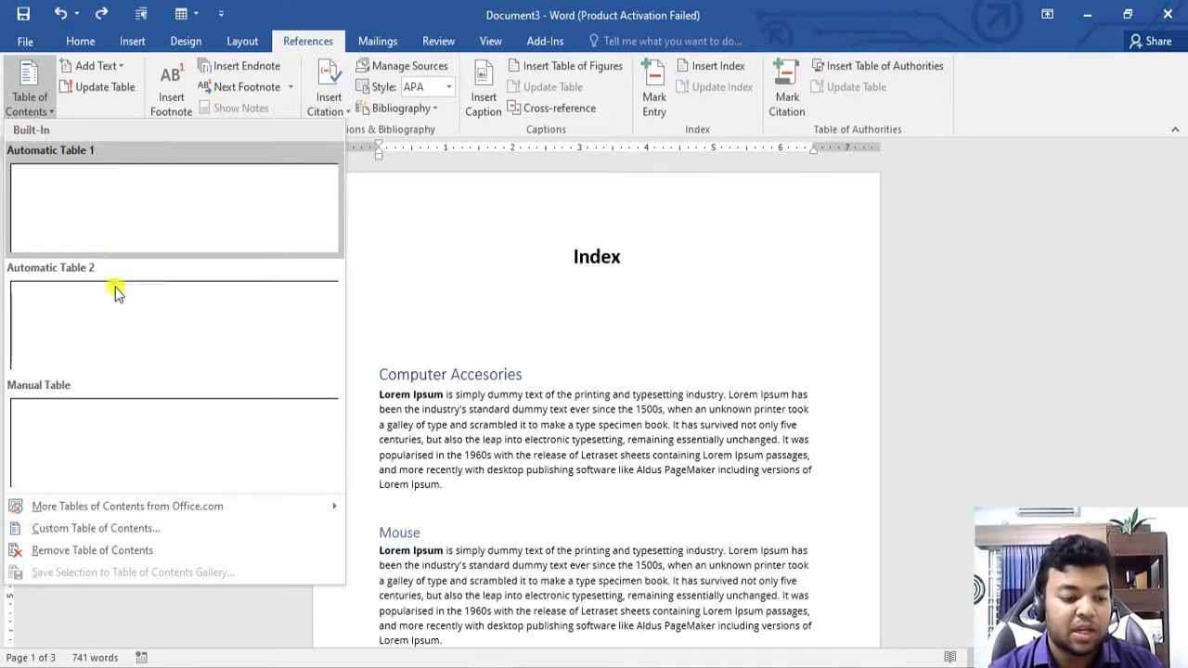
left_click(107, 531)
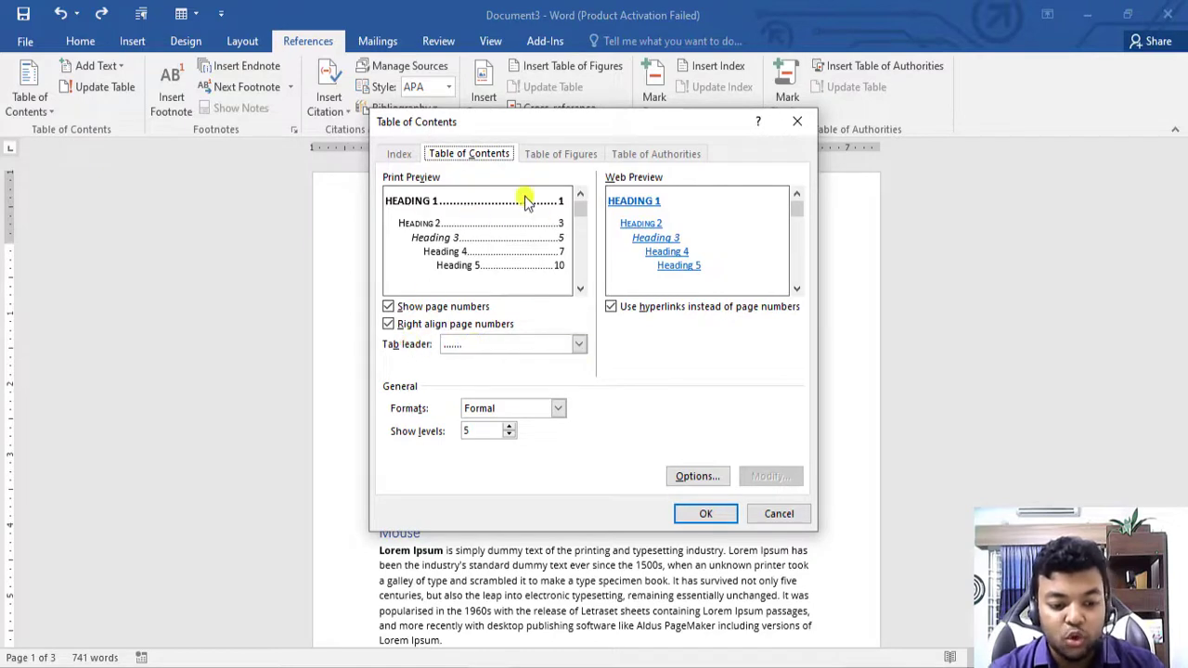
left_click(577, 344)
left_click(482, 390)
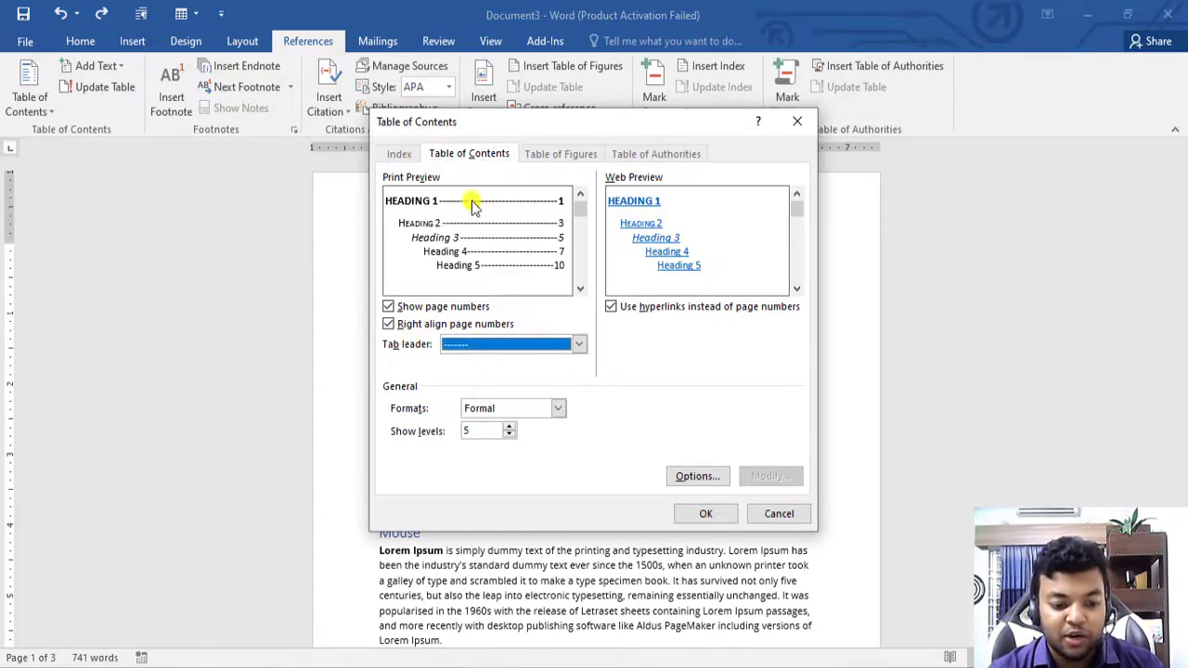
left_click(579, 344)
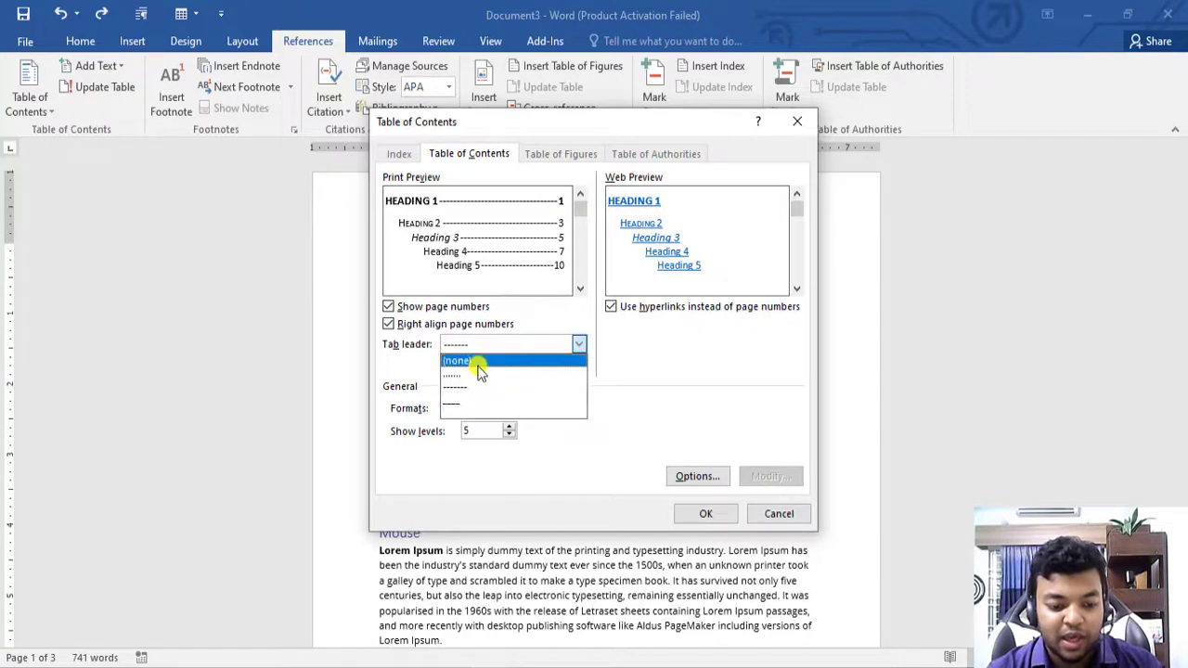
left_click(475, 374)
left_click(576, 344)
left_click(467, 389)
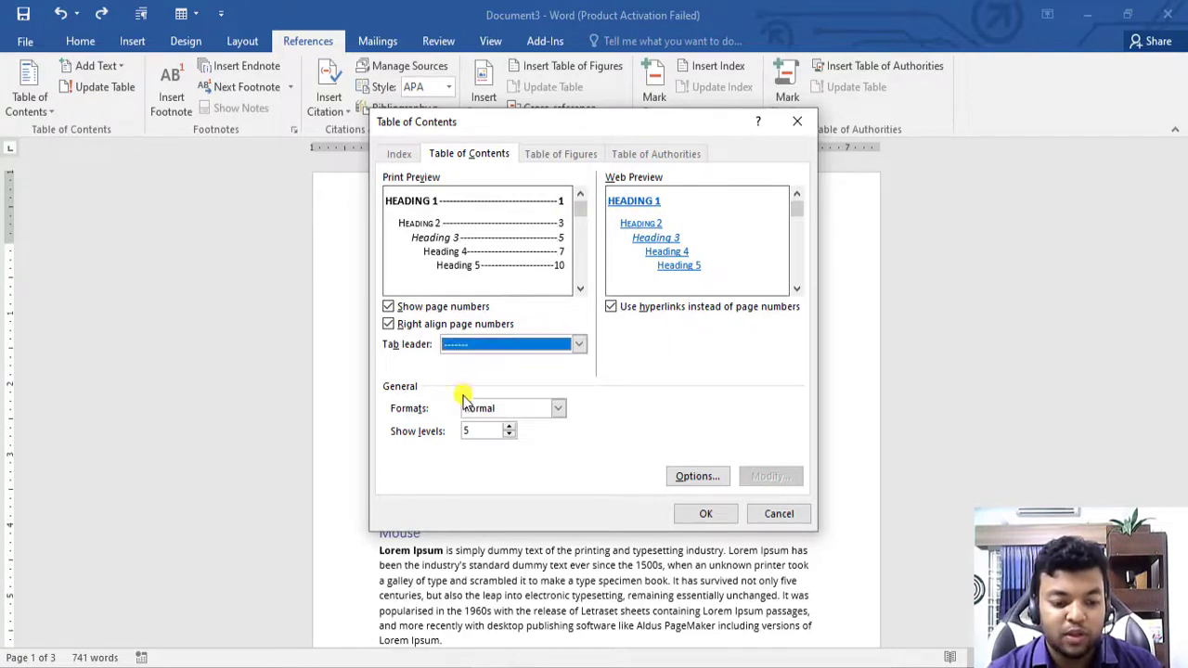
left_click(558, 409)
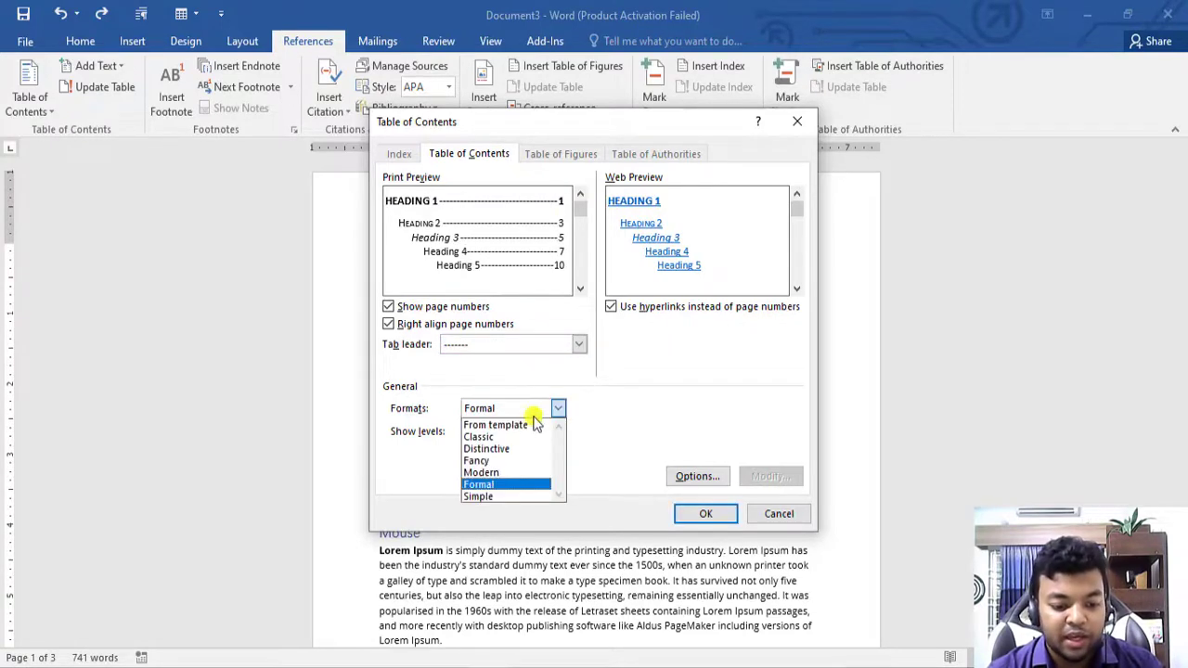
left_click(487, 461)
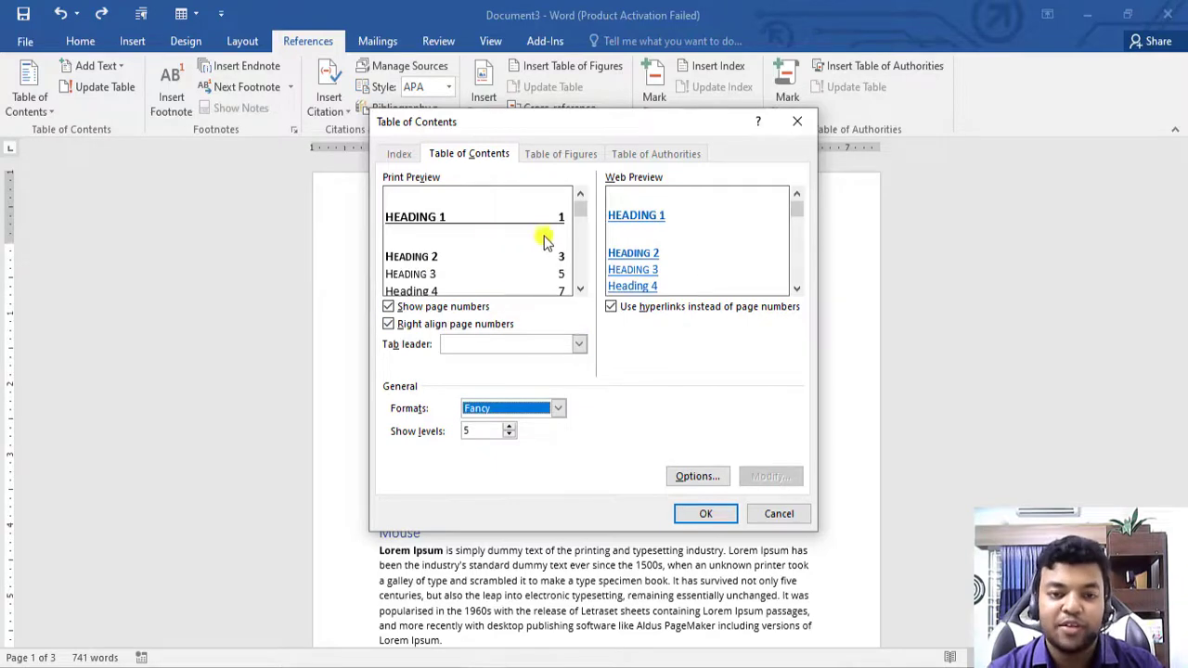
left_click(706, 517)
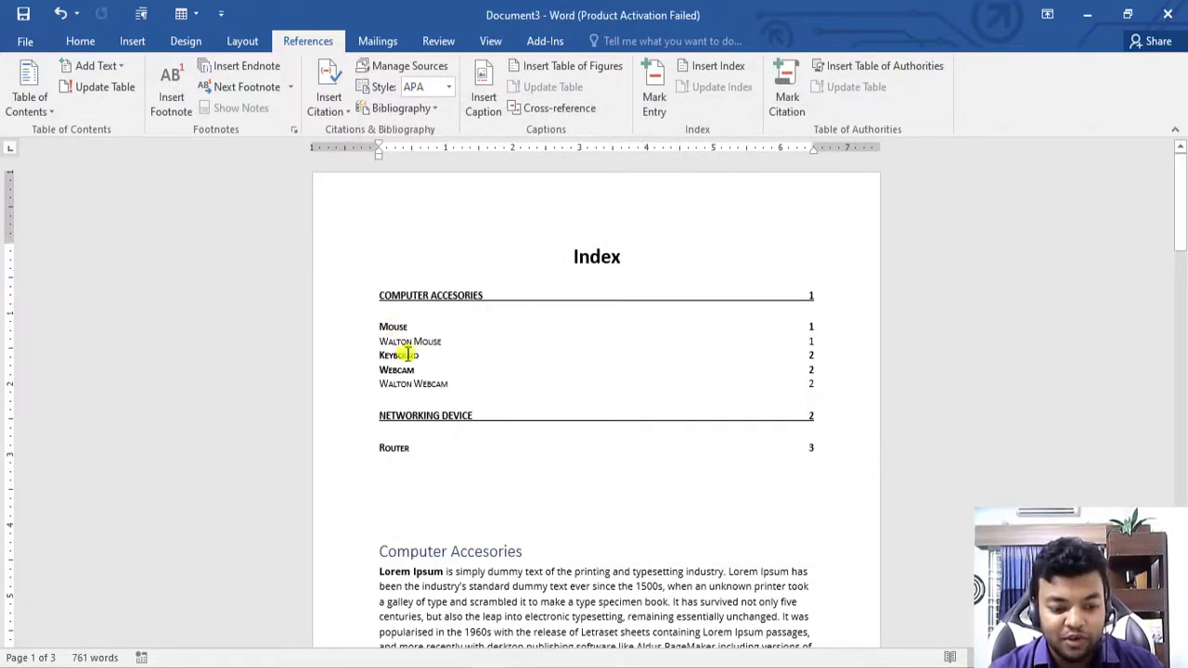
Replace the table of contents below the Index title with a custom one in the Distinctive format.
left_click(29, 98)
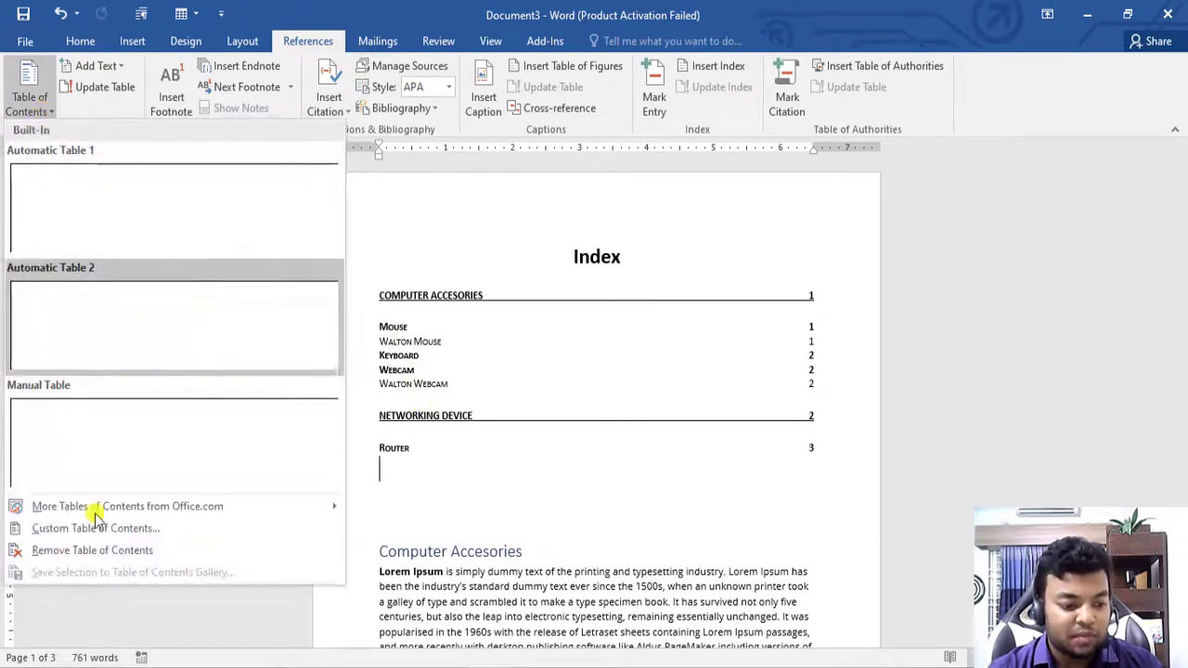
left_click(105, 525)
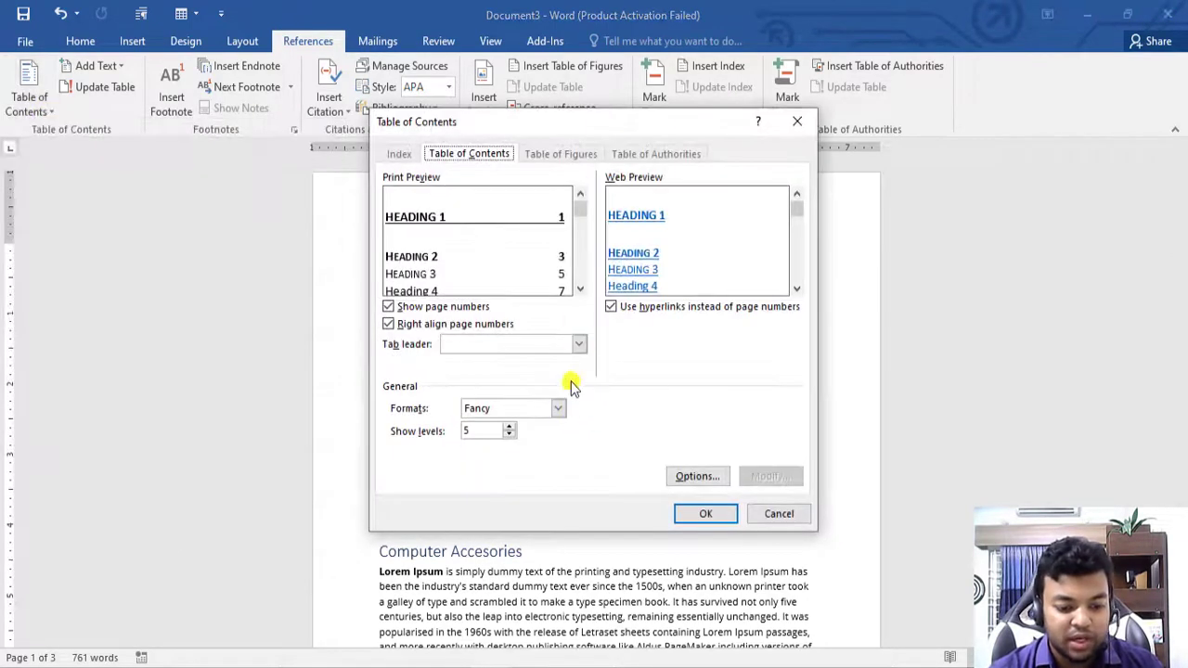
left_click(558, 408)
left_click(509, 449)
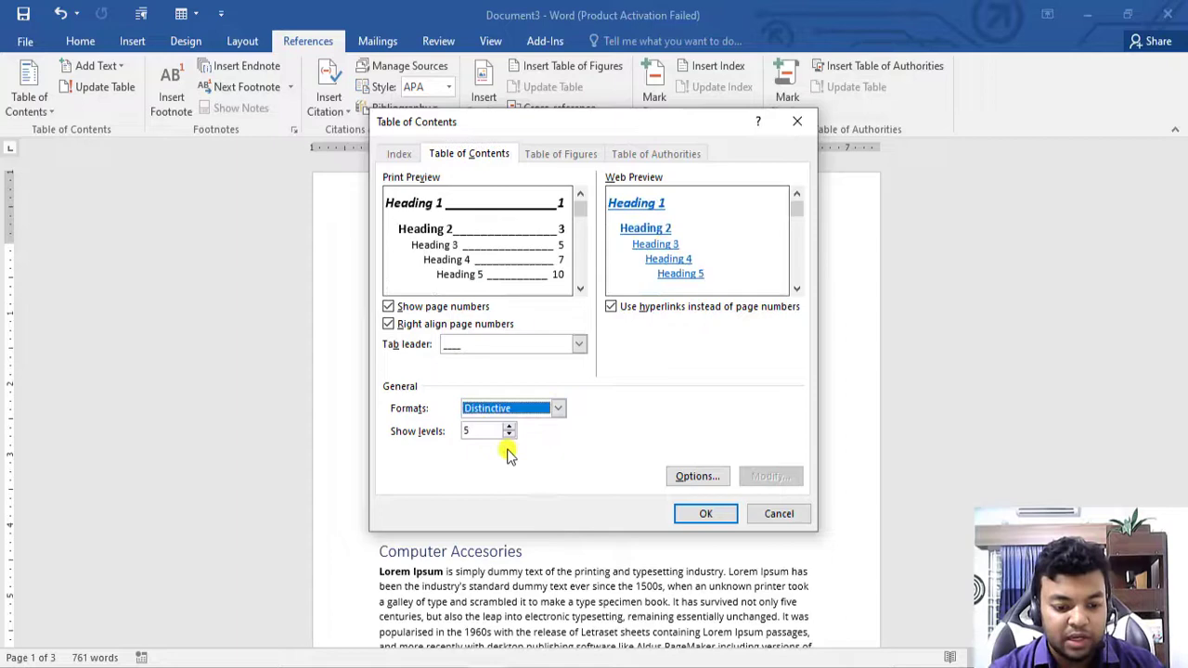
left_click(734, 518)
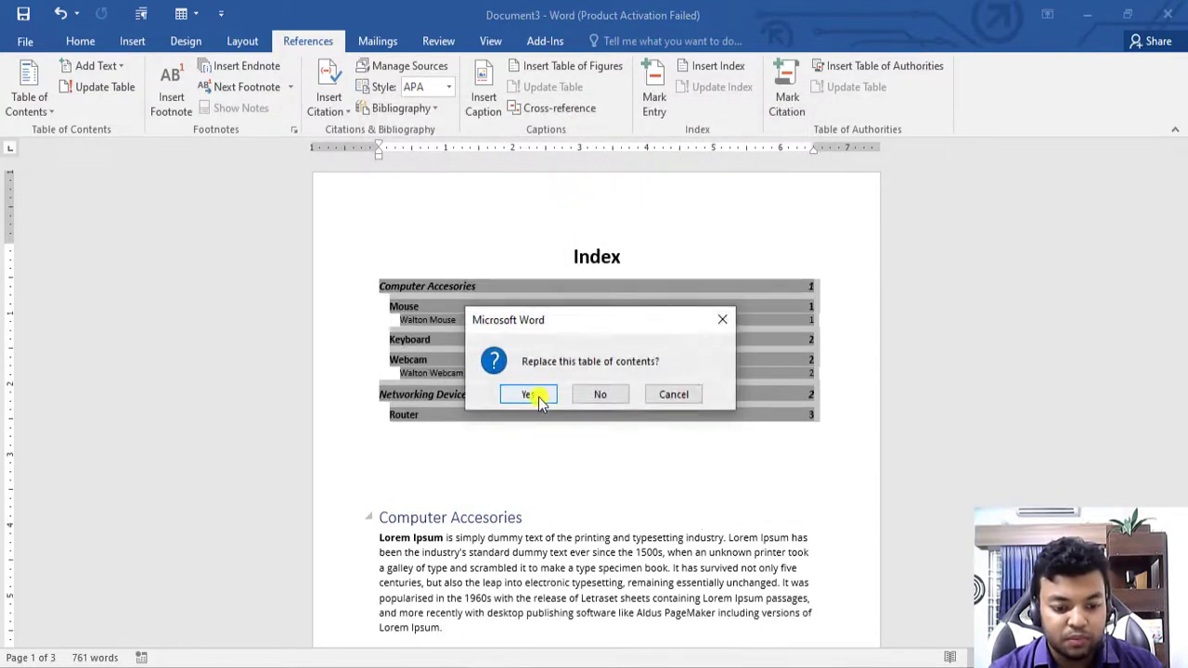
left_click(529, 396)
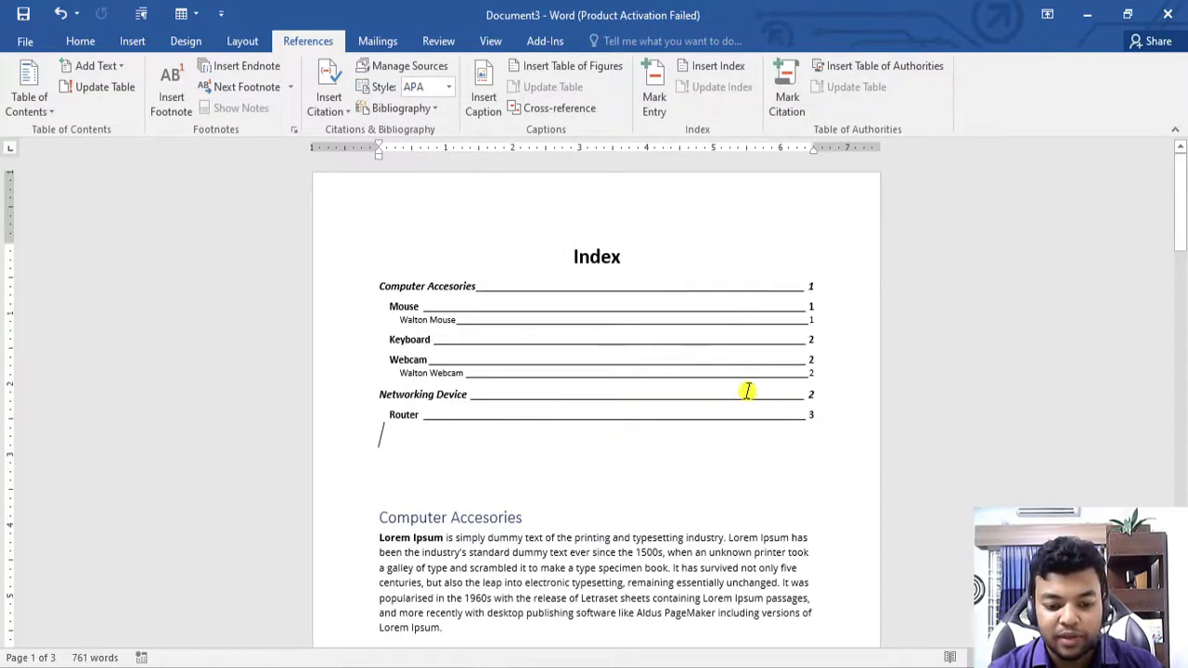
Preview the Classic format for the table of contents, and replace the existing table with one in the Formal format.
left_click_drag(820, 413, 438, 282)
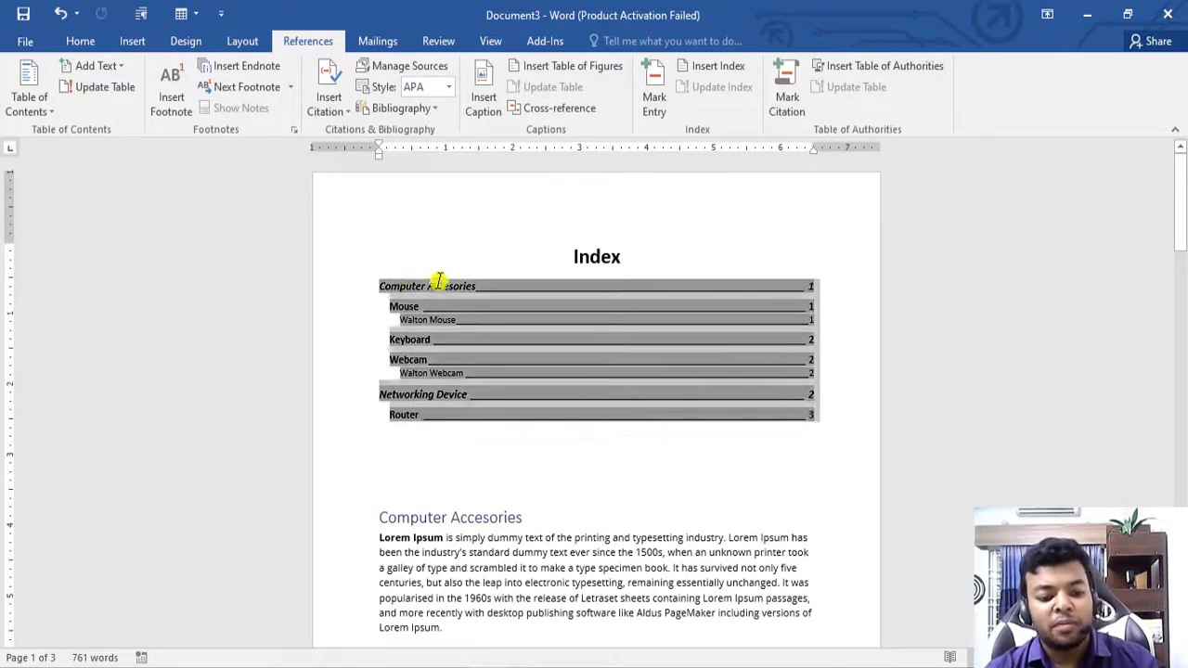
left_click(55, 111)
left_click(104, 529)
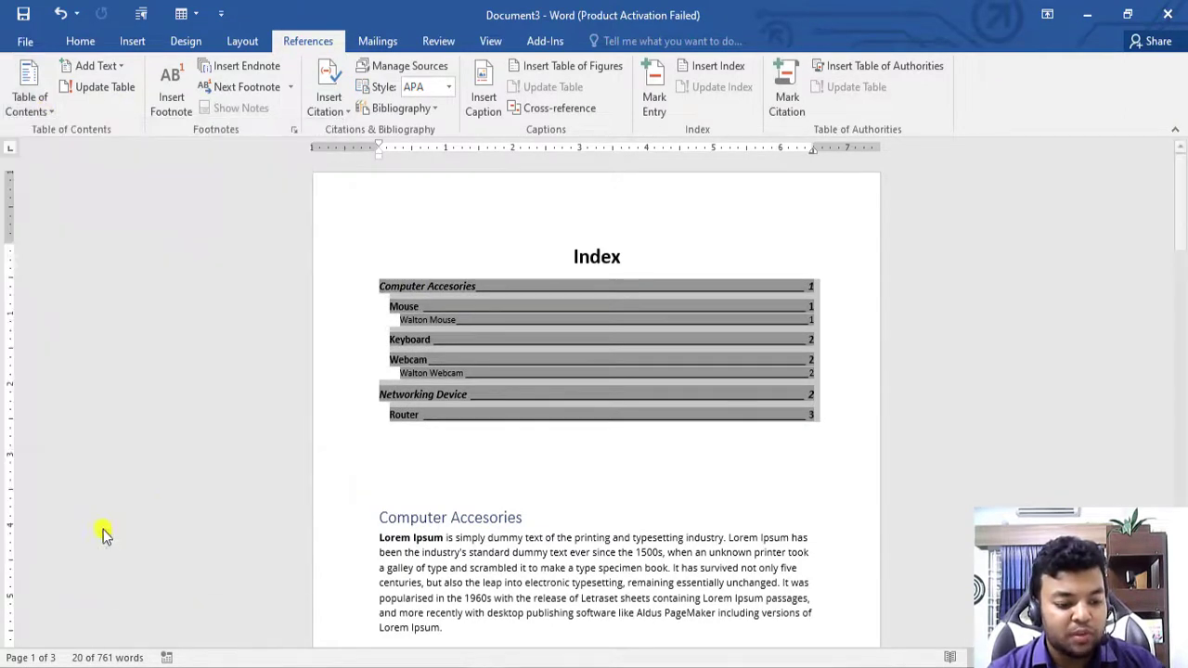
left_click(560, 409)
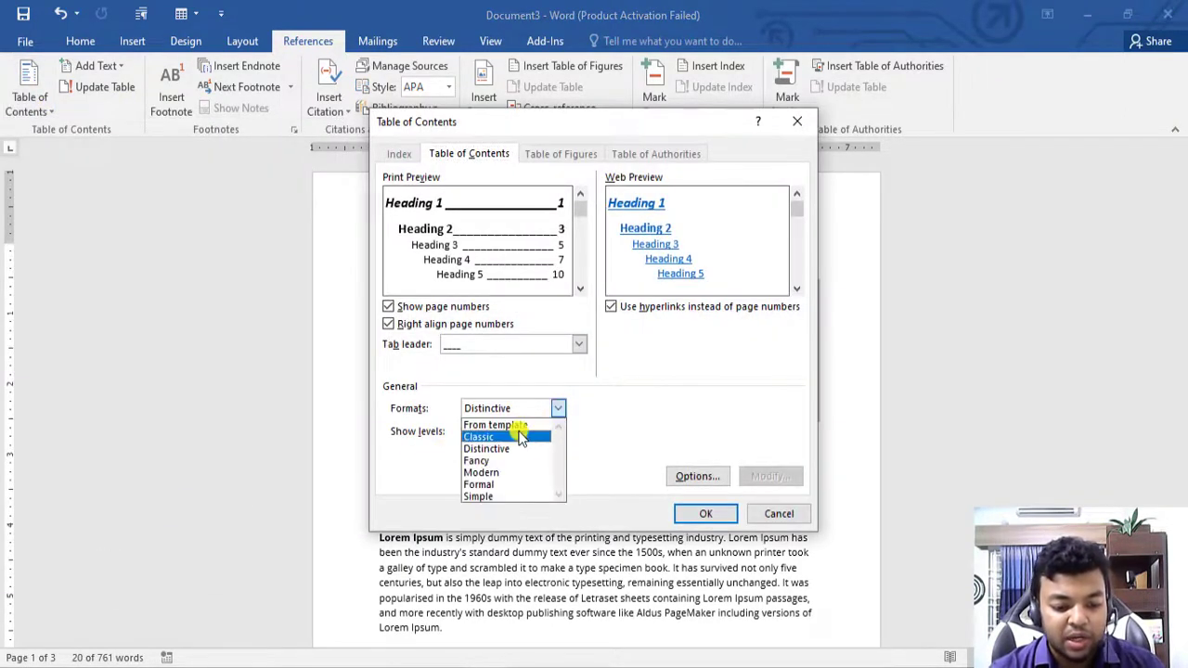
left_click(512, 436)
left_click(557, 409)
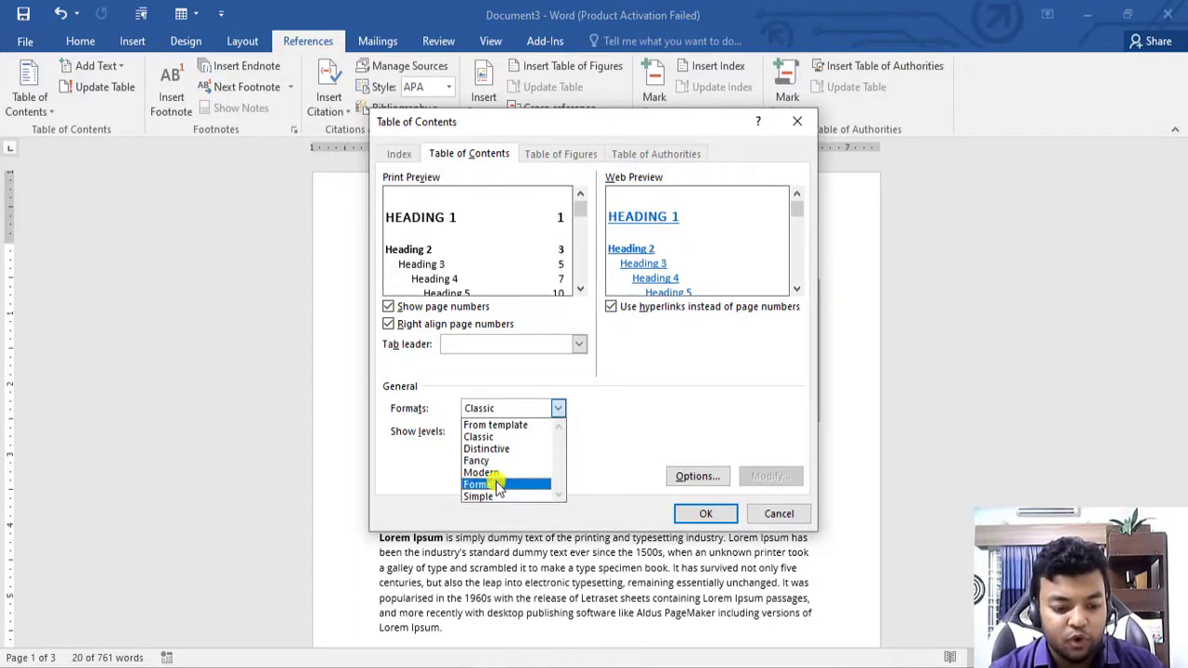
left_click(490, 484)
left_click(706, 514)
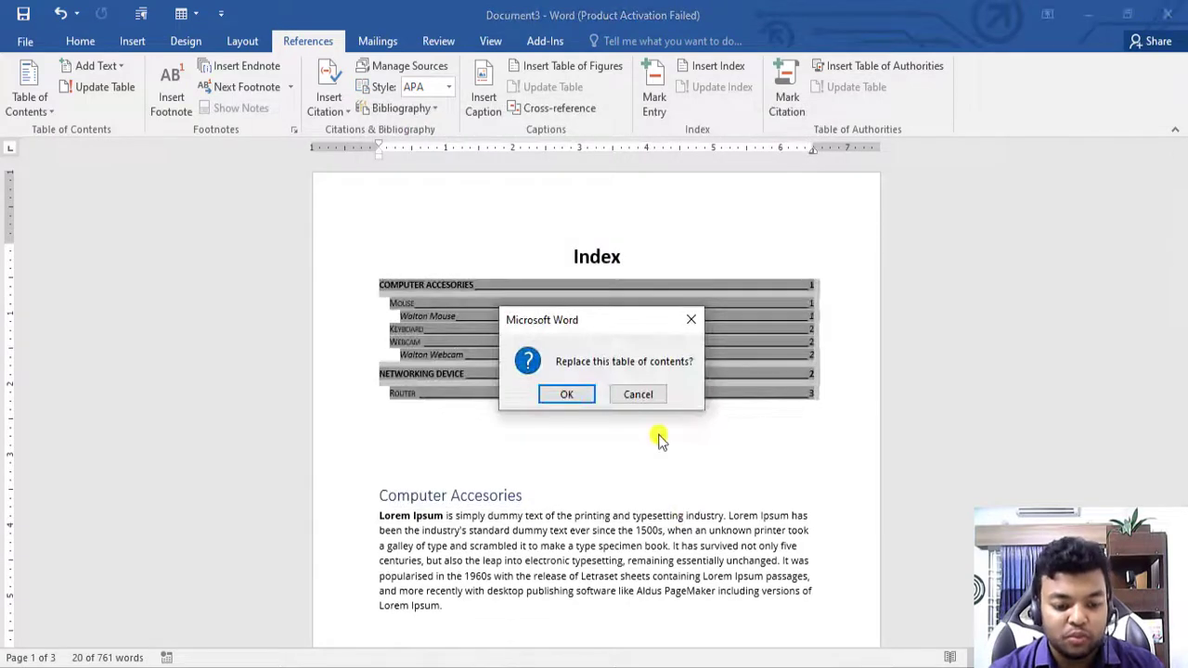
left_click(568, 395)
left_click(901, 392)
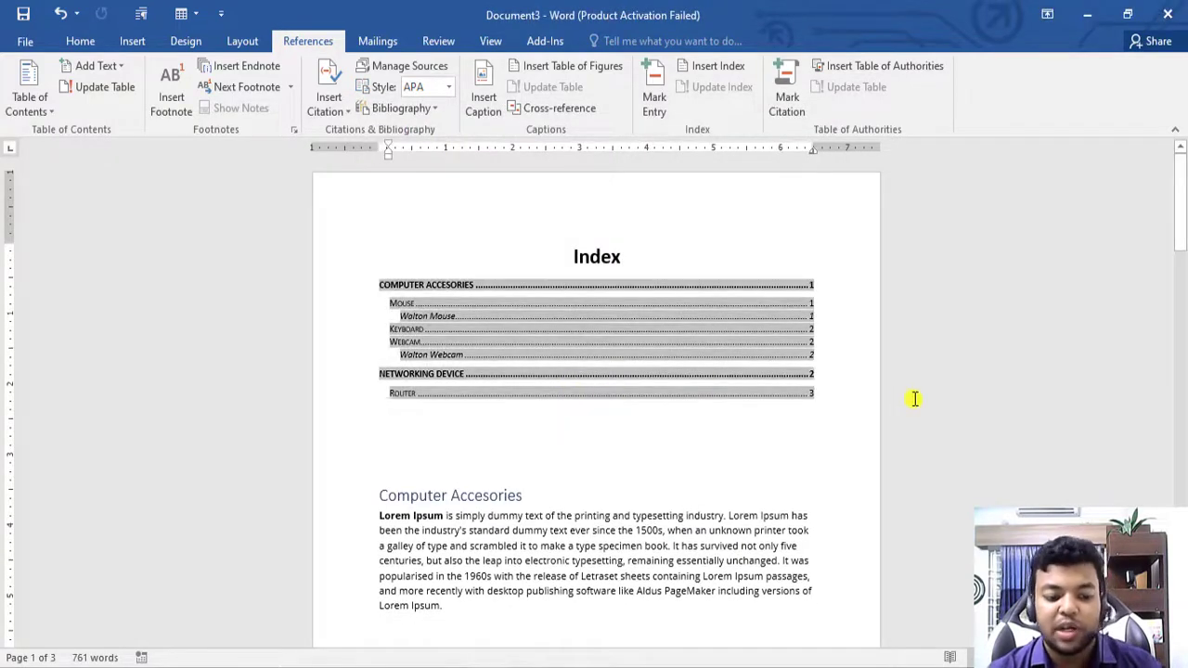
left_click(860, 461)
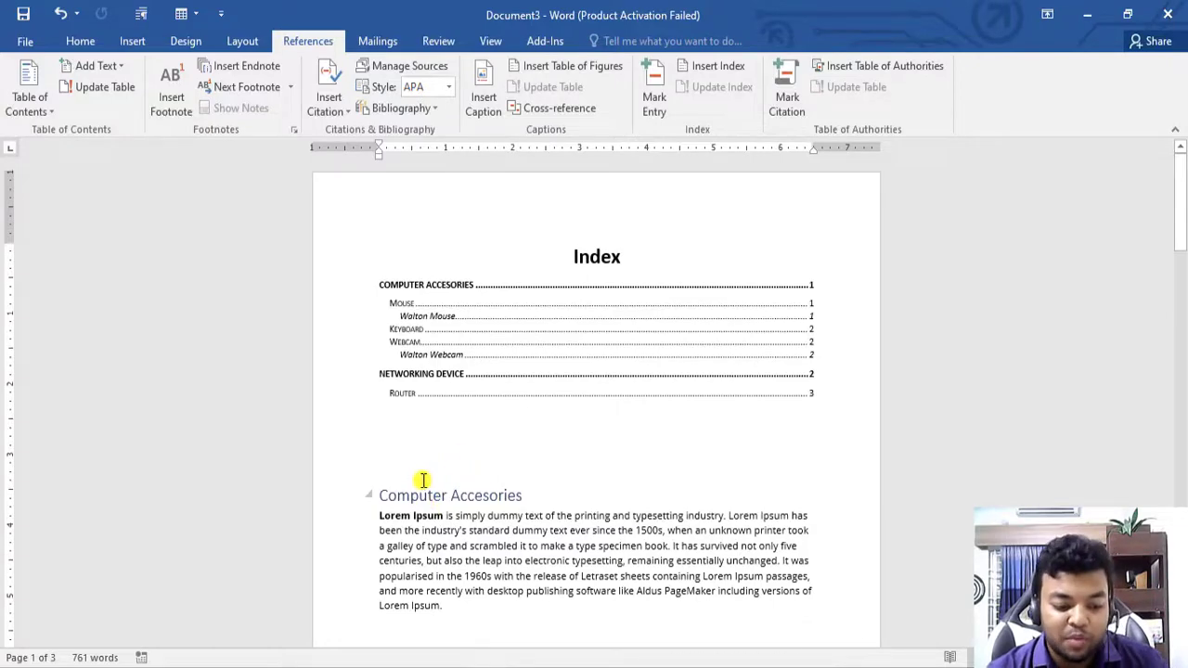
Insert a page break before the Computer Accesories heading so the body text starts on a new page after the table of contents.
left_click(382, 495)
left_click(238, 42)
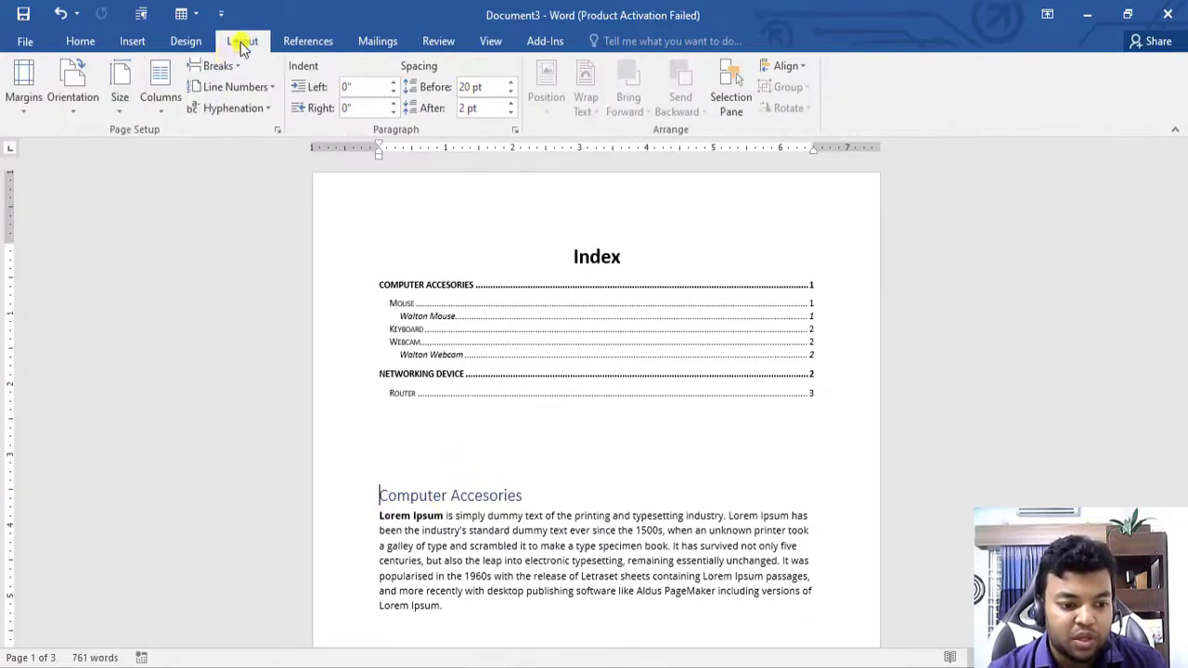
left_click(216, 65)
left_click(233, 123)
scroll(451, 565, "down", 2)
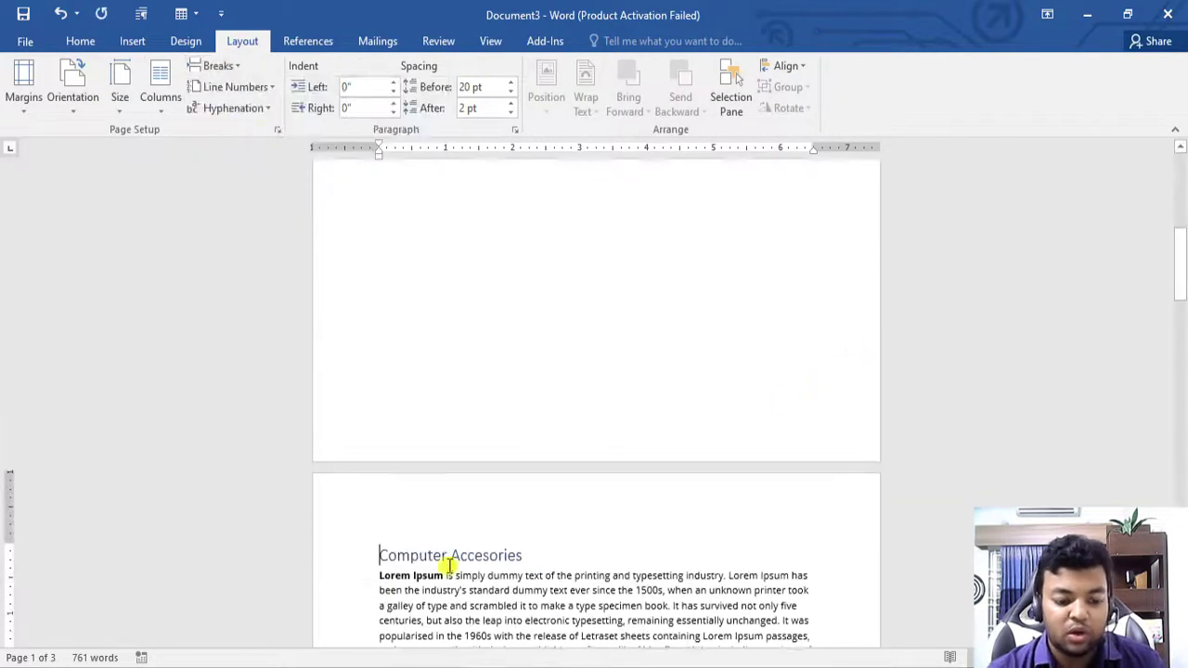
scroll(708, 385, "up", 6)
scroll(797, 357, "up", 2)
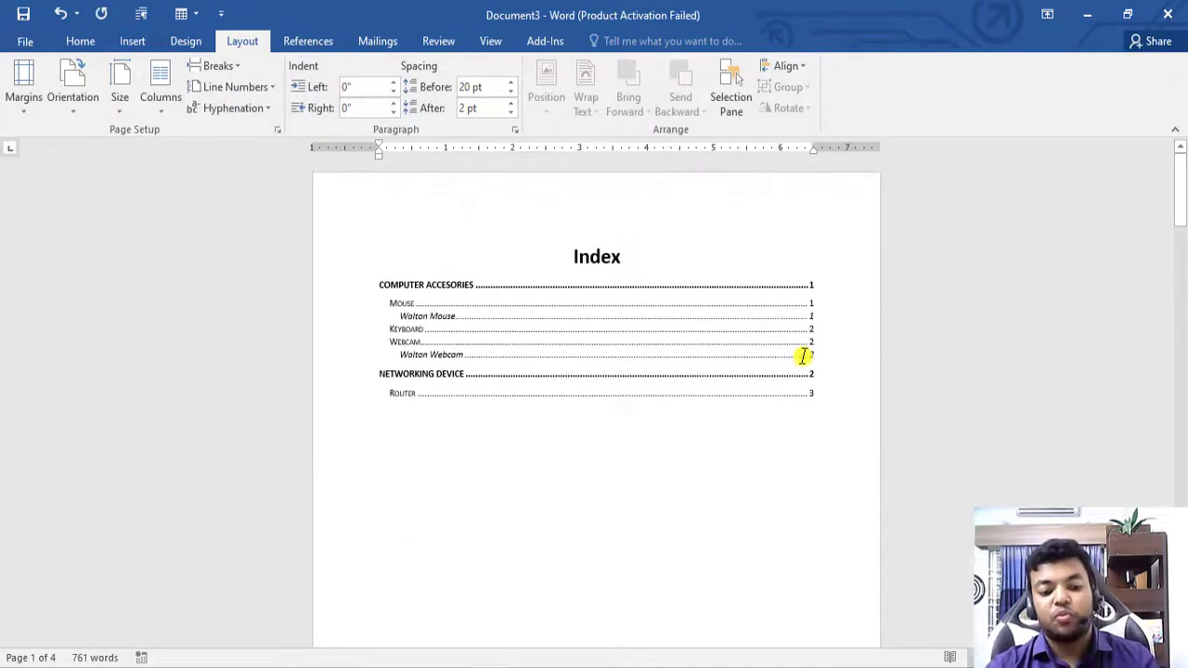
scroll(786, 362, "up", 3, "ctrl")
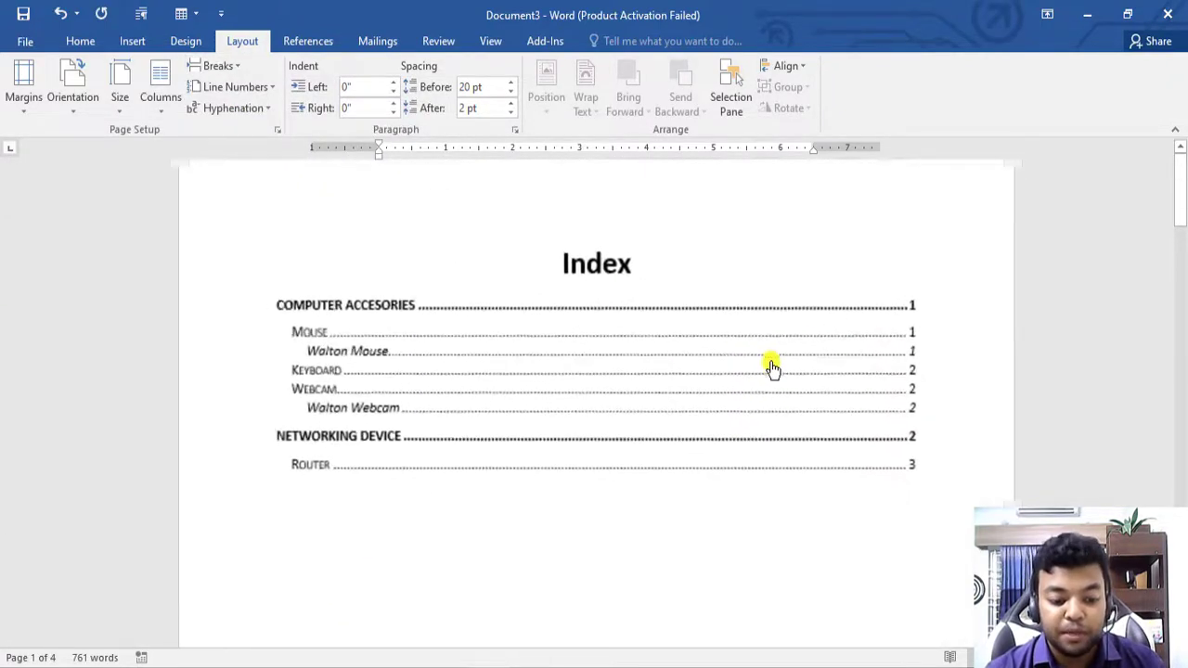